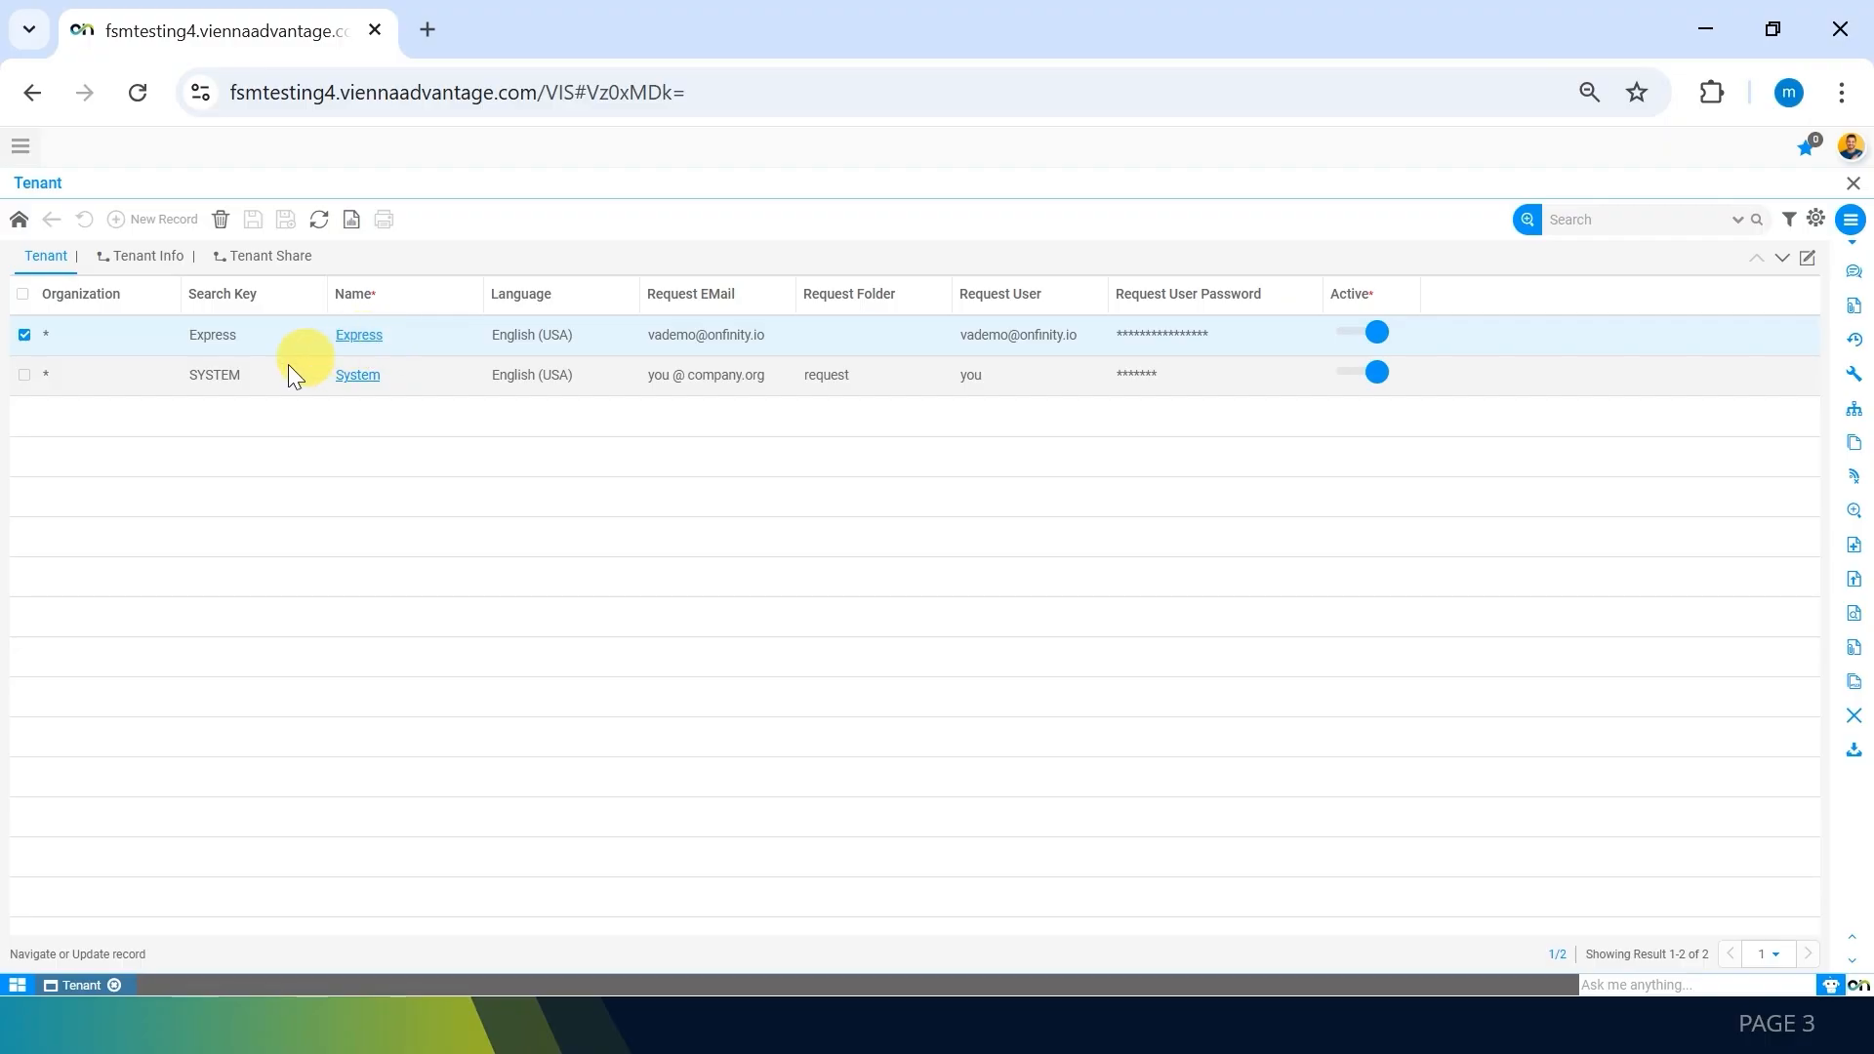
Step: Open the Express tenant record and choose SMTP as the protocol in its request management settings
{"action": "left_click", "coordinate": [374, 356]}
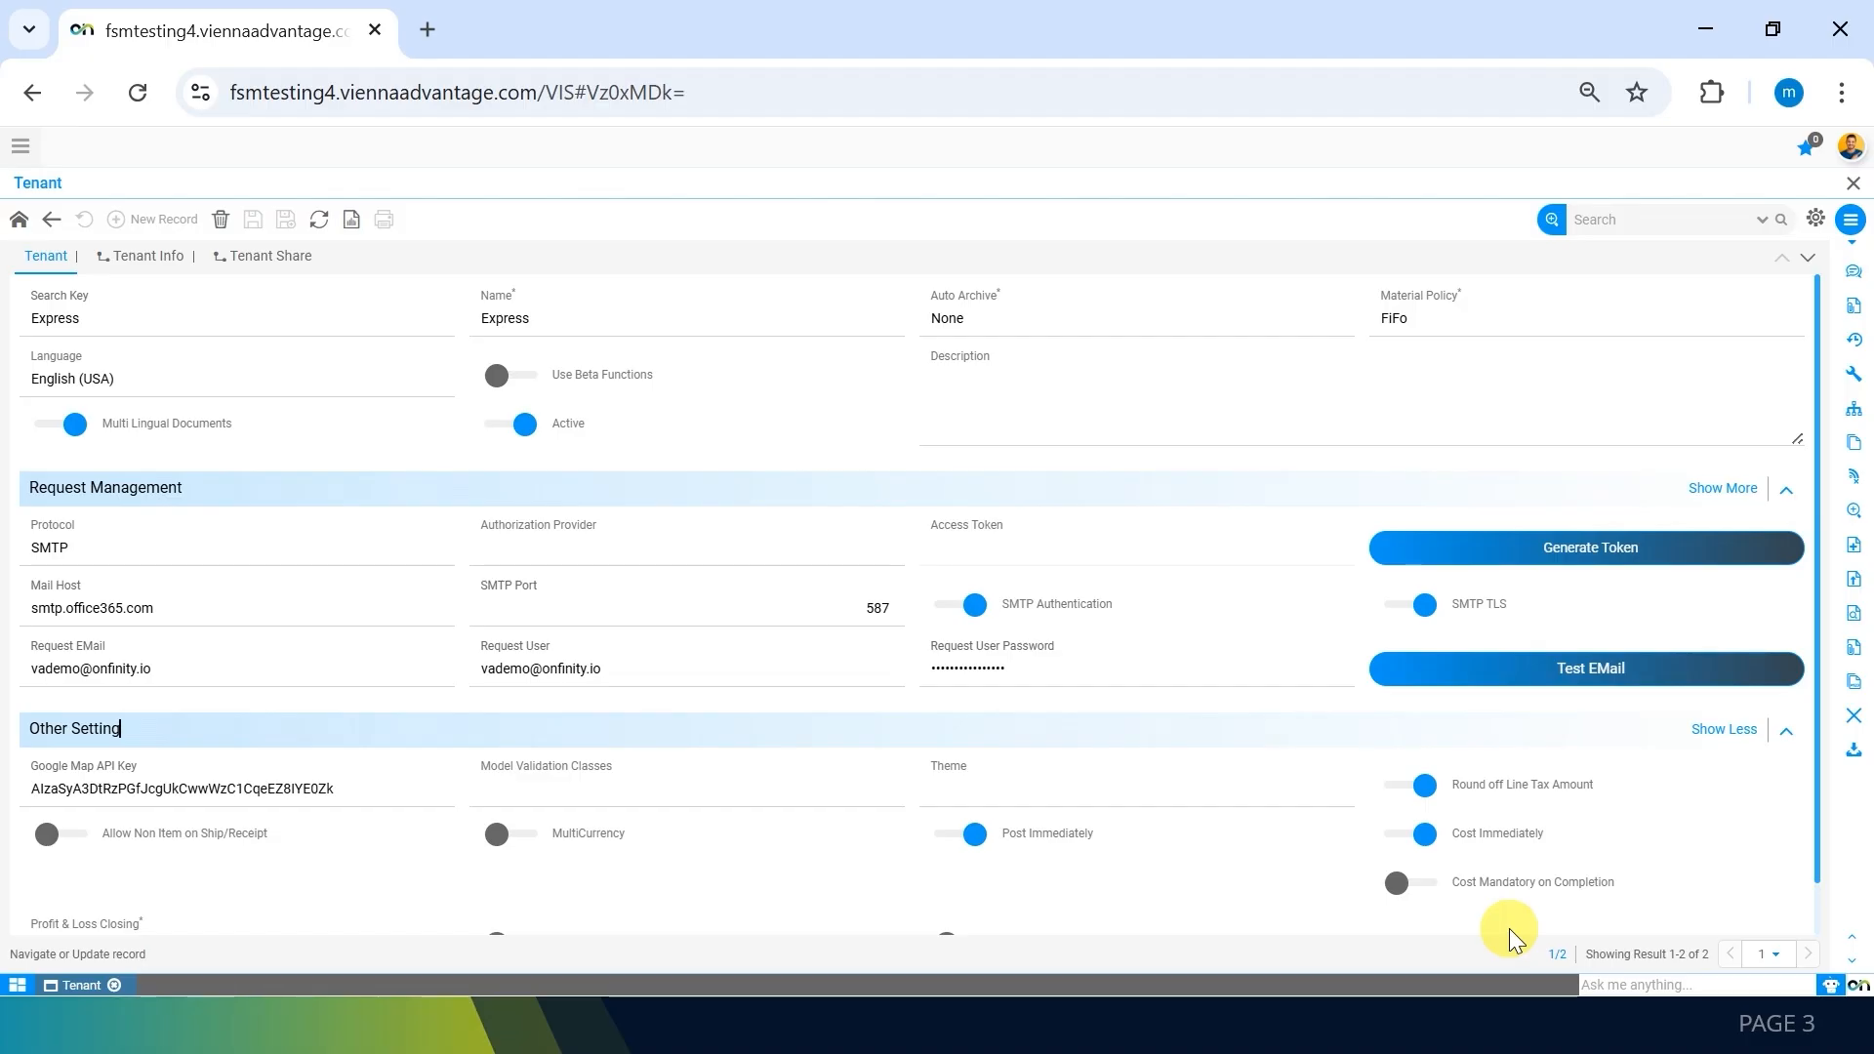
{"action": "left_click", "coordinate": [249, 559]}
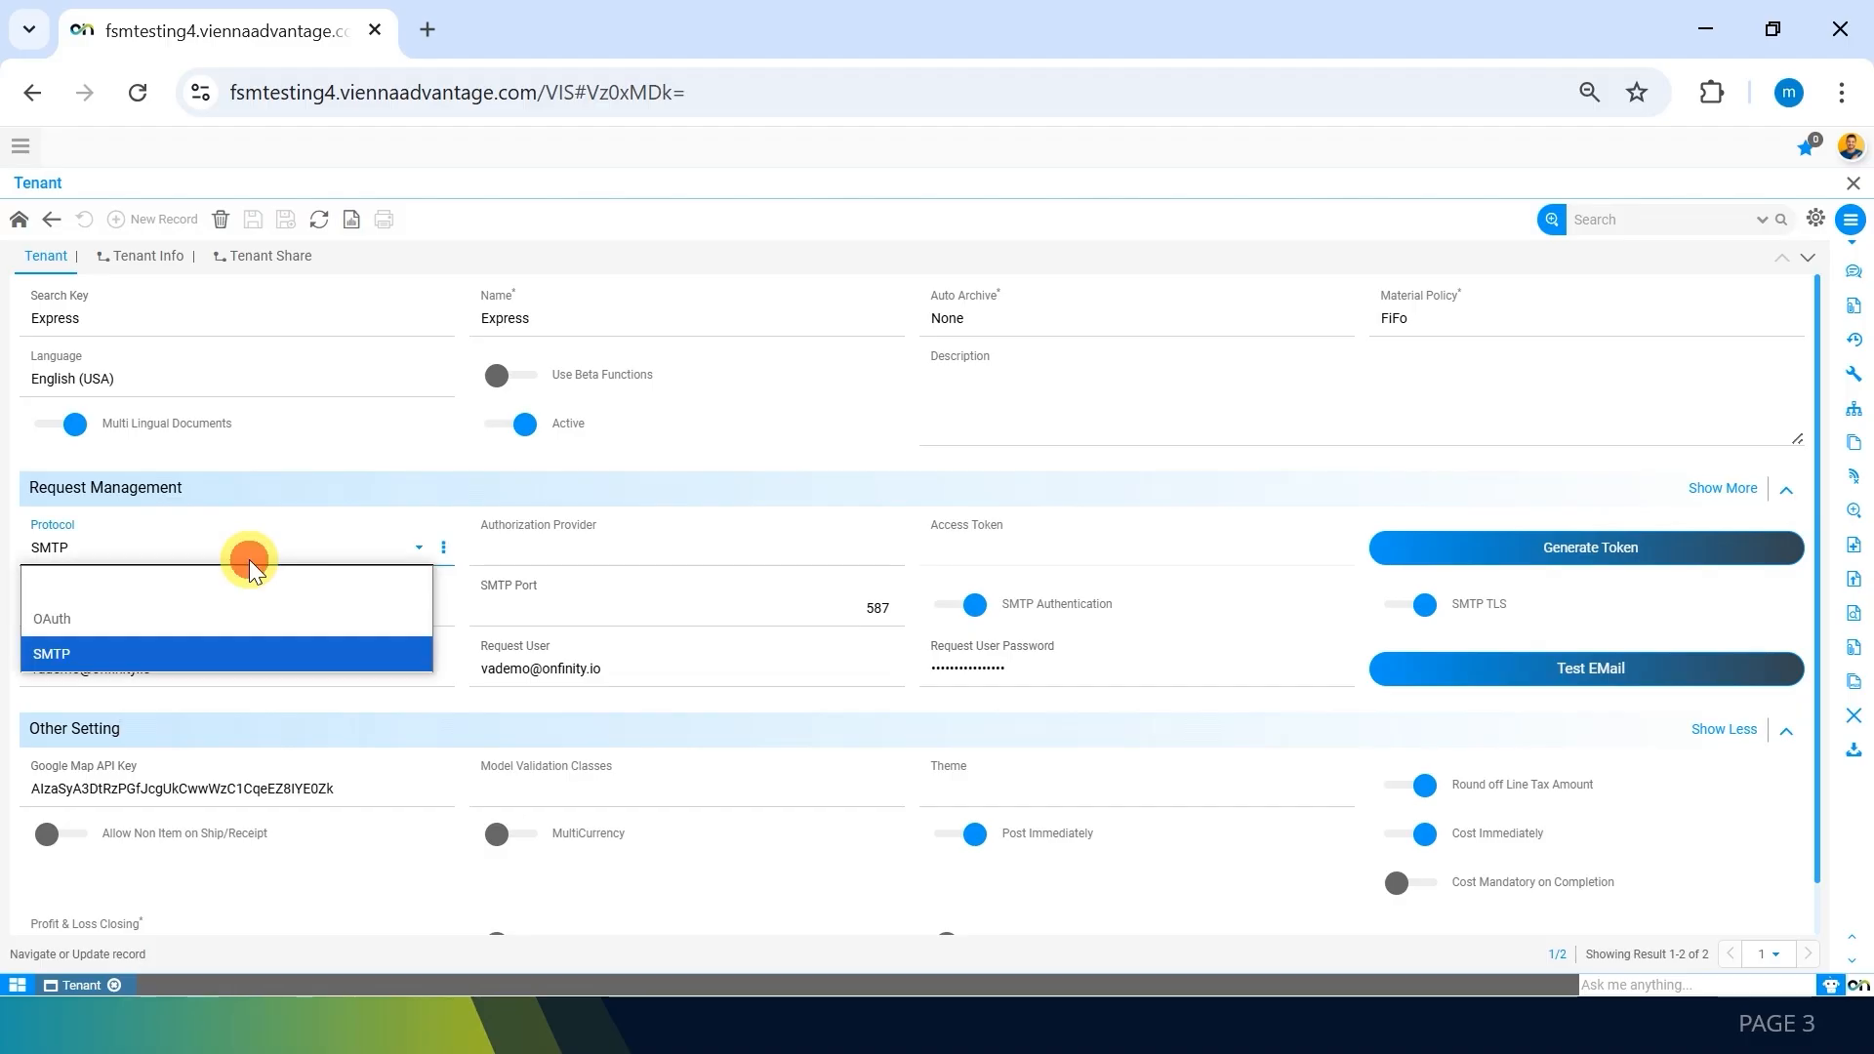
{"action": "left_click", "coordinate": [127, 654]}
{"action": "double_click", "coordinate": [177, 599]}
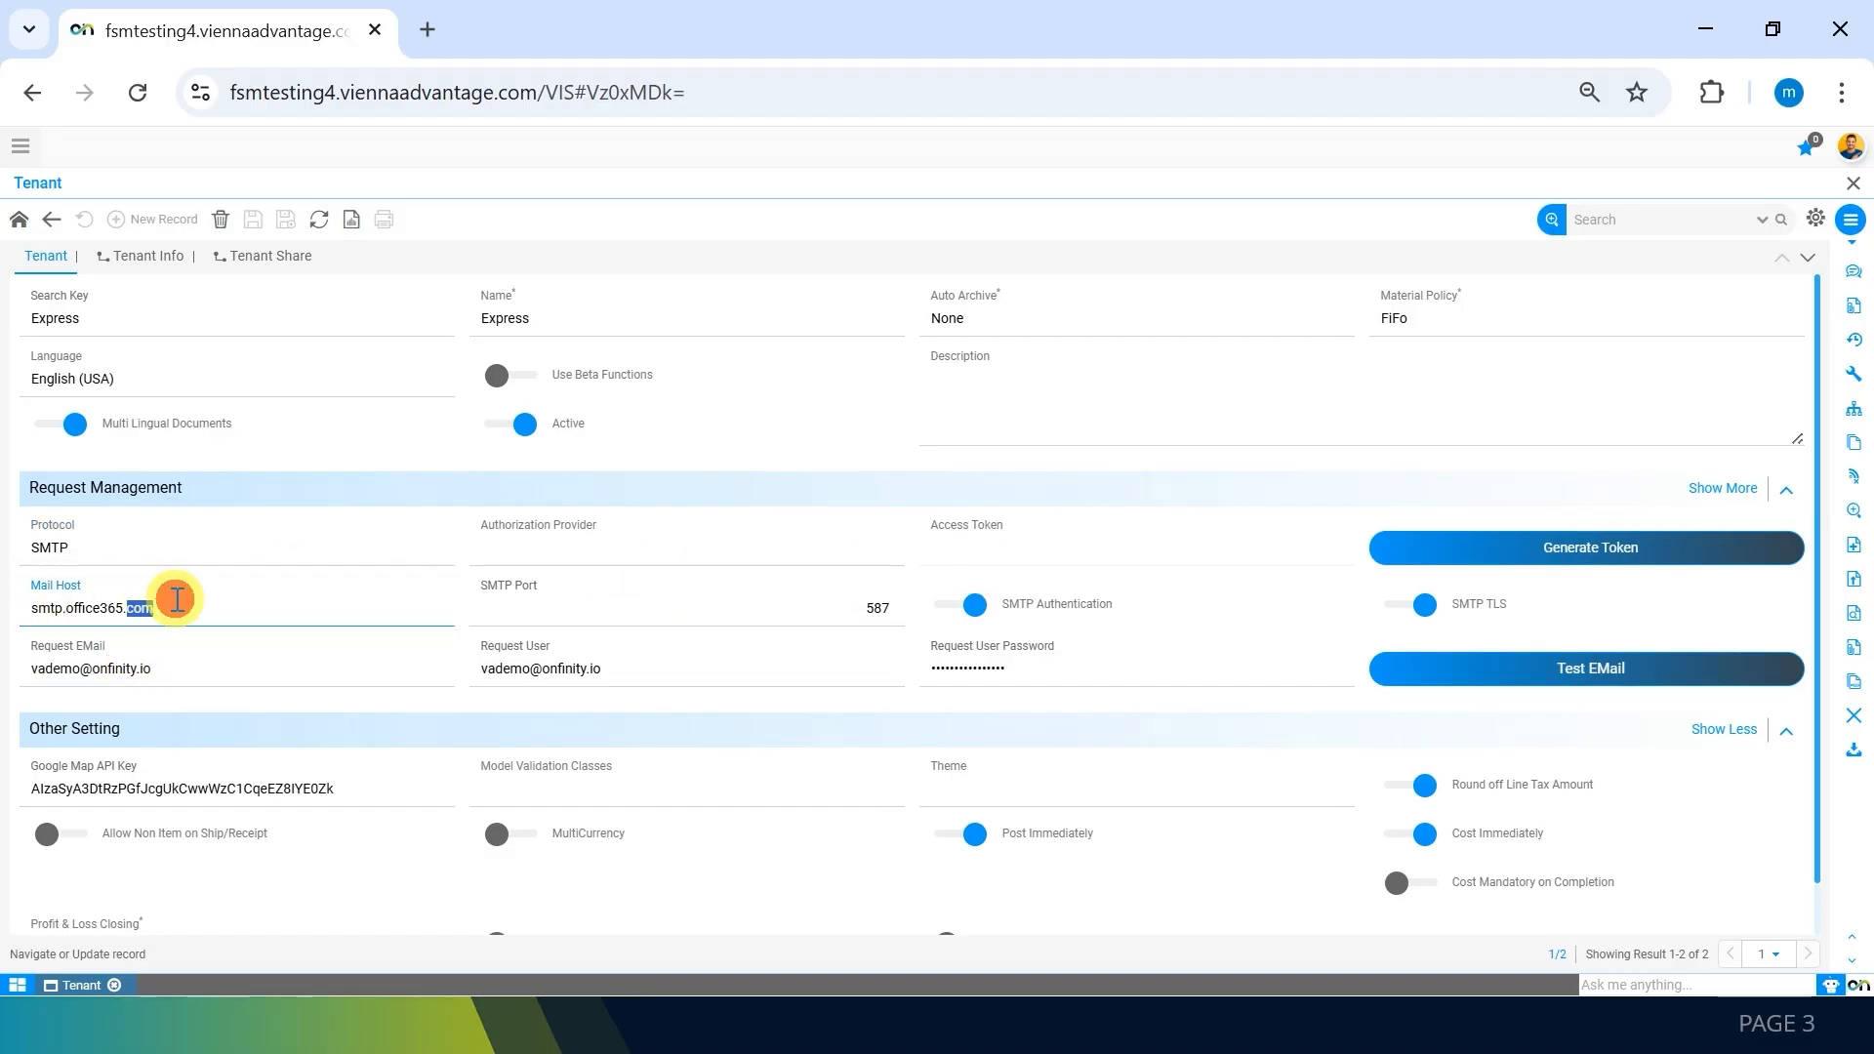
{"action": "left_click", "coordinate": [622, 609]}
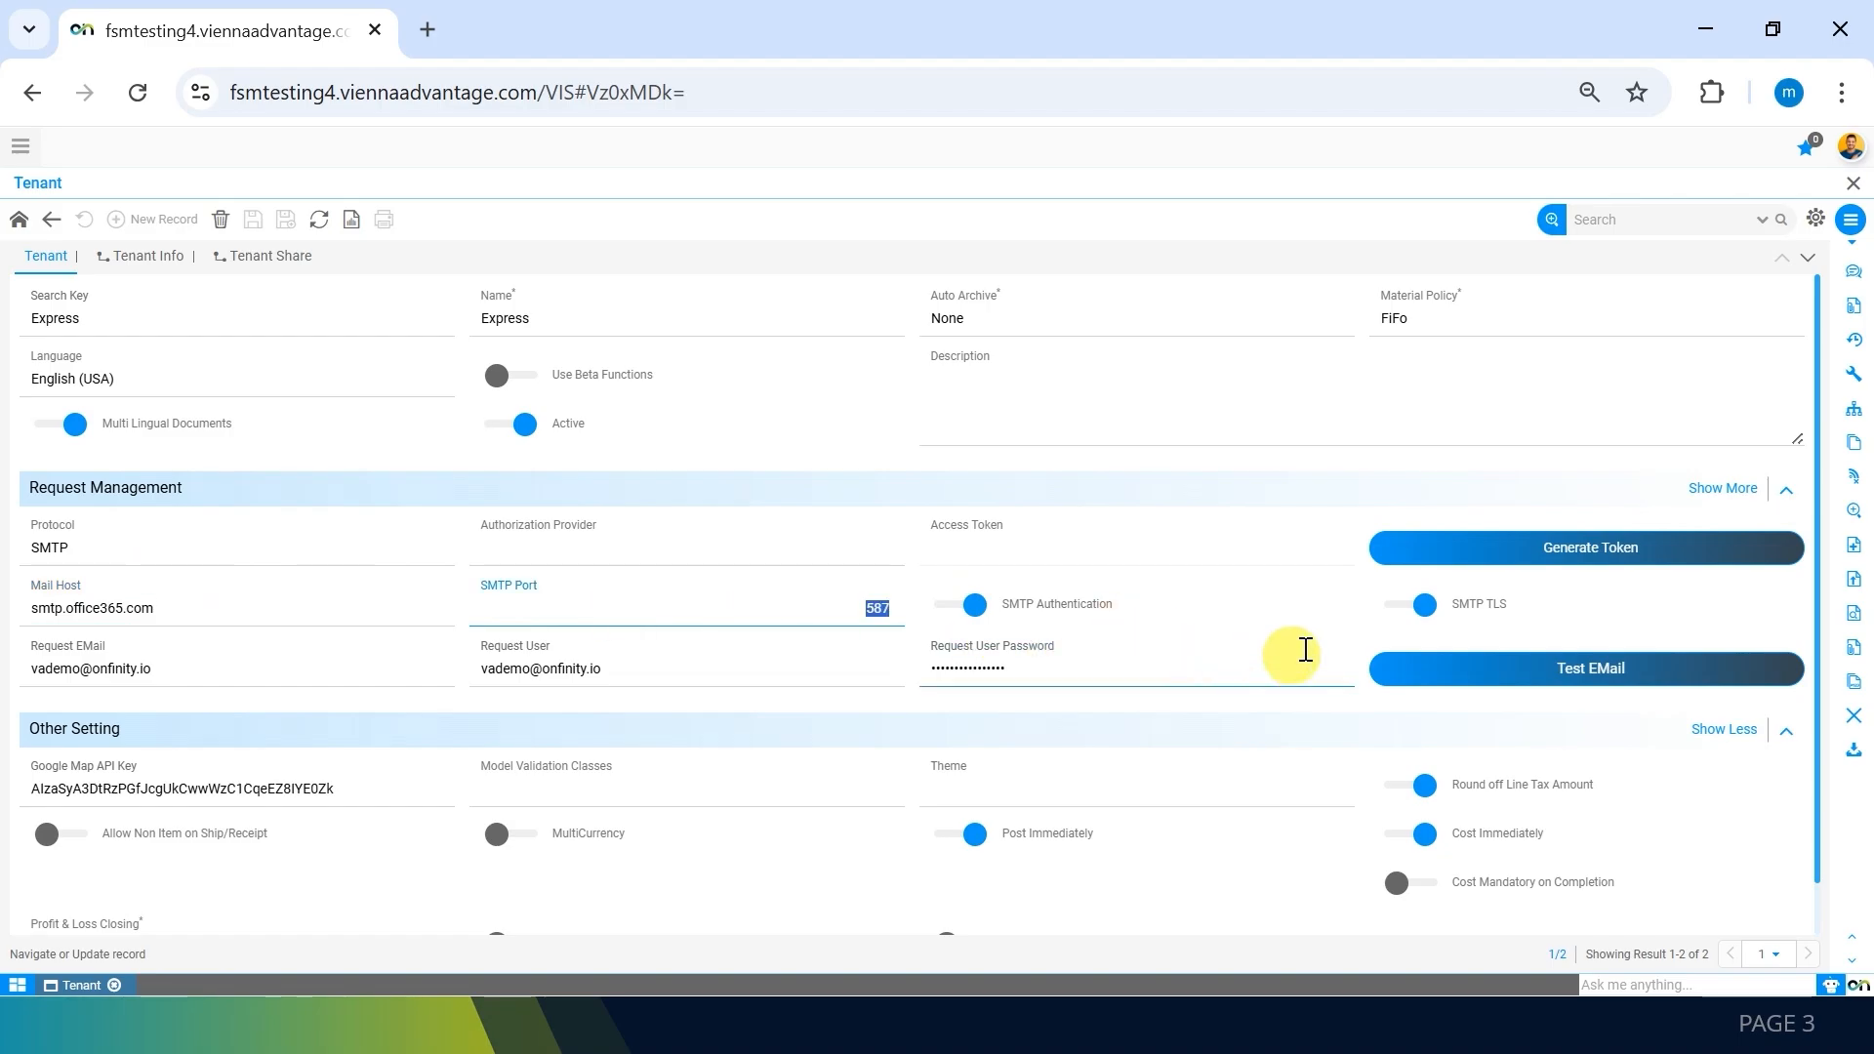
{"action": "left_click", "coordinate": [1179, 761]}
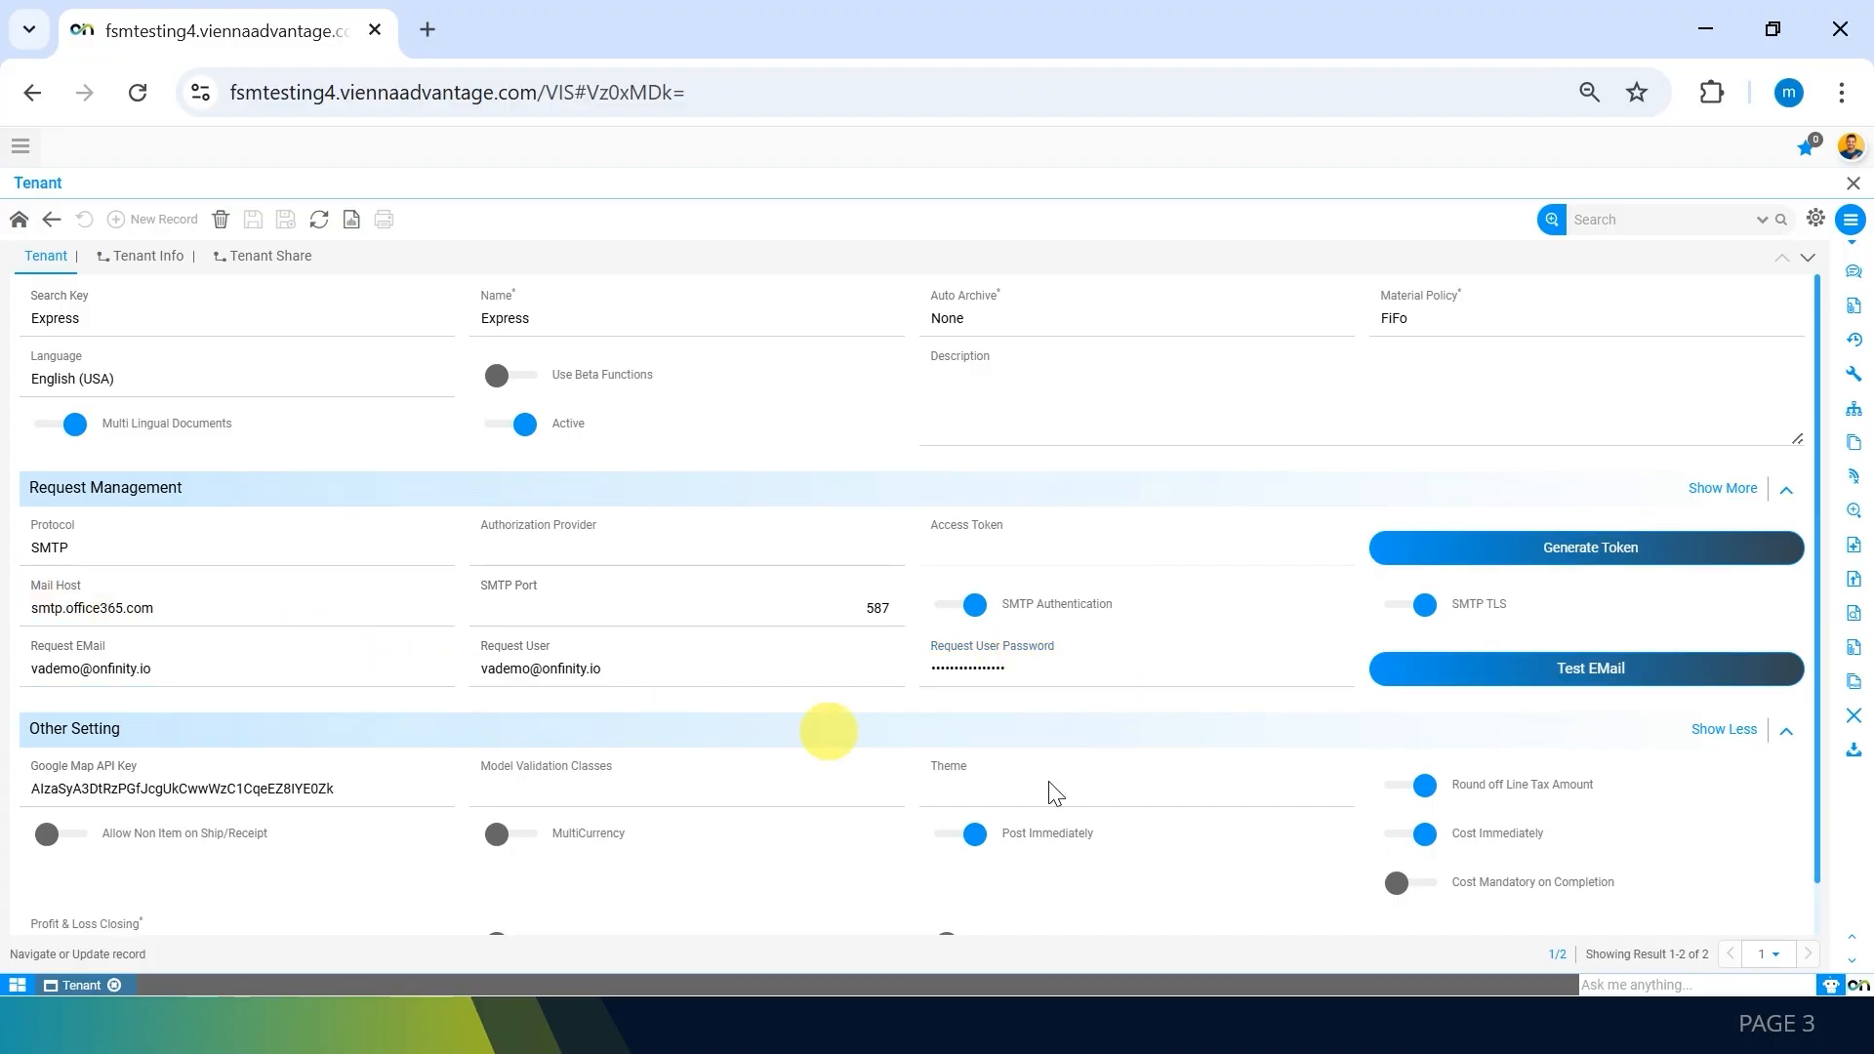
Step: Run the email connection test for the Express tenant and dismiss its result message
{"action": "left_click", "coordinate": [1622, 671]}
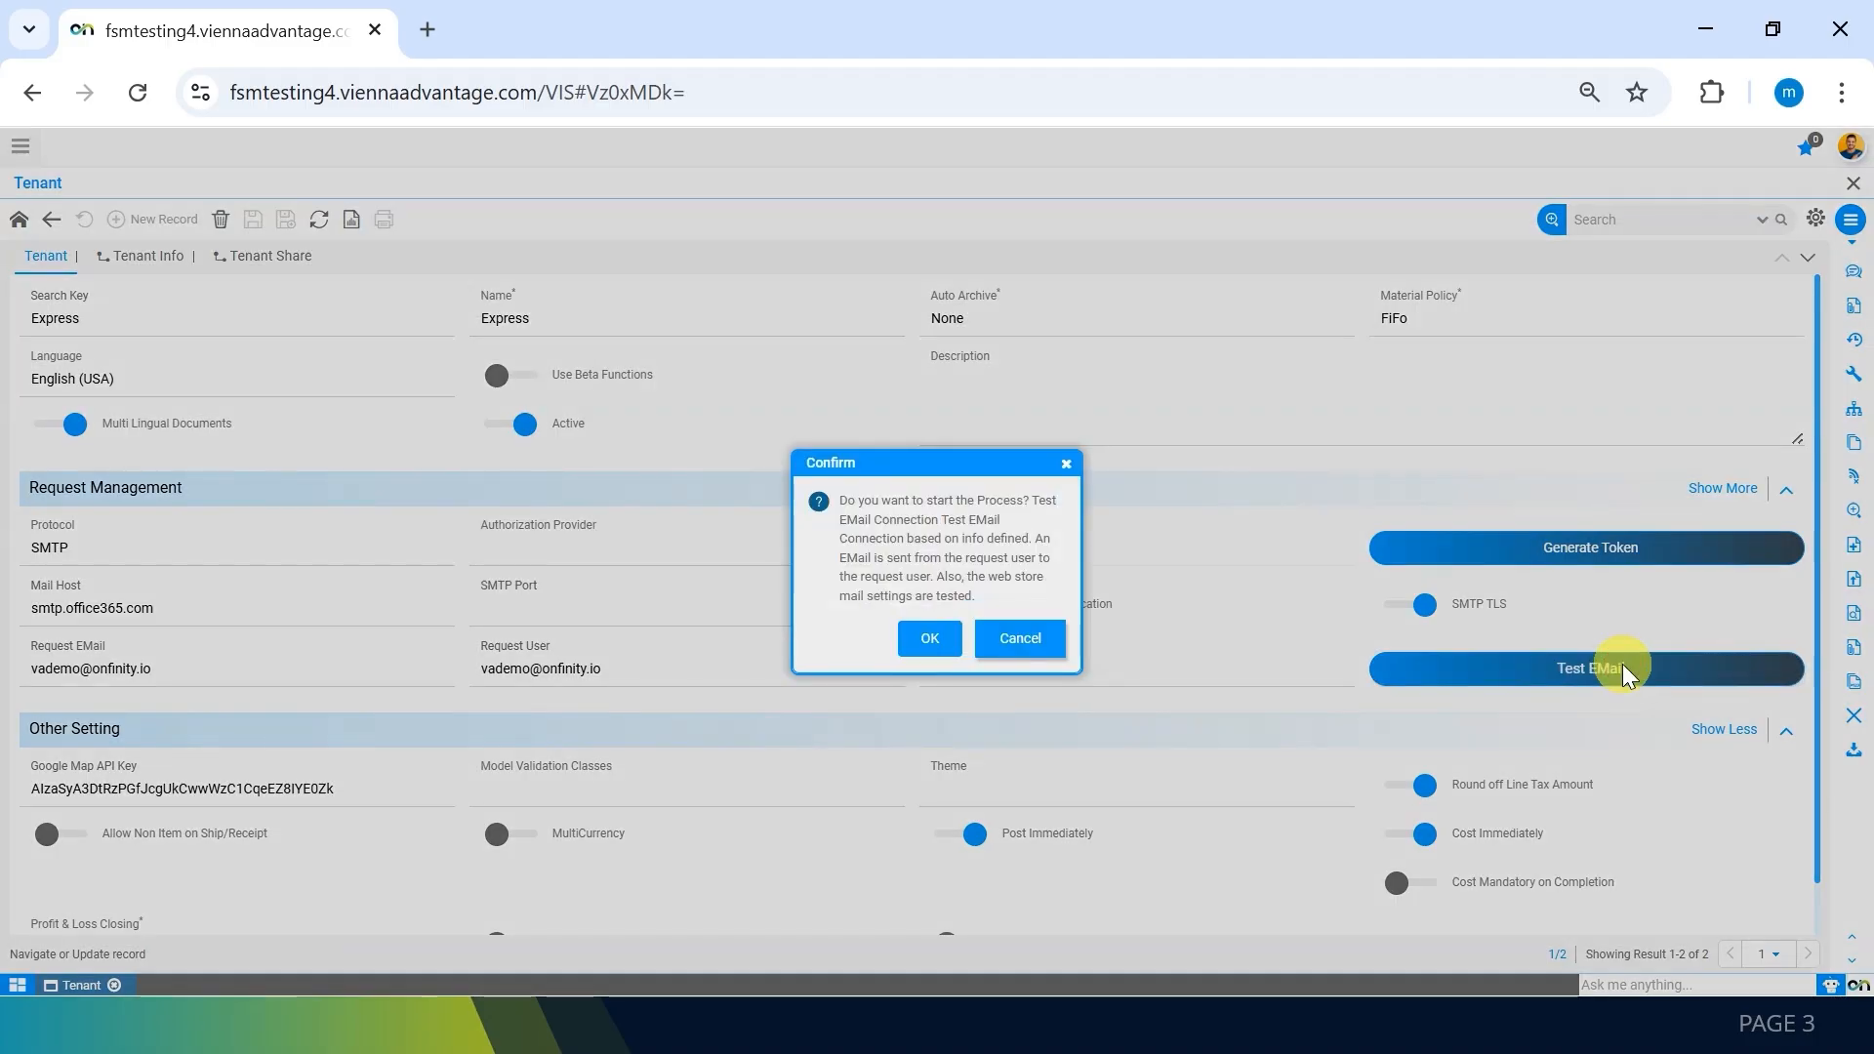
{"action": "left_click", "coordinate": [922, 636]}
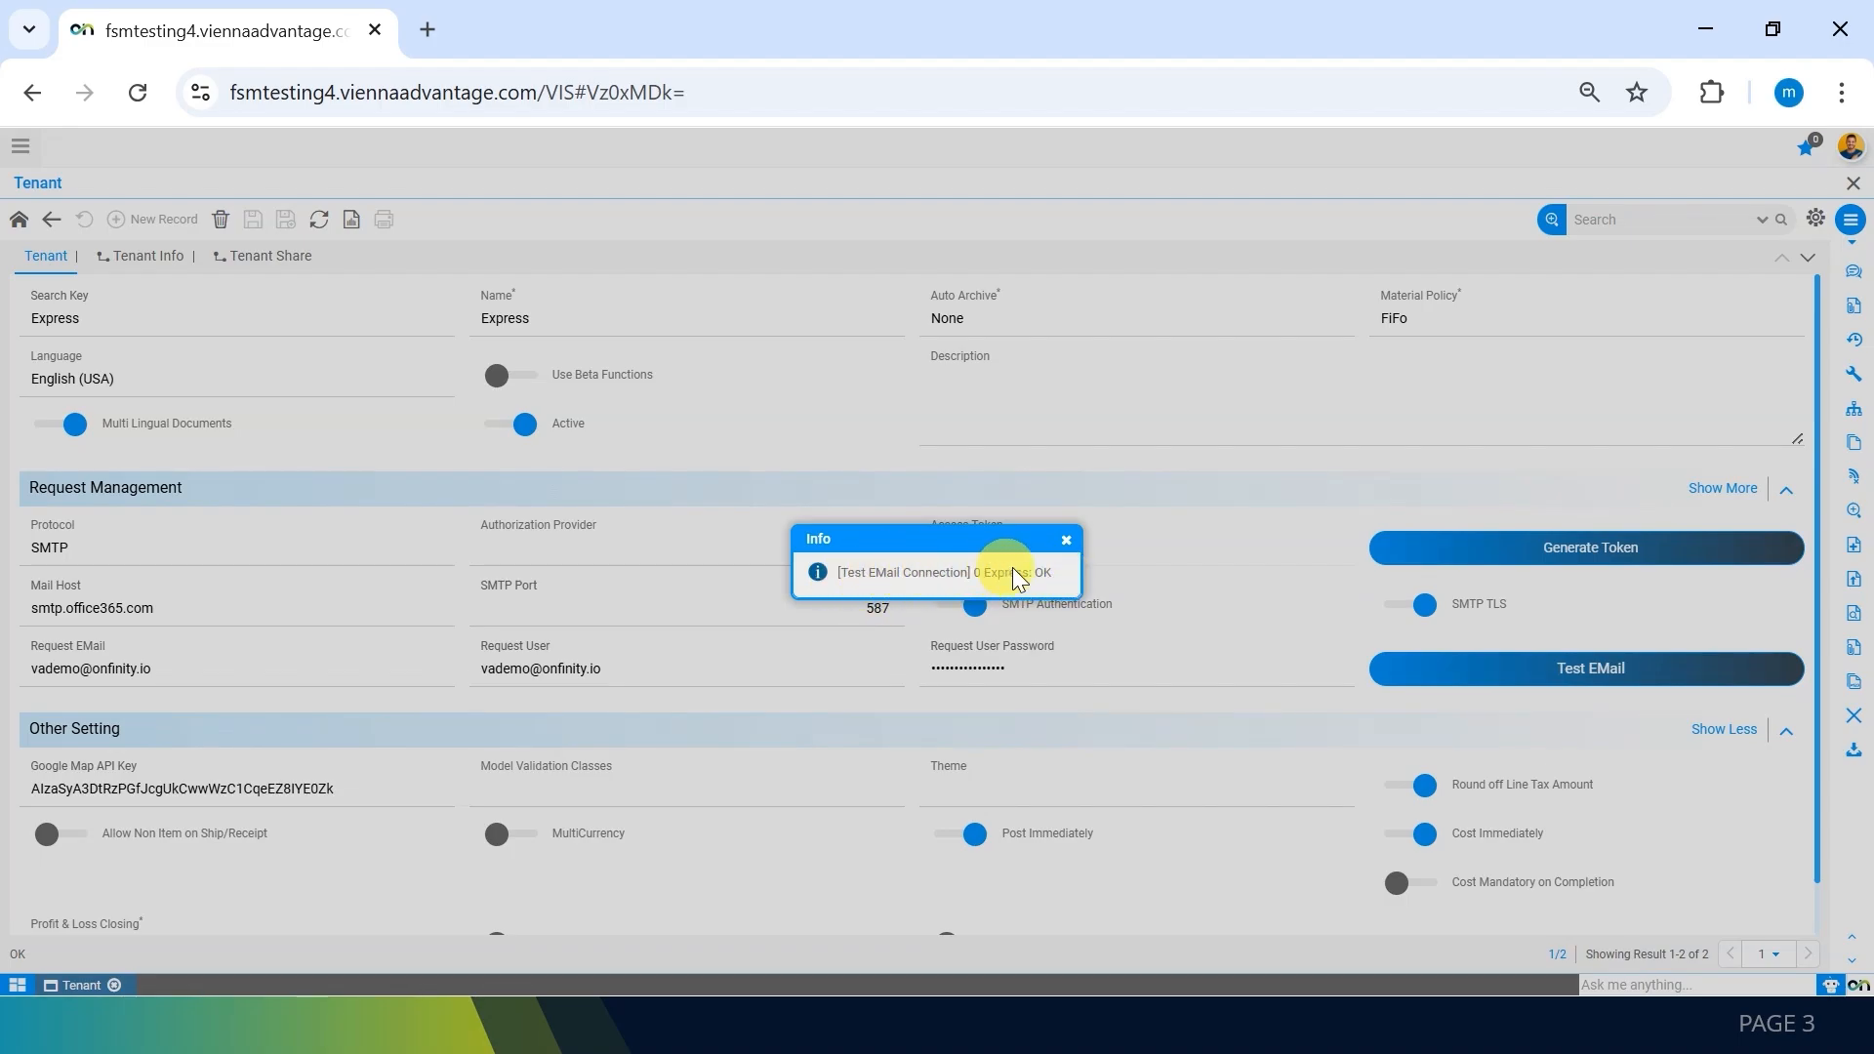
{"action": "left_click", "coordinate": [1066, 540]}
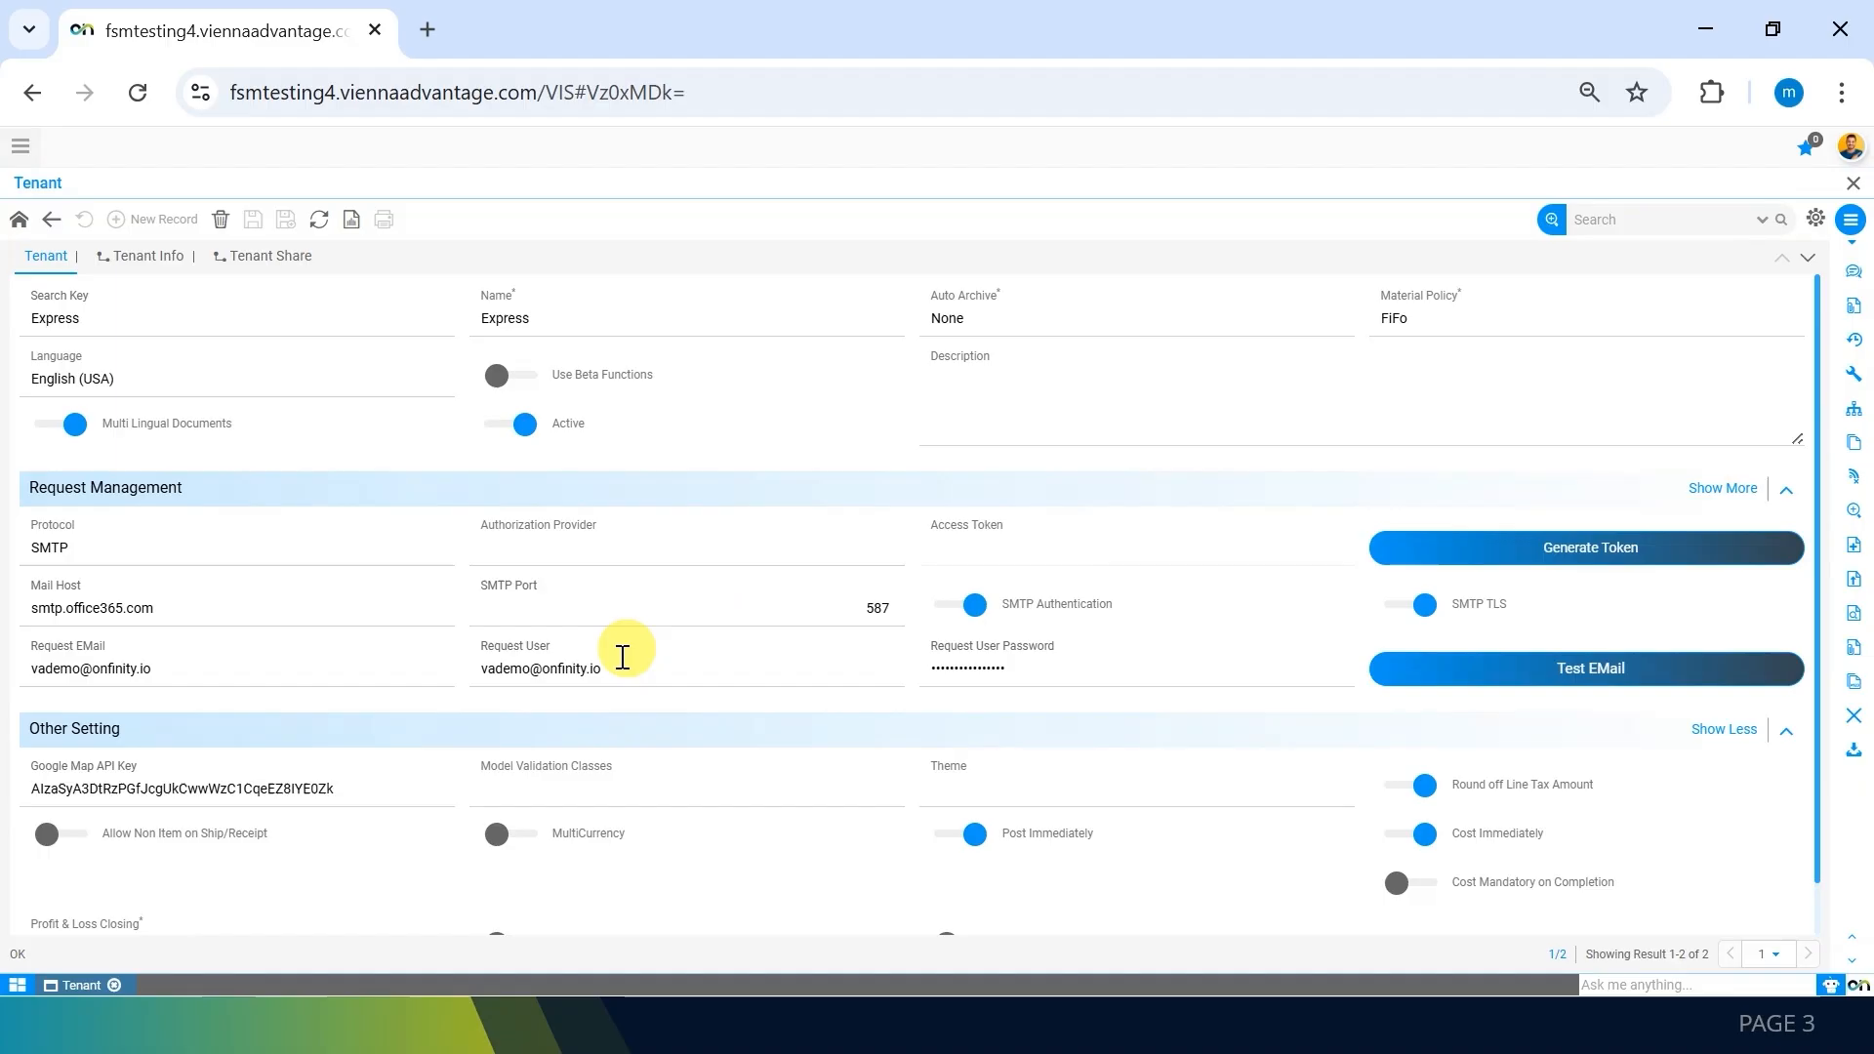
Step: Cut the address out of the Request User field and remove the ".io" ending from the Request EMail address
{"action": "left_click_drag", "start_coordinate": [614, 664], "coordinate": [277, 633]}
{"action": "key", "text": "ctrl+x"}
{"action": "left_click", "coordinate": [229, 663]}
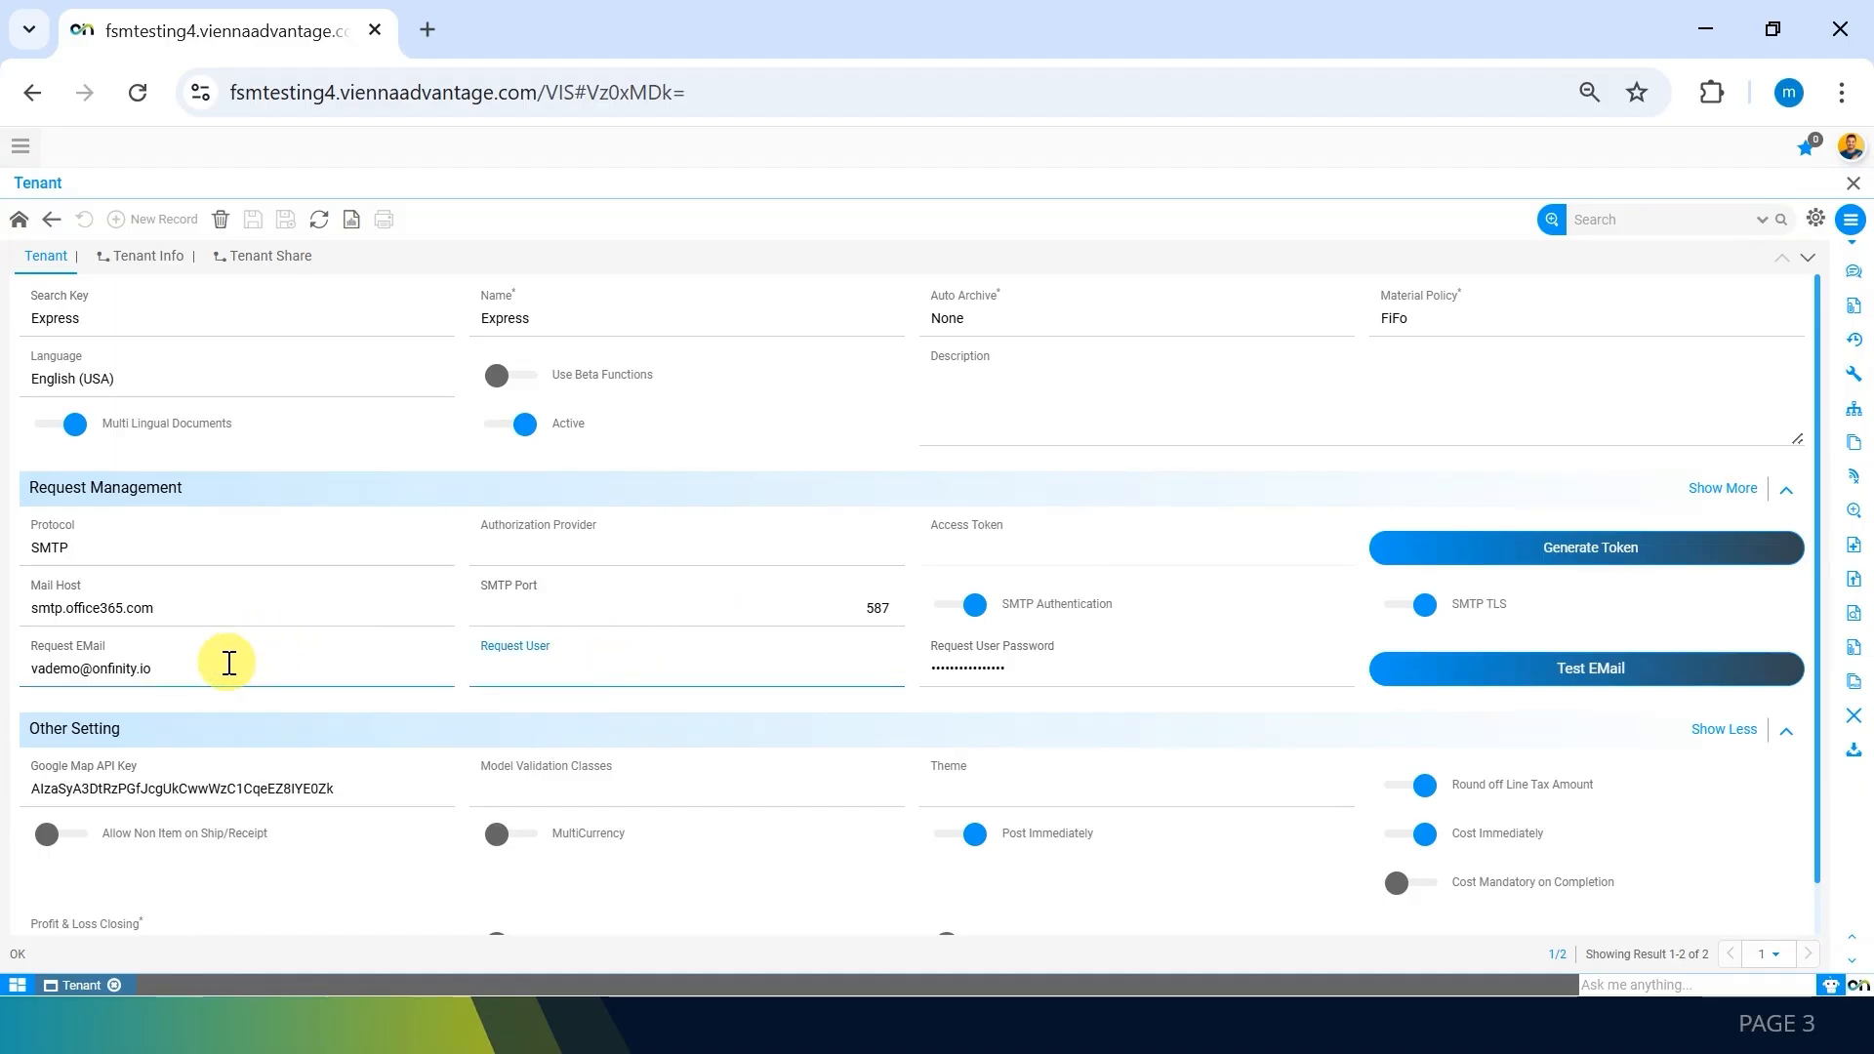
{"action": "key", "text": "BackSpace"}
{"action": "key", "text": "BackSpace"}
{"action": "key", "text": "BackSpace"}
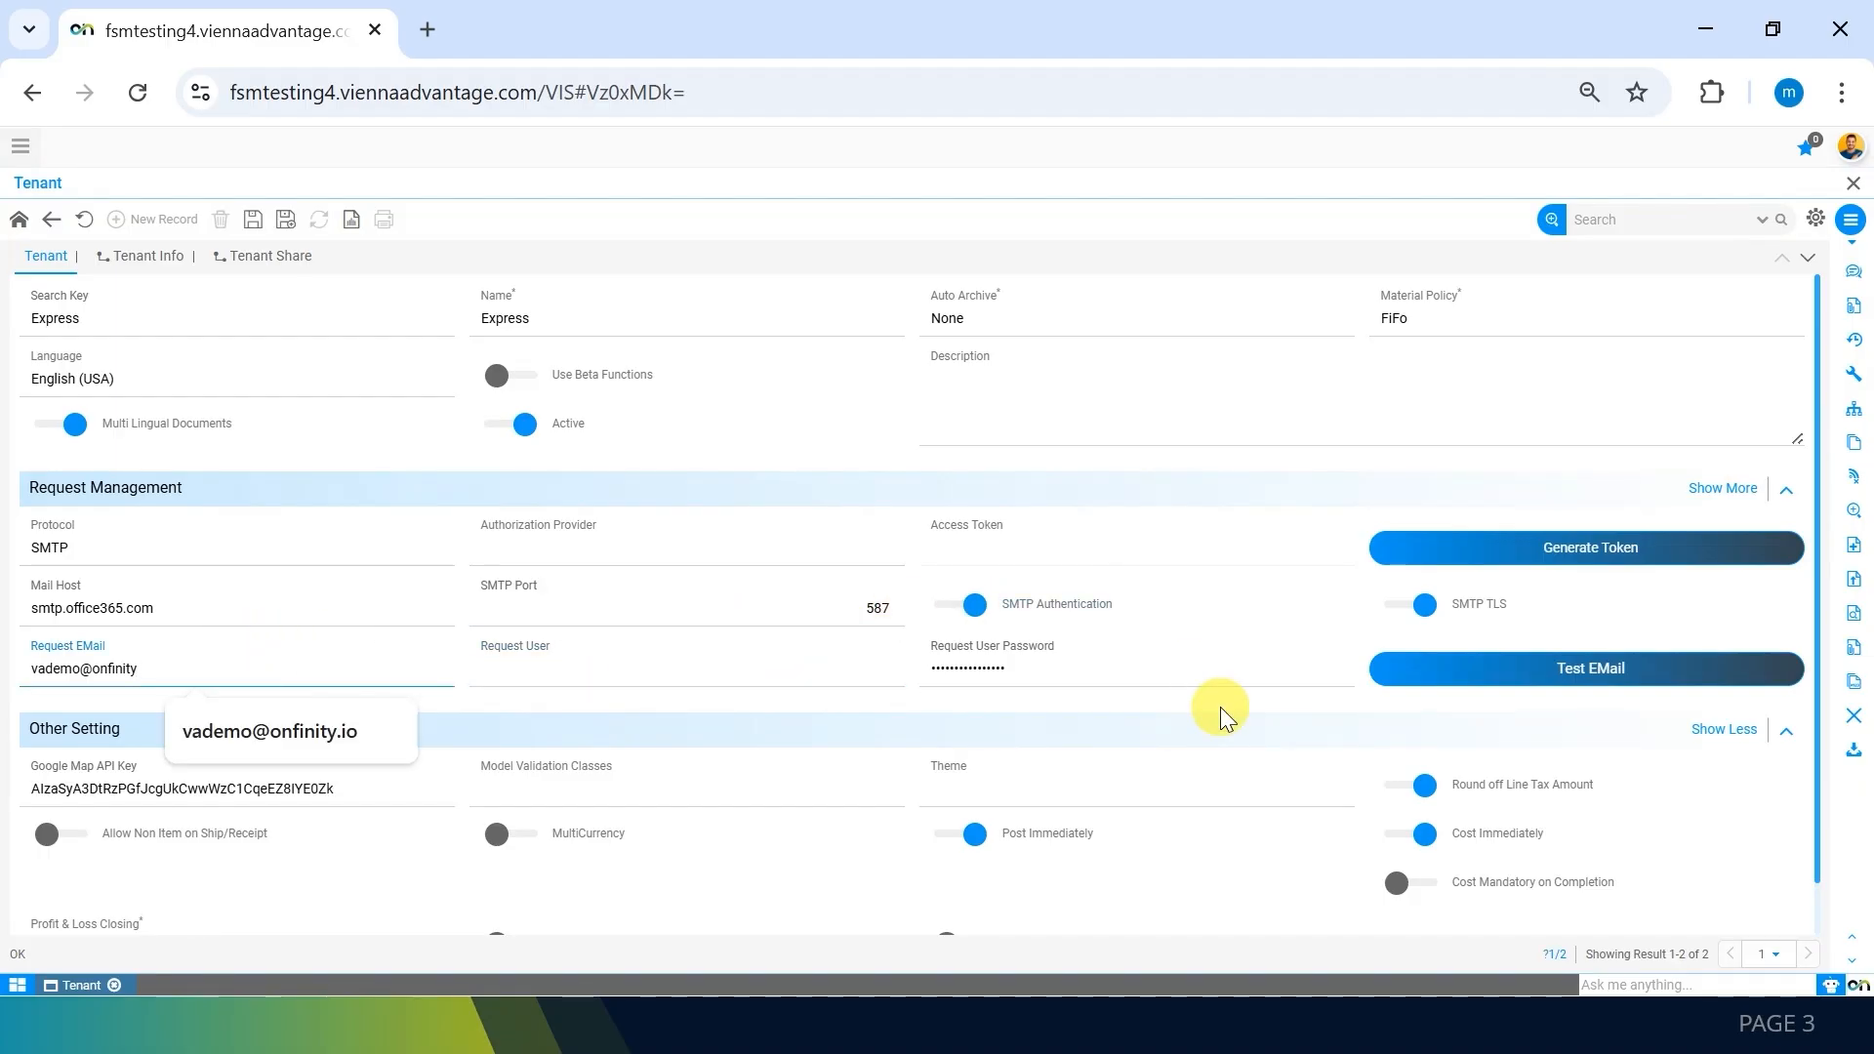
Step: Test the email connection with the incomplete request user and email settings, and dismiss the result message
{"action": "left_click", "coordinate": [1549, 670]}
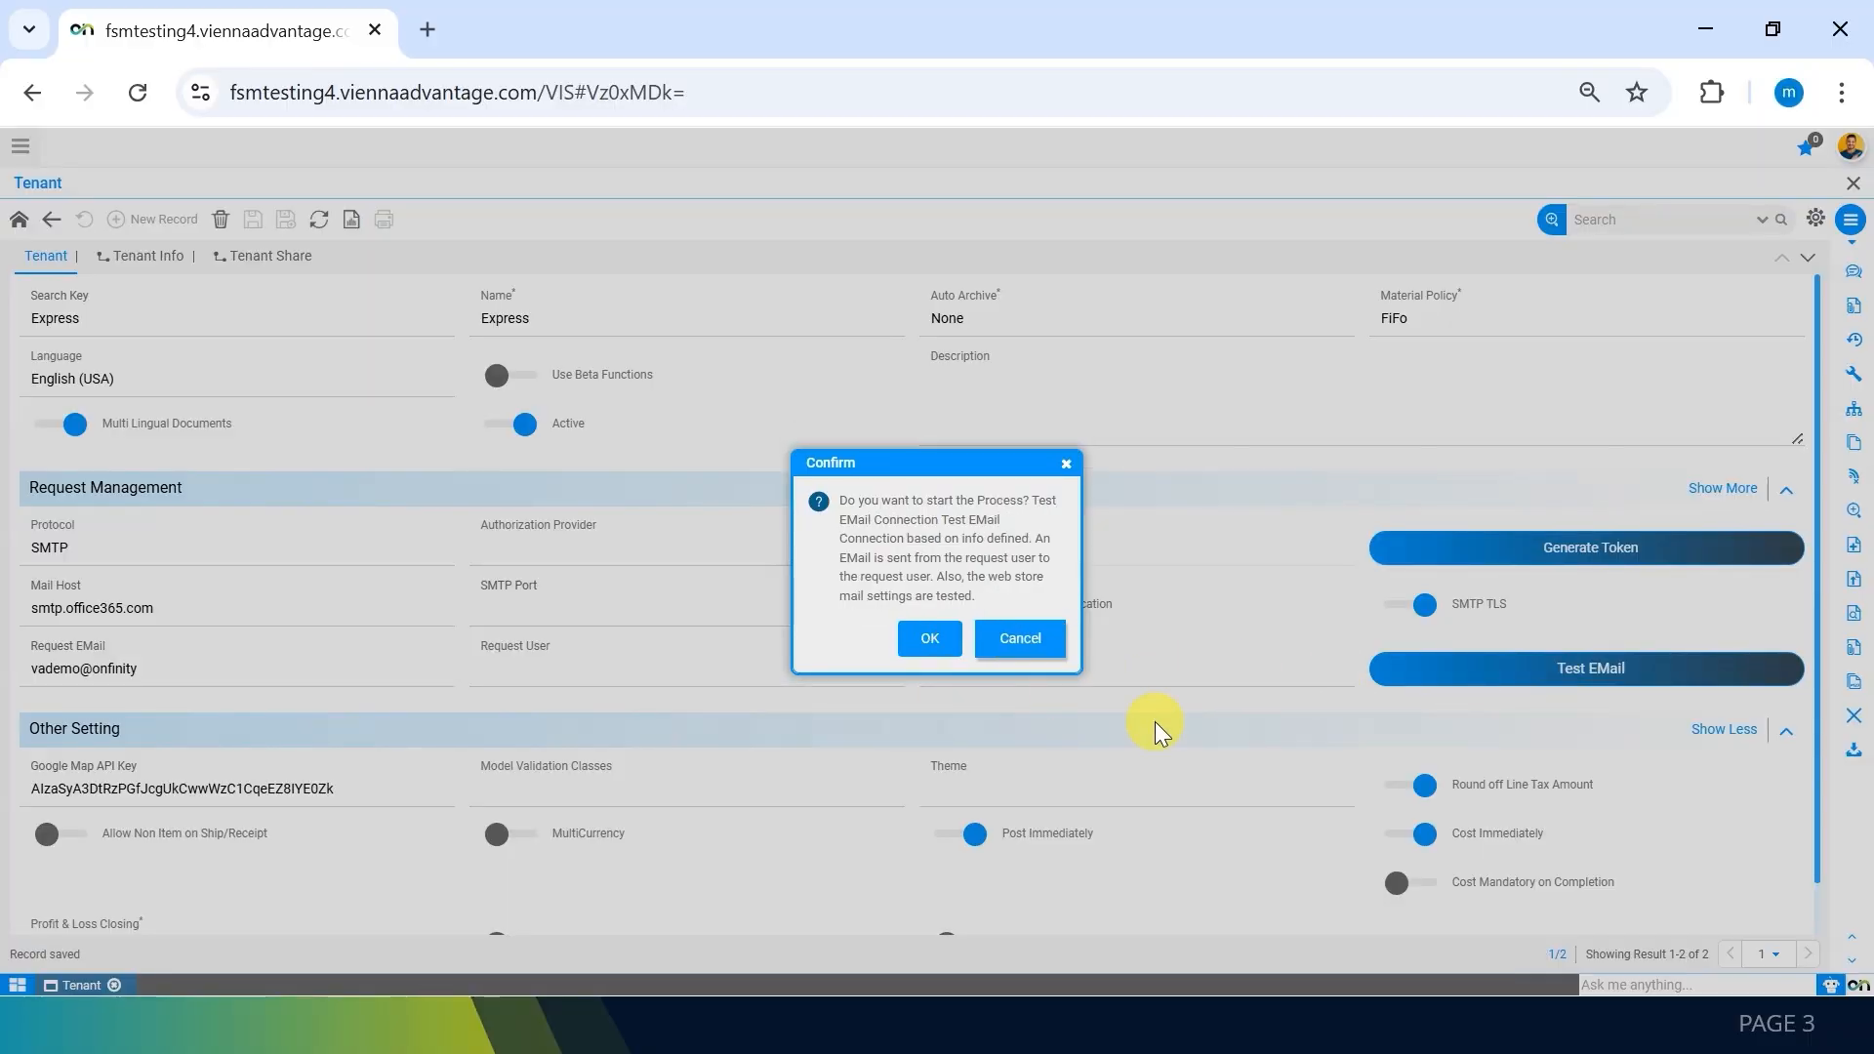
{"action": "left_click", "coordinate": [925, 641]}
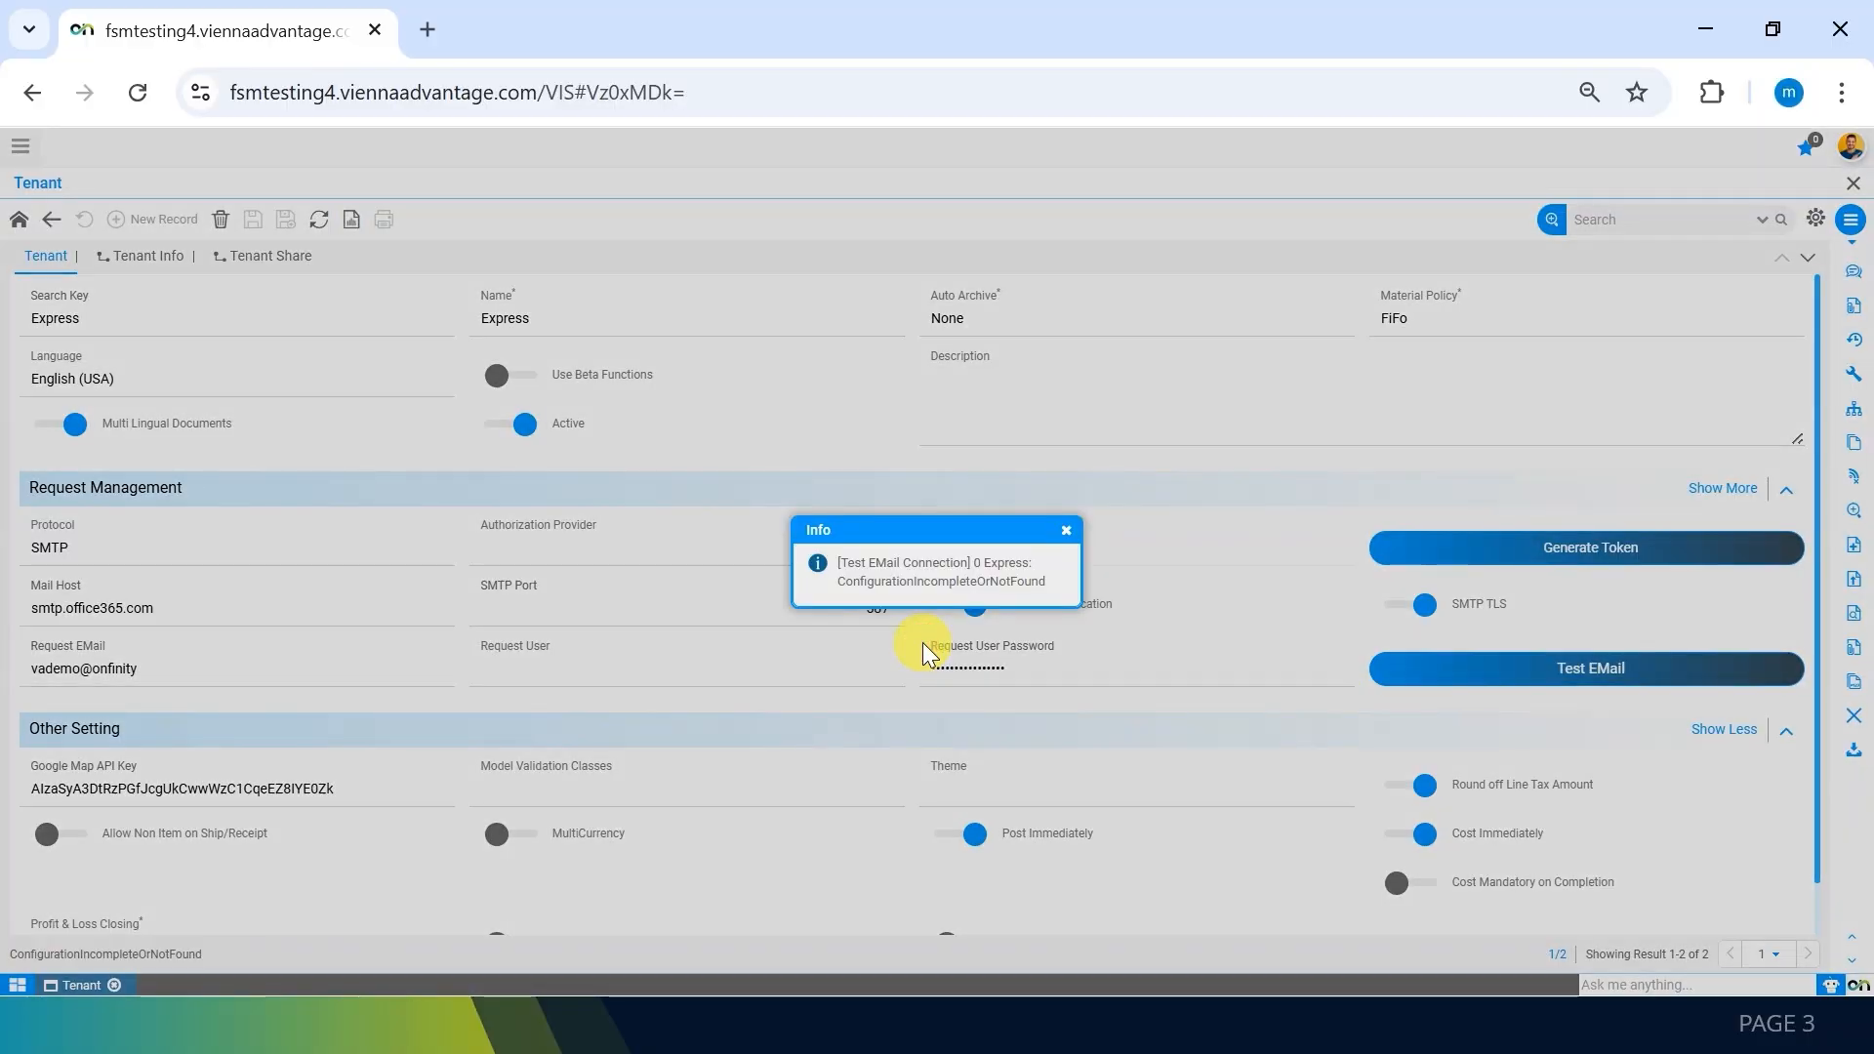
{"action": "left_click_drag", "start_coordinate": [832, 581], "coordinate": [1062, 586]}
{"action": "left_click", "coordinate": [1062, 586]}
{"action": "left_click", "coordinate": [1065, 531]}
{"action": "left_click", "coordinate": [18, 220]}
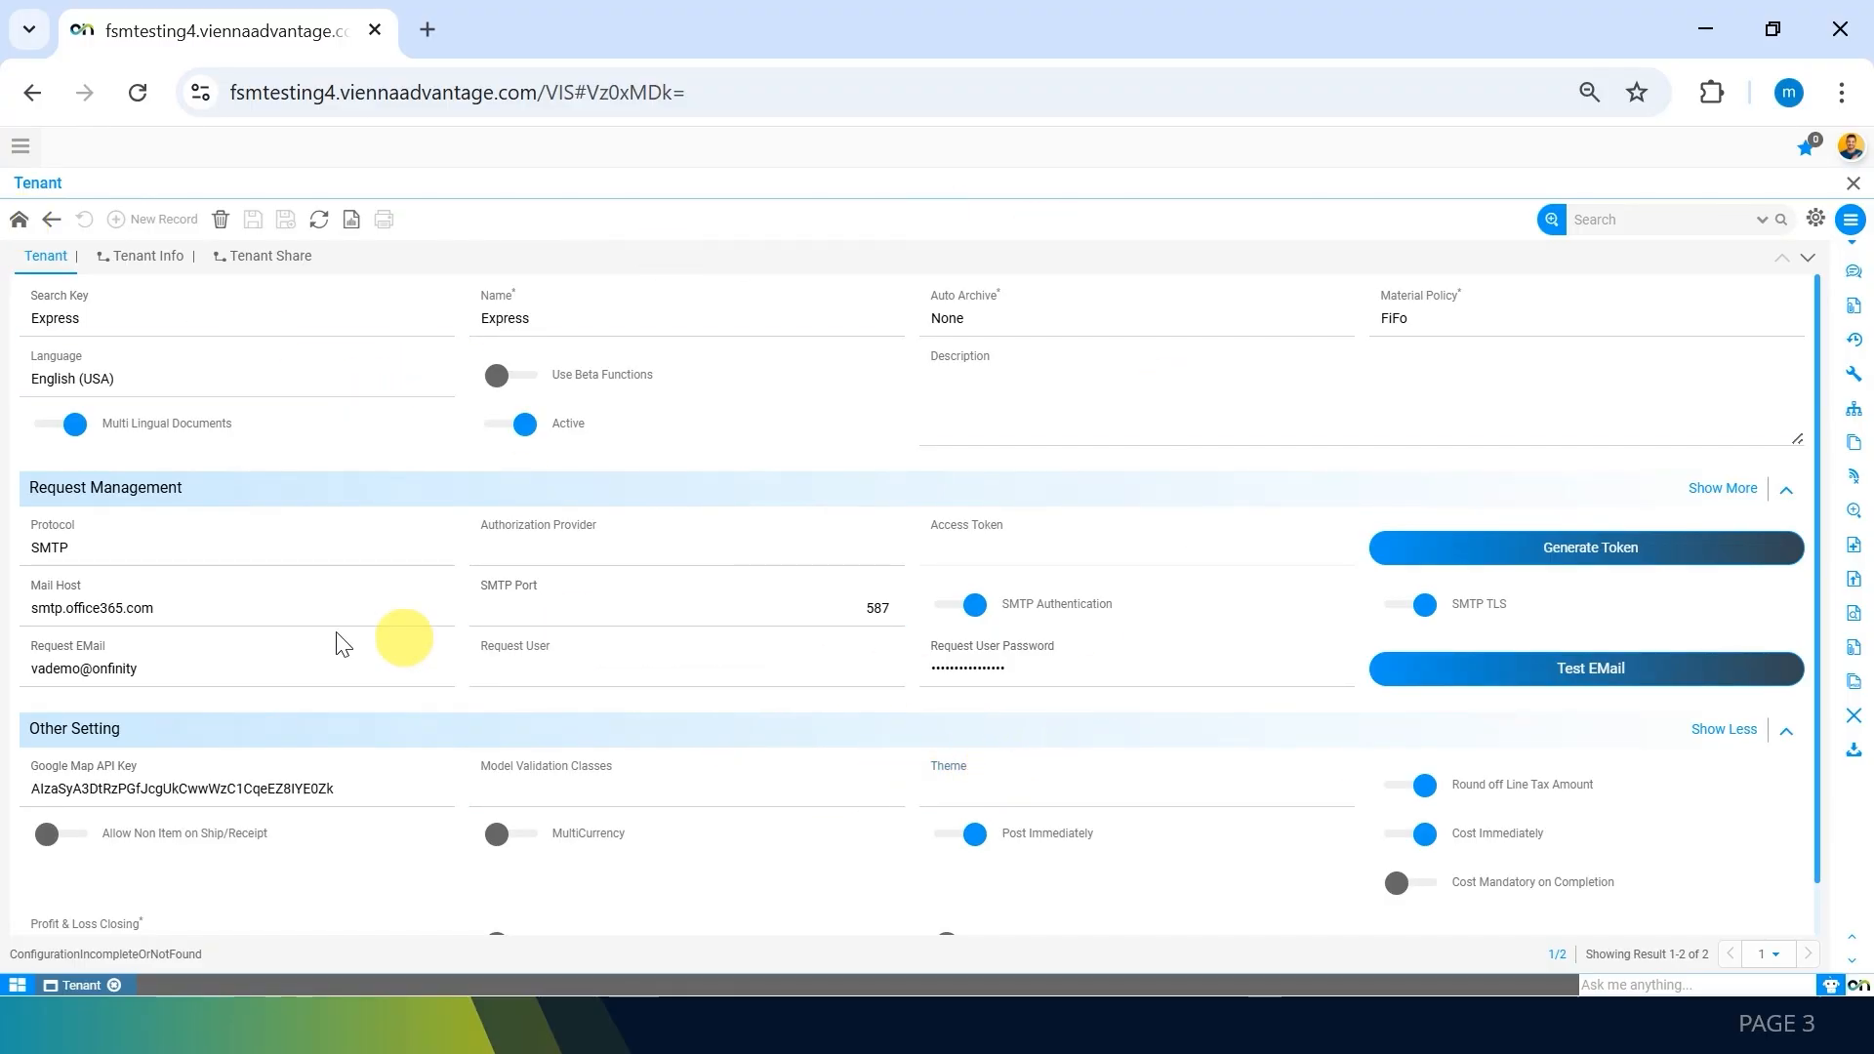
Step: Restore the ".io" ending of the Request EMail address and copy the full address into the Request User field
{"action": "left_click", "coordinate": [244, 664]}
{"action": "type", "text": ".io"}
{"action": "left_click_drag", "start_coordinate": [243, 664], "coordinate": [29, 648]}
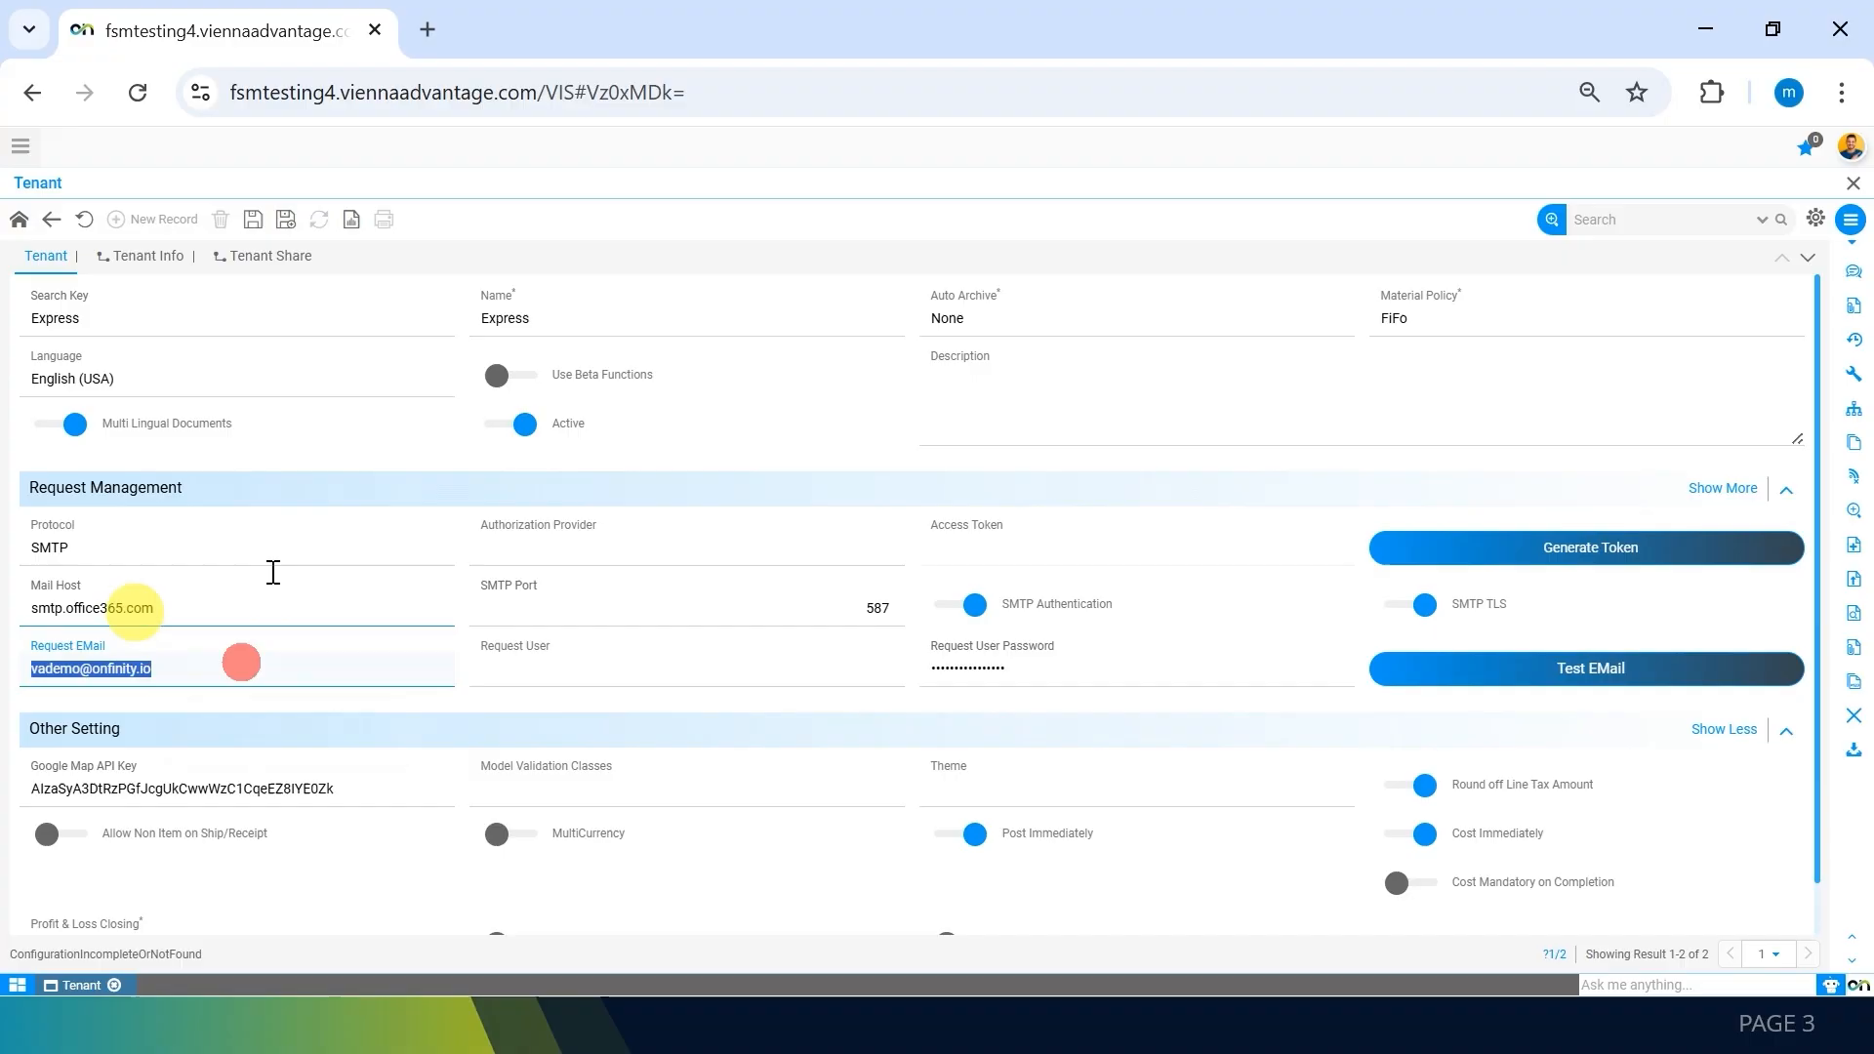
{"action": "left_click", "coordinate": [635, 669]}
{"action": "key", "text": "ctrl+v"}
Step: Run the email connection test again with the restored mail settings and dismiss its result message
{"action": "left_click", "coordinate": [1594, 671]}
{"action": "left_click", "coordinate": [923, 656]}
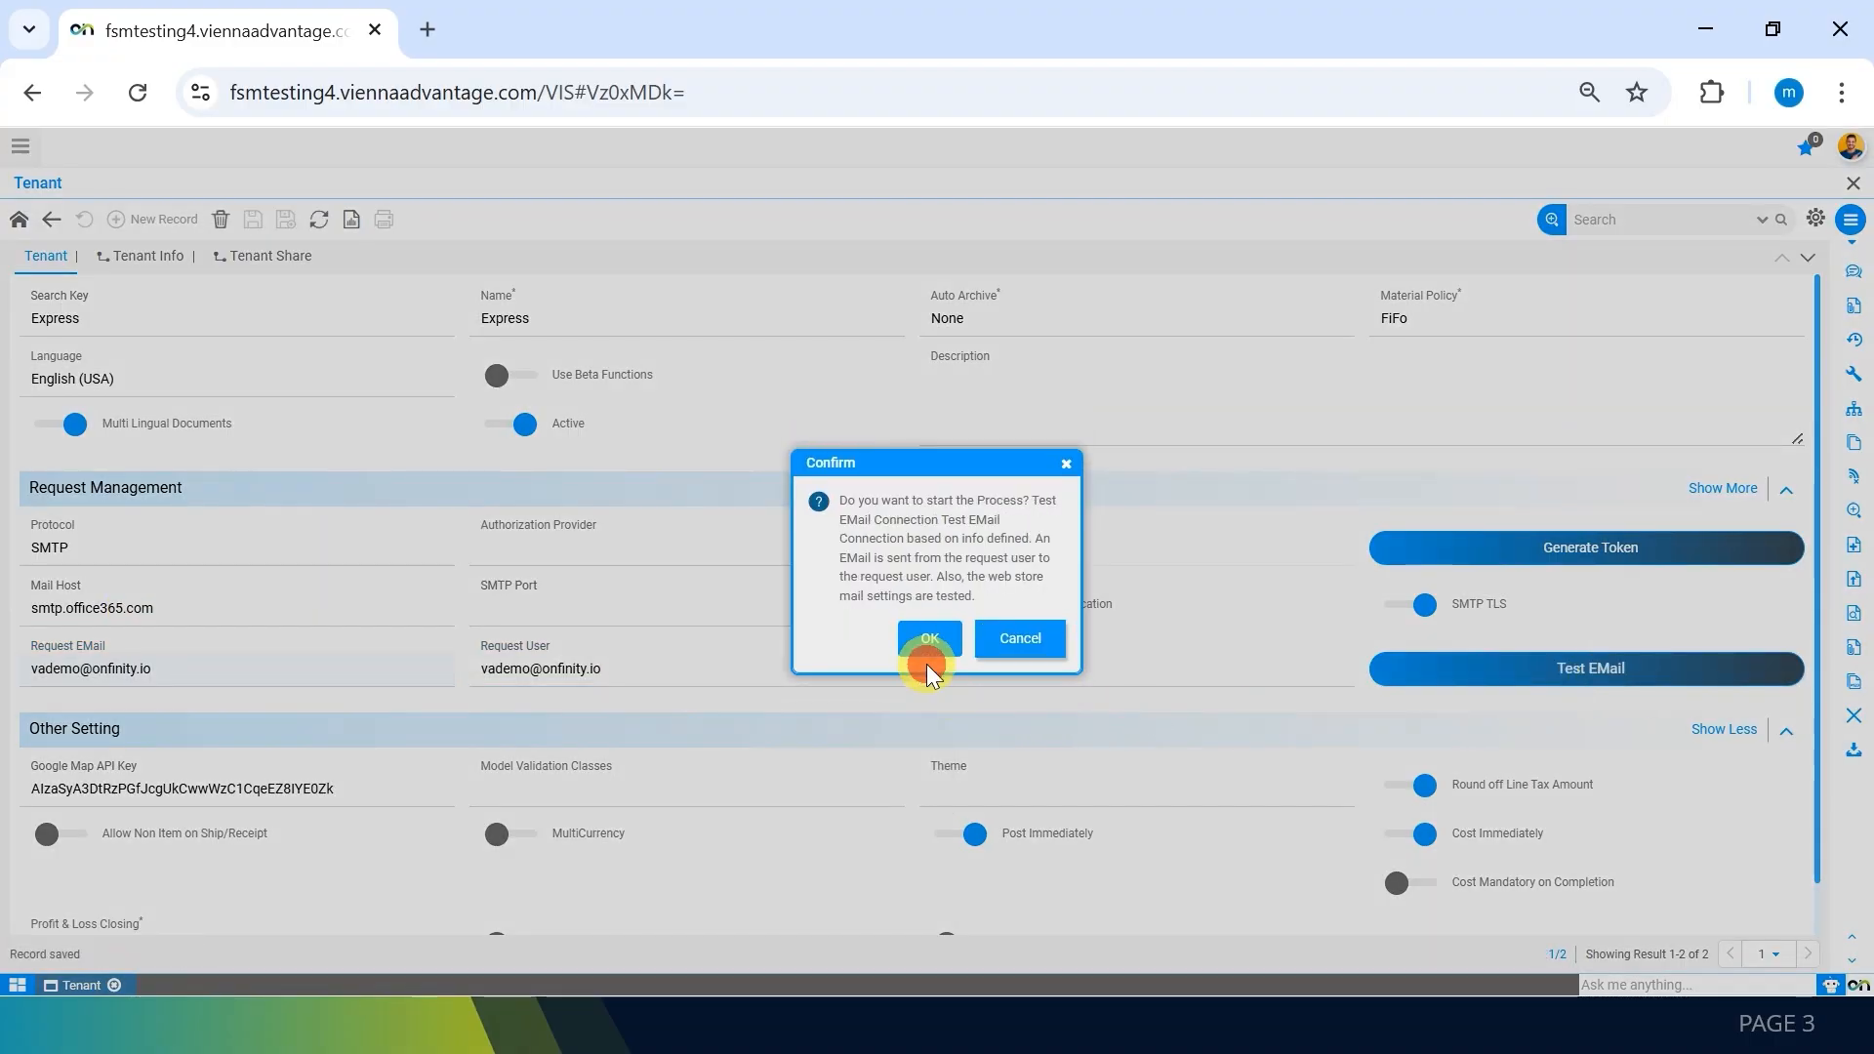
{"action": "left_click", "coordinate": [927, 642]}
{"action": "left_click", "coordinate": [1064, 540]}
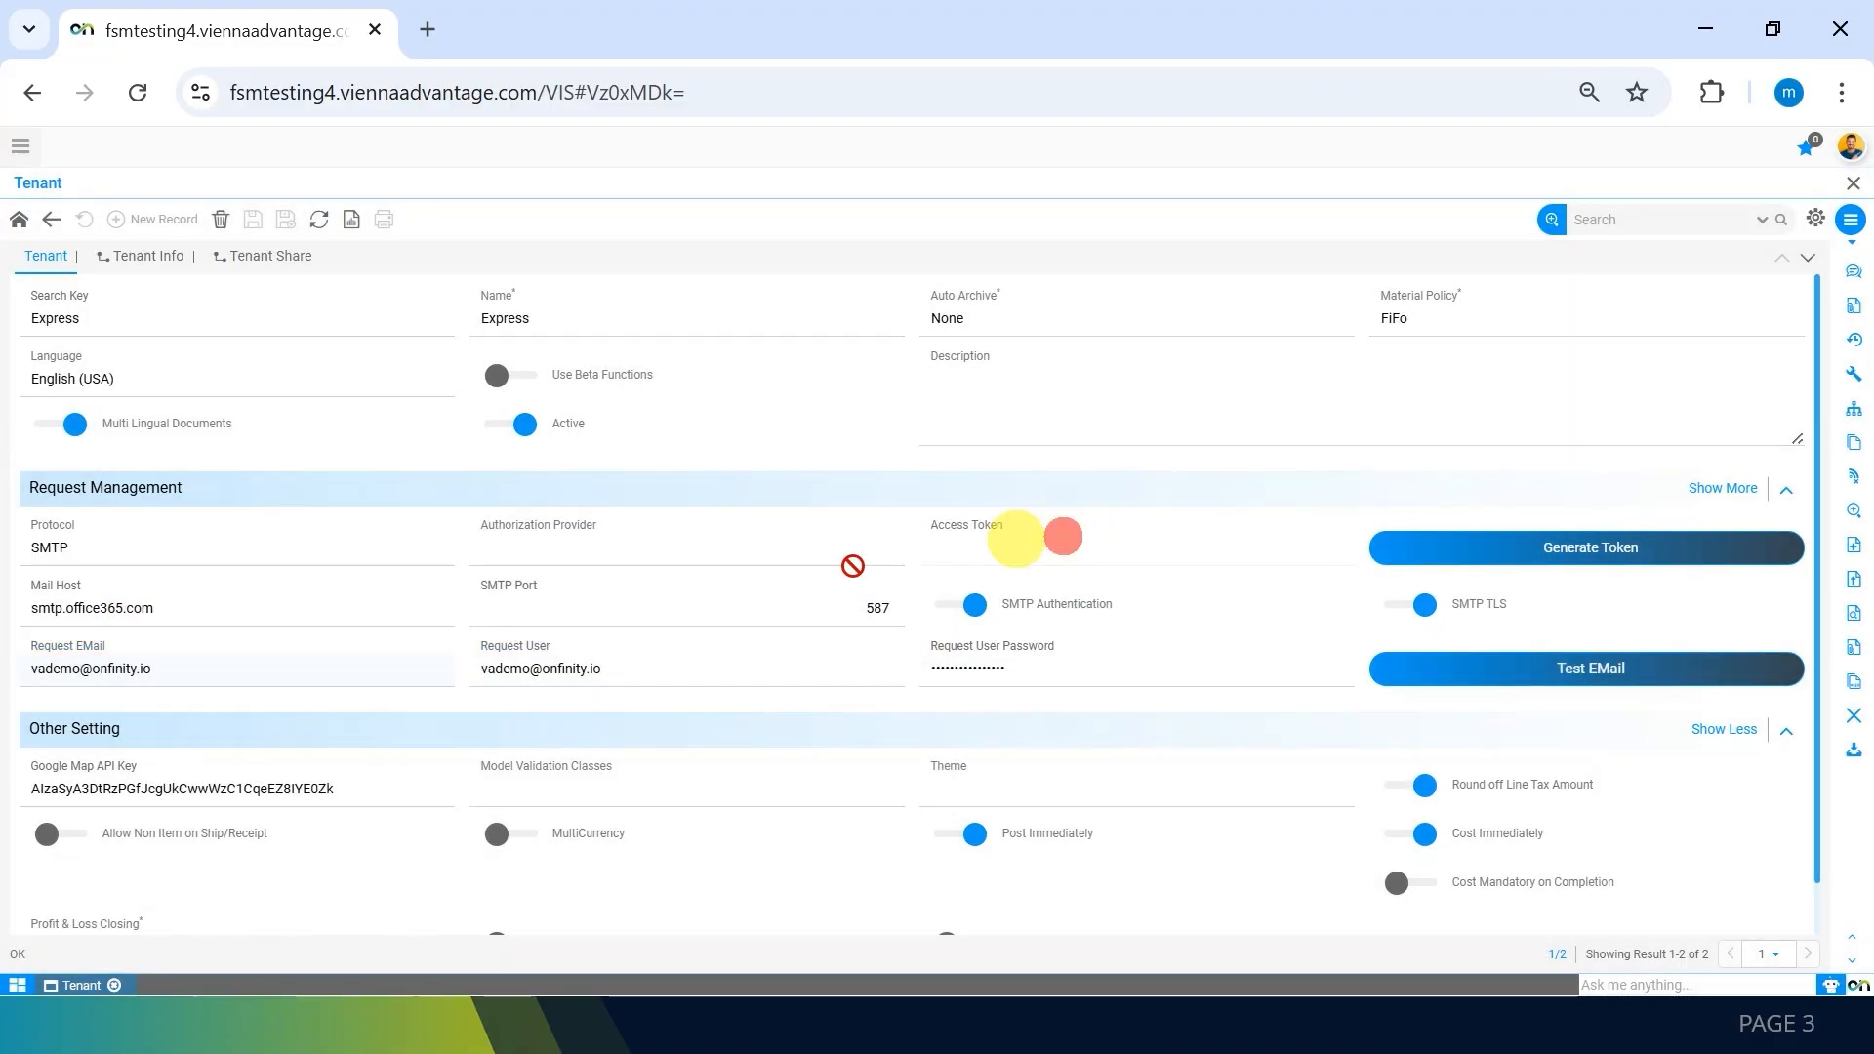
Step: Review the tenant's mail host, request email, request user and request user password fields
{"action": "left_click", "coordinate": [244, 613]}
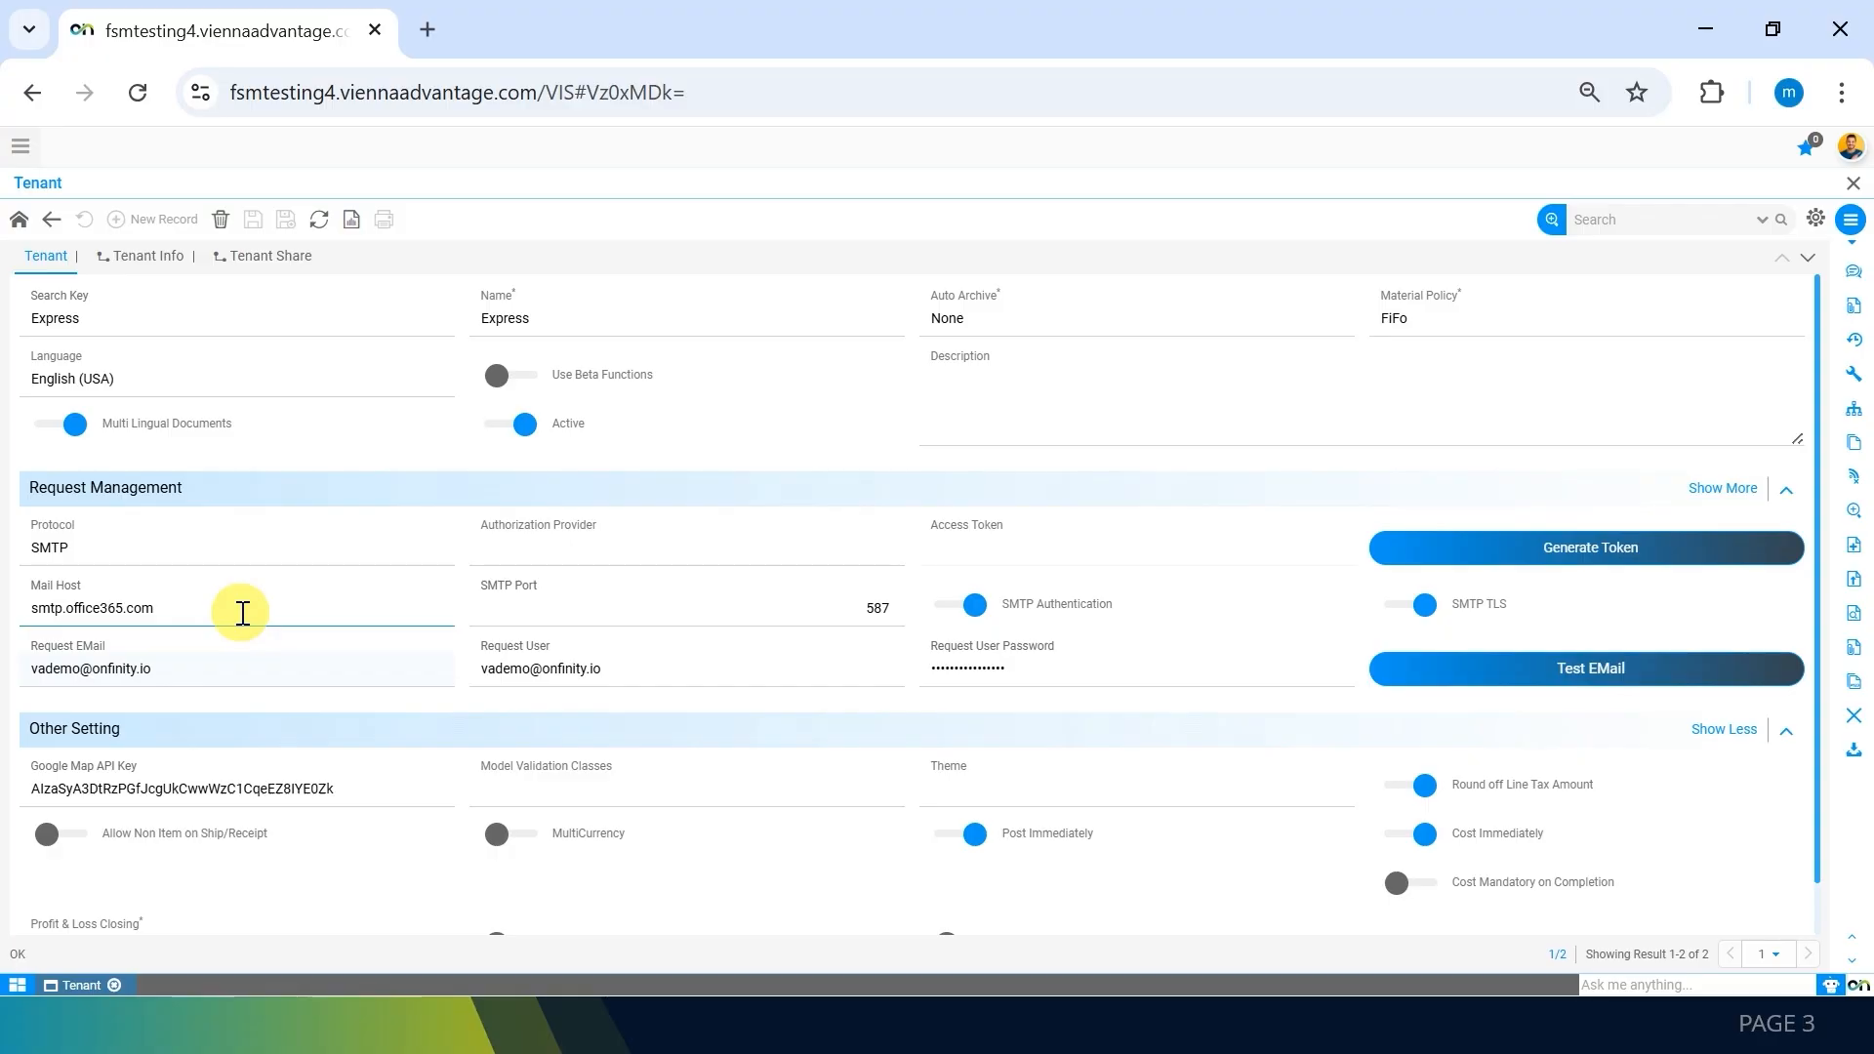
{"action": "left_click", "coordinate": [159, 670]}
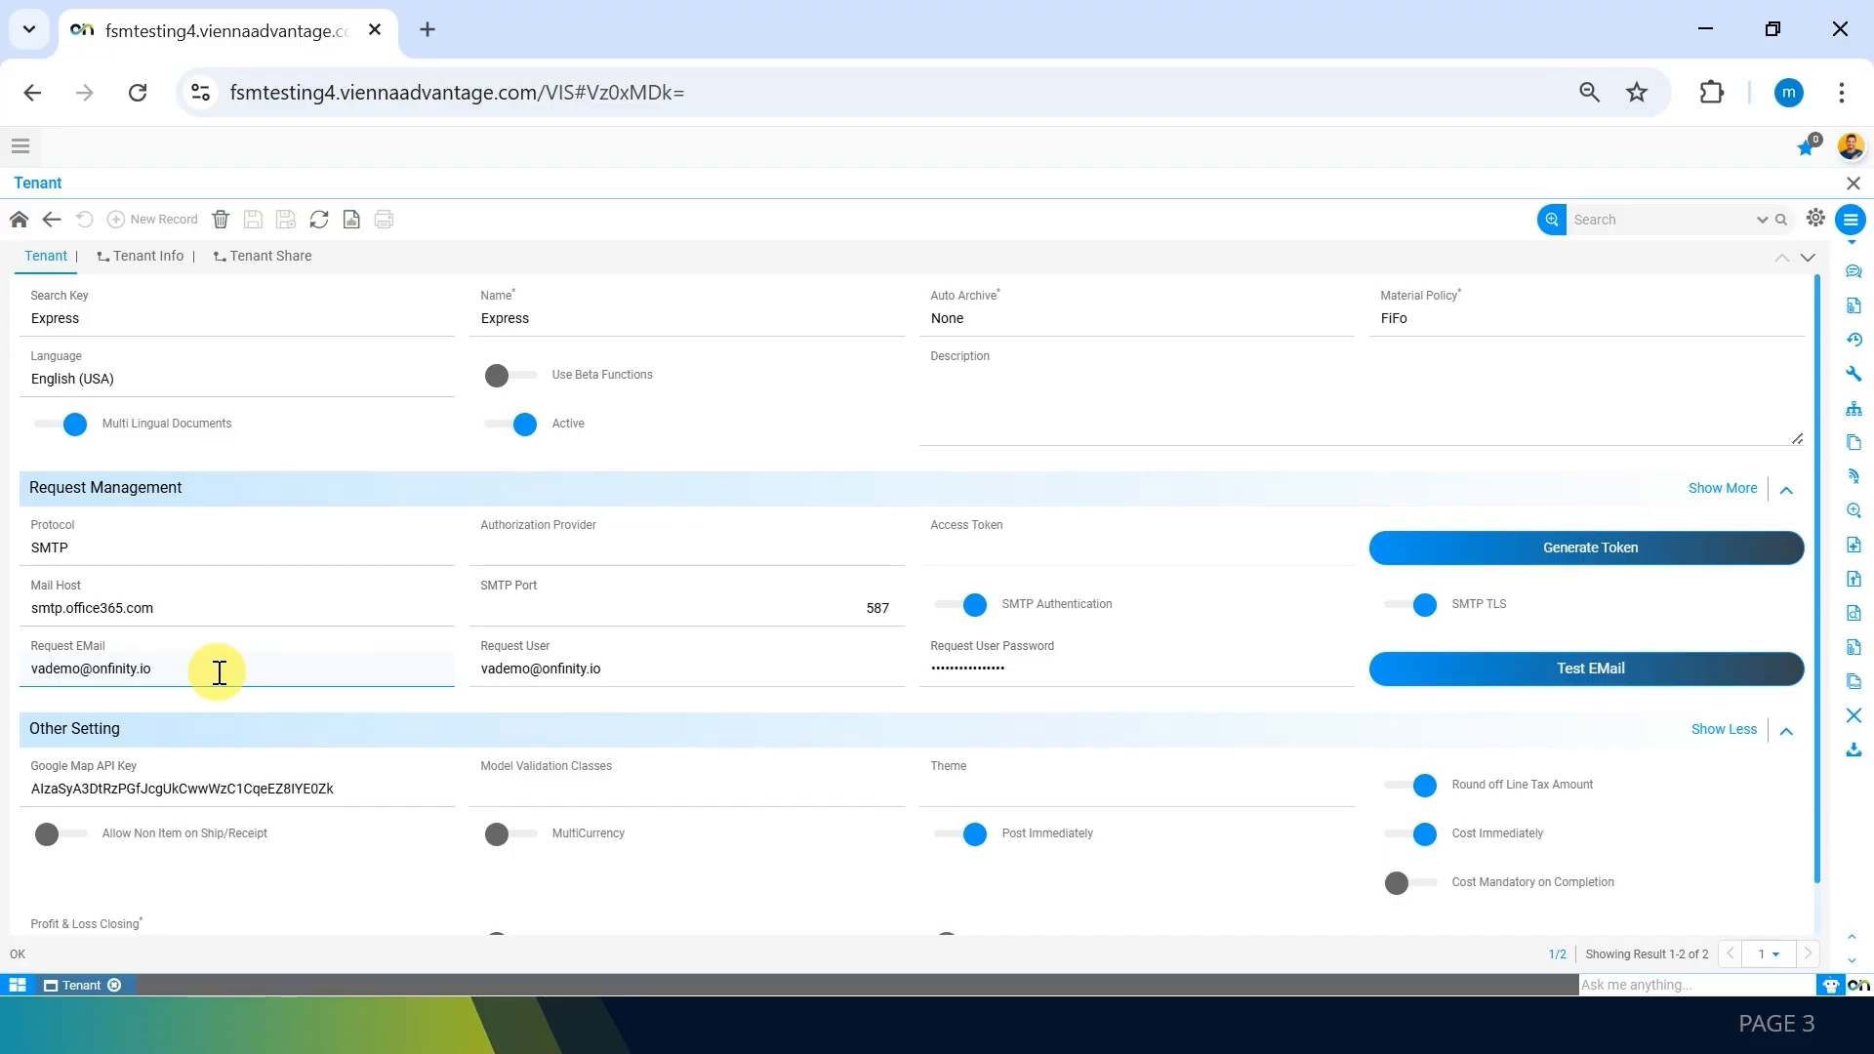
{"action": "left_click", "coordinate": [580, 681]}
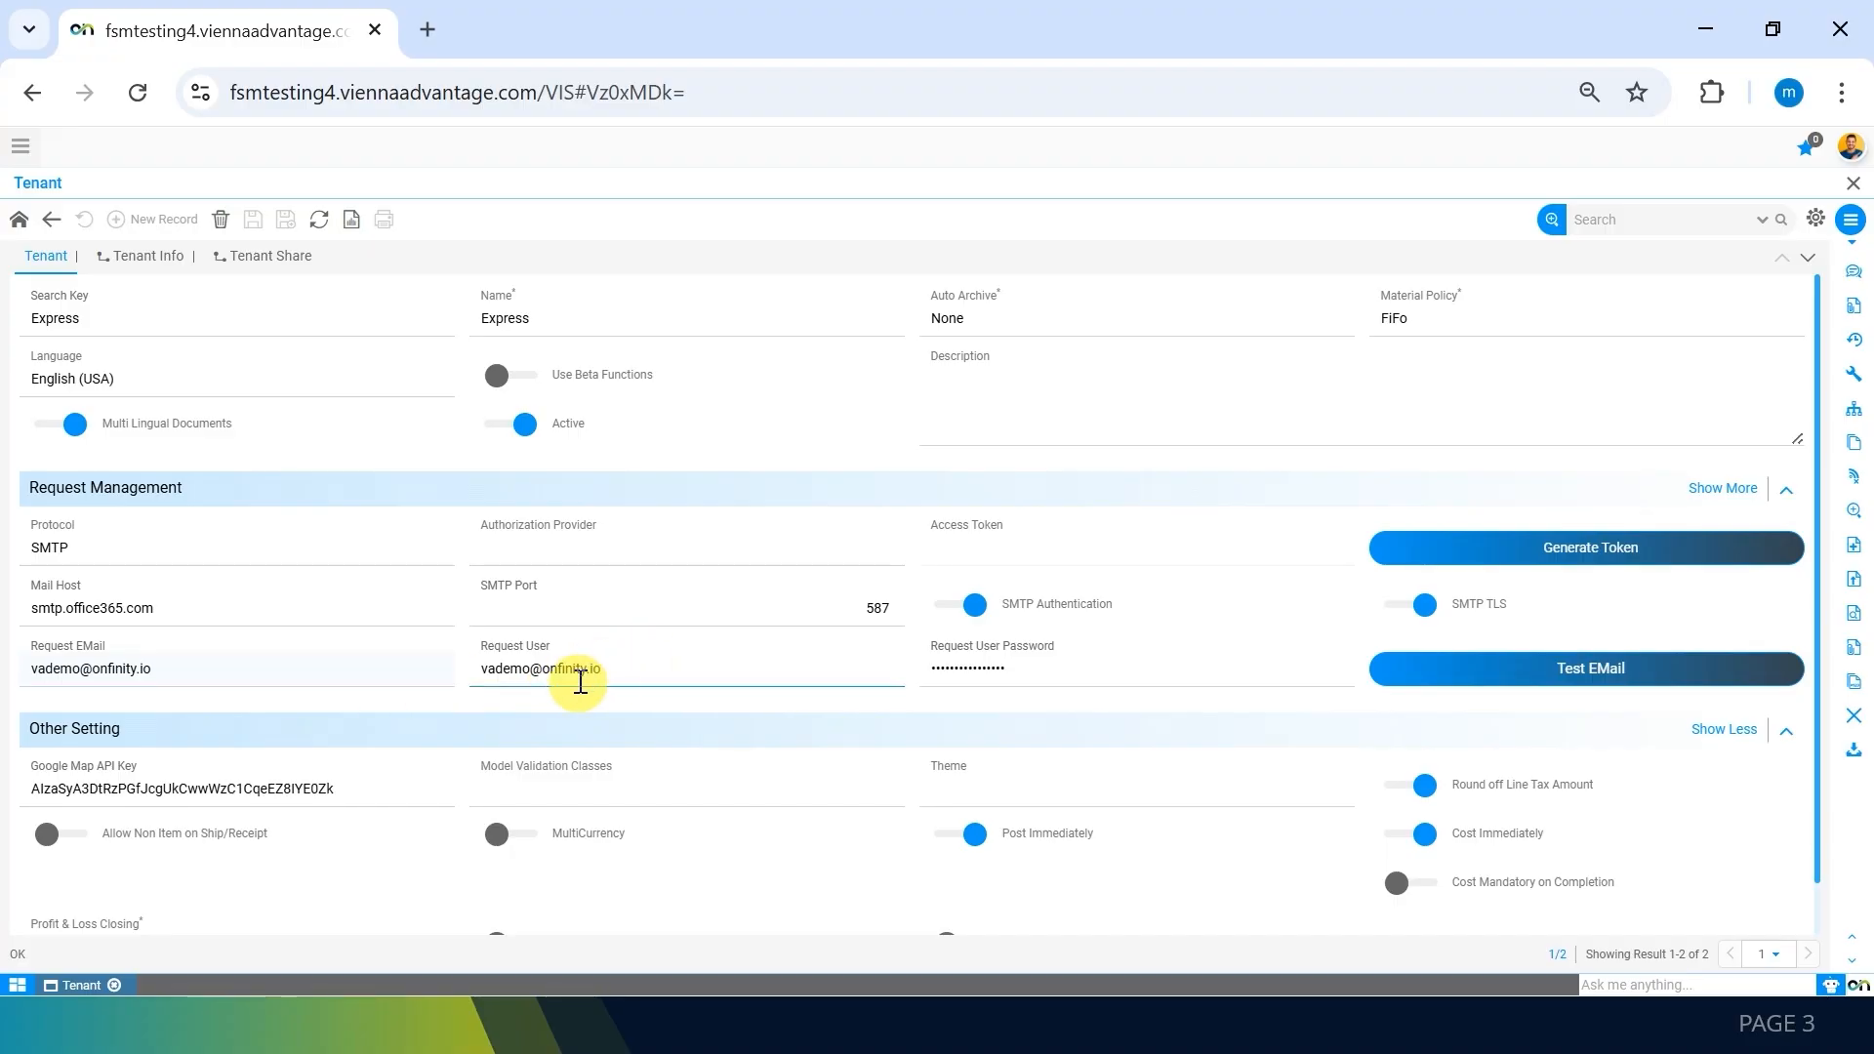
{"action": "left_click", "coordinate": [1092, 682]}
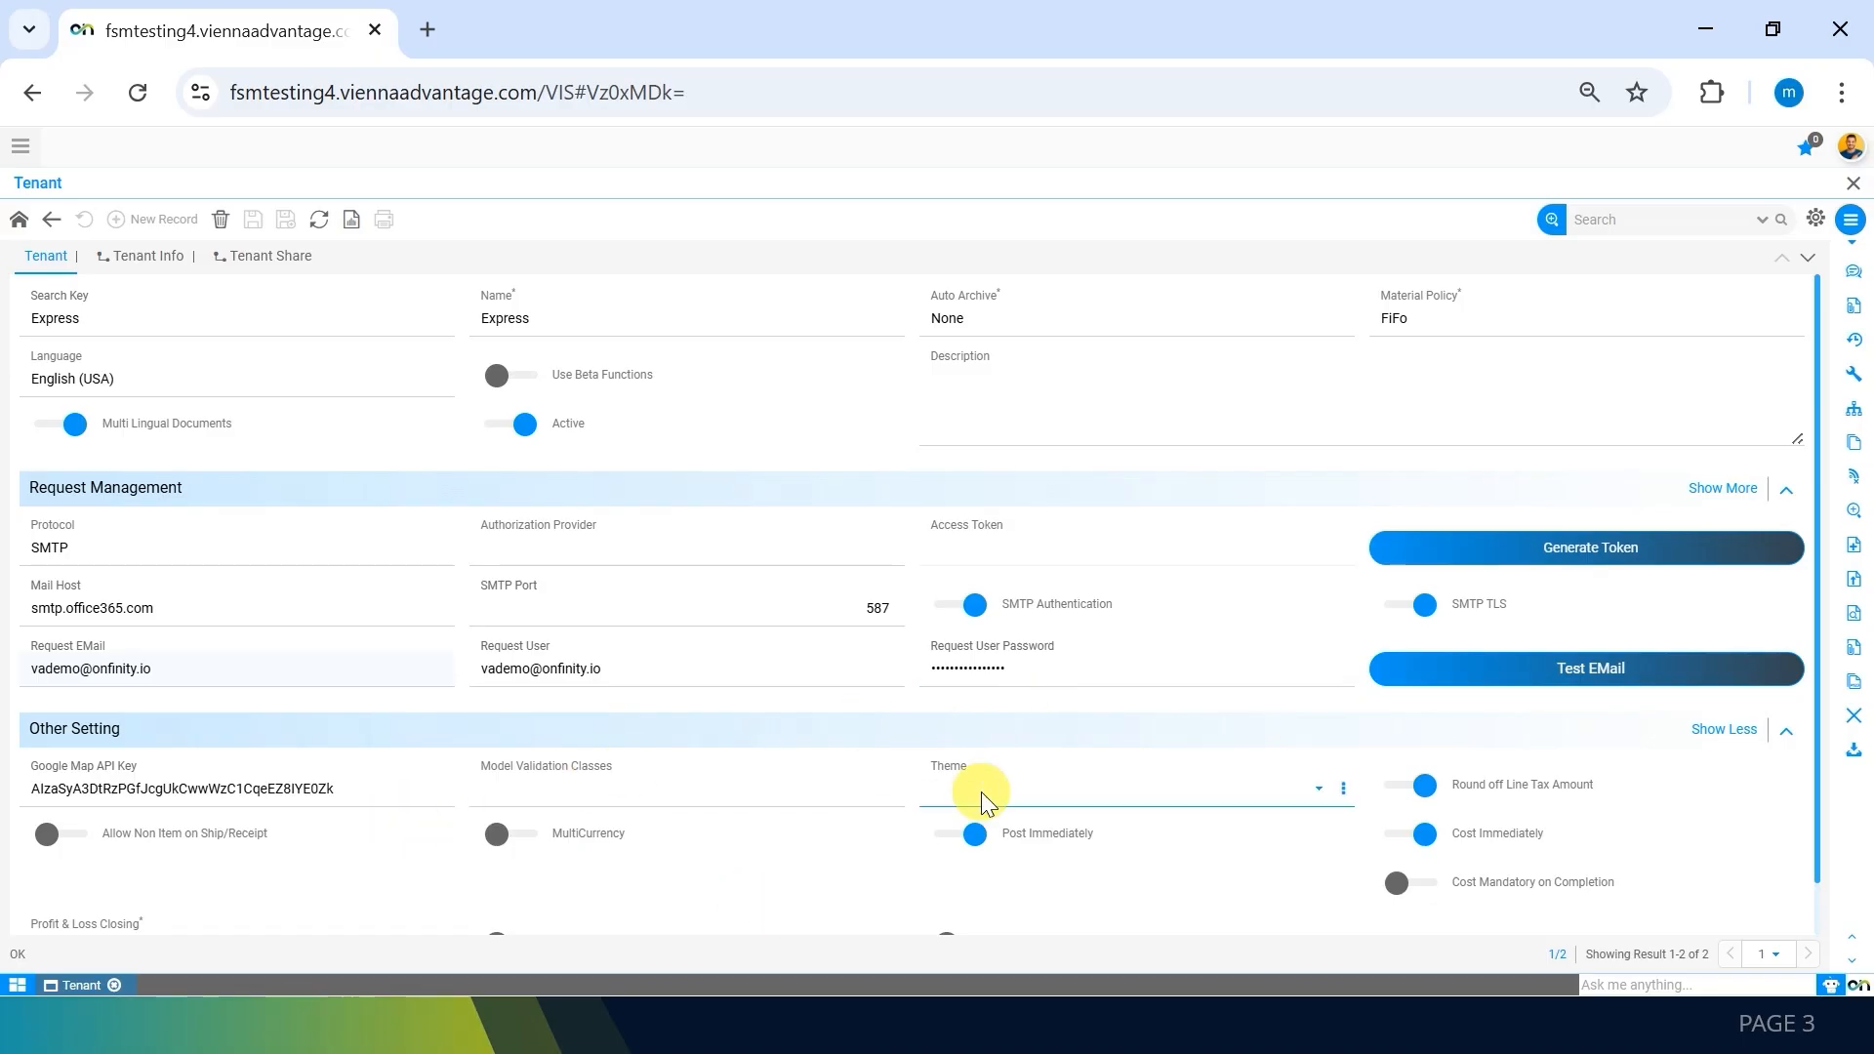
Step: Examine the Google Map API Key field in the tenant's Other Setting section
{"action": "scroll", "coordinate": [981, 792], "scroll_direction": "down", "scroll_amount": 1}
{"action": "scroll", "coordinate": [886, 777], "scroll_direction": "up", "scroll_amount": 1}
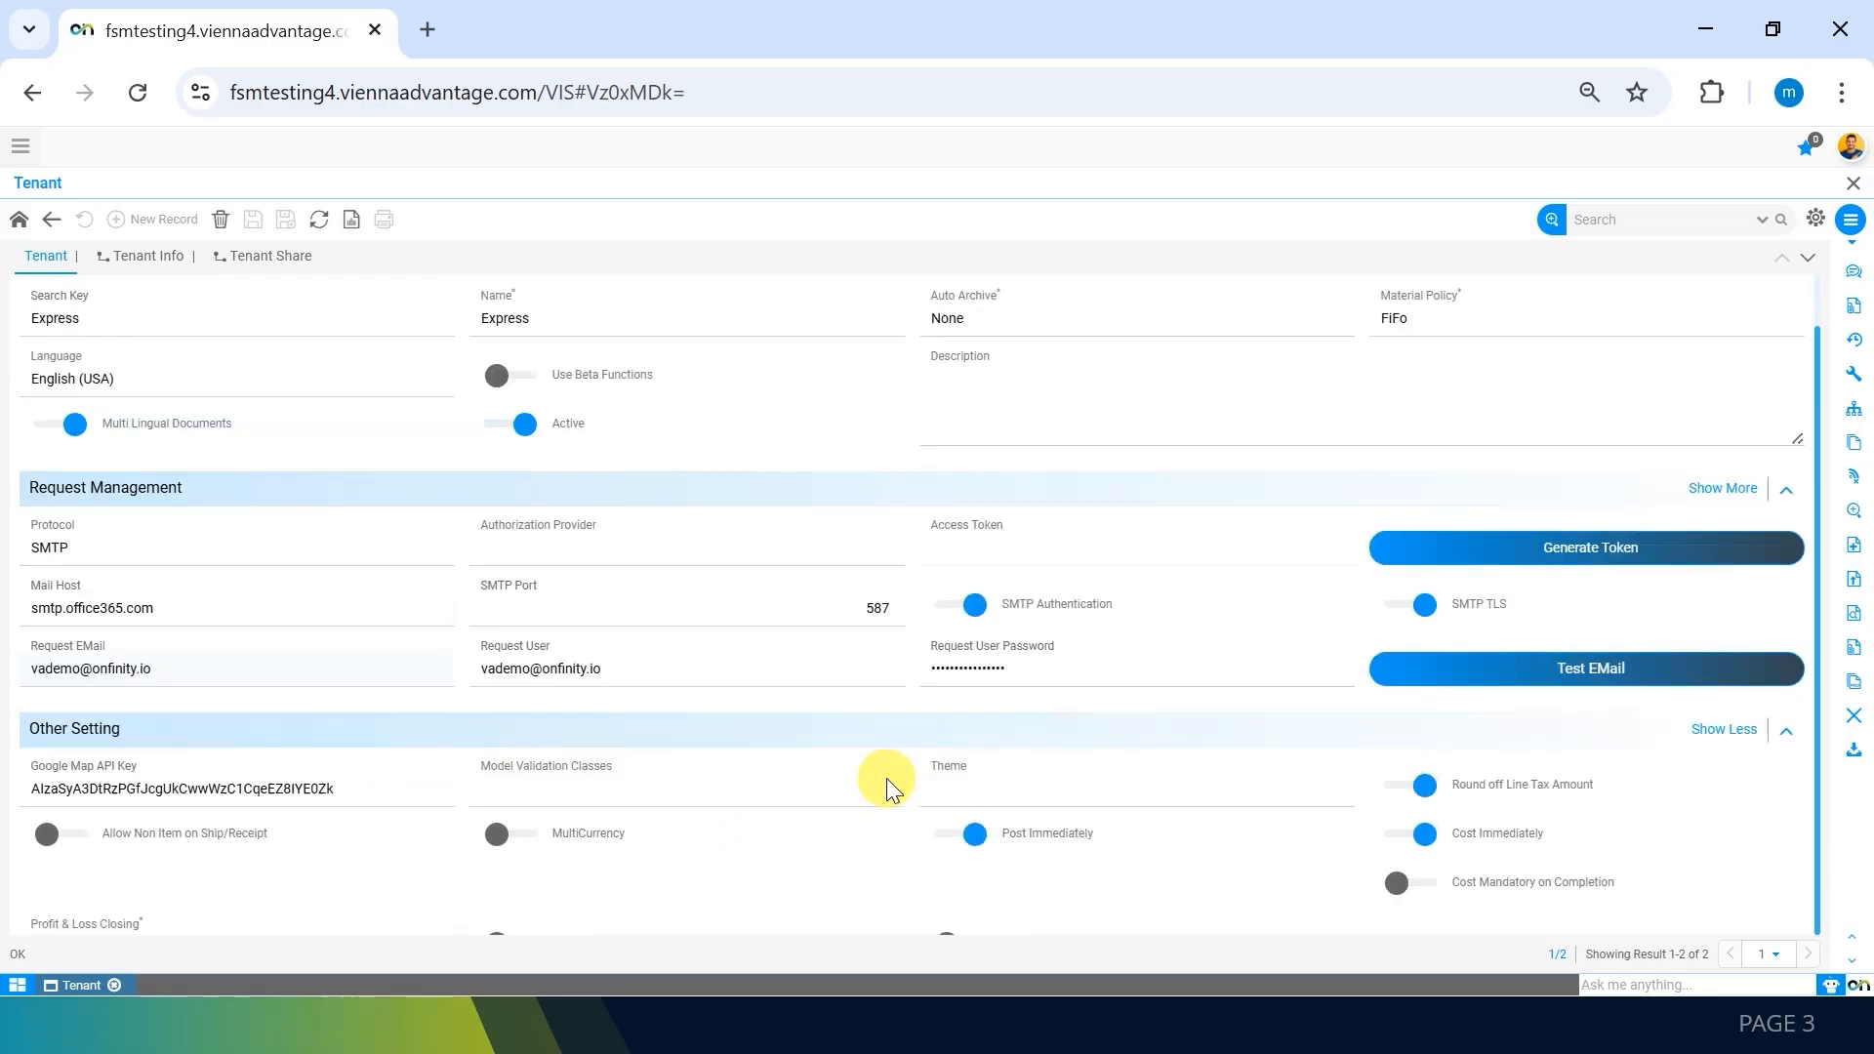
{"action": "scroll", "coordinate": [886, 777], "scroll_direction": "down", "scroll_amount": 1}
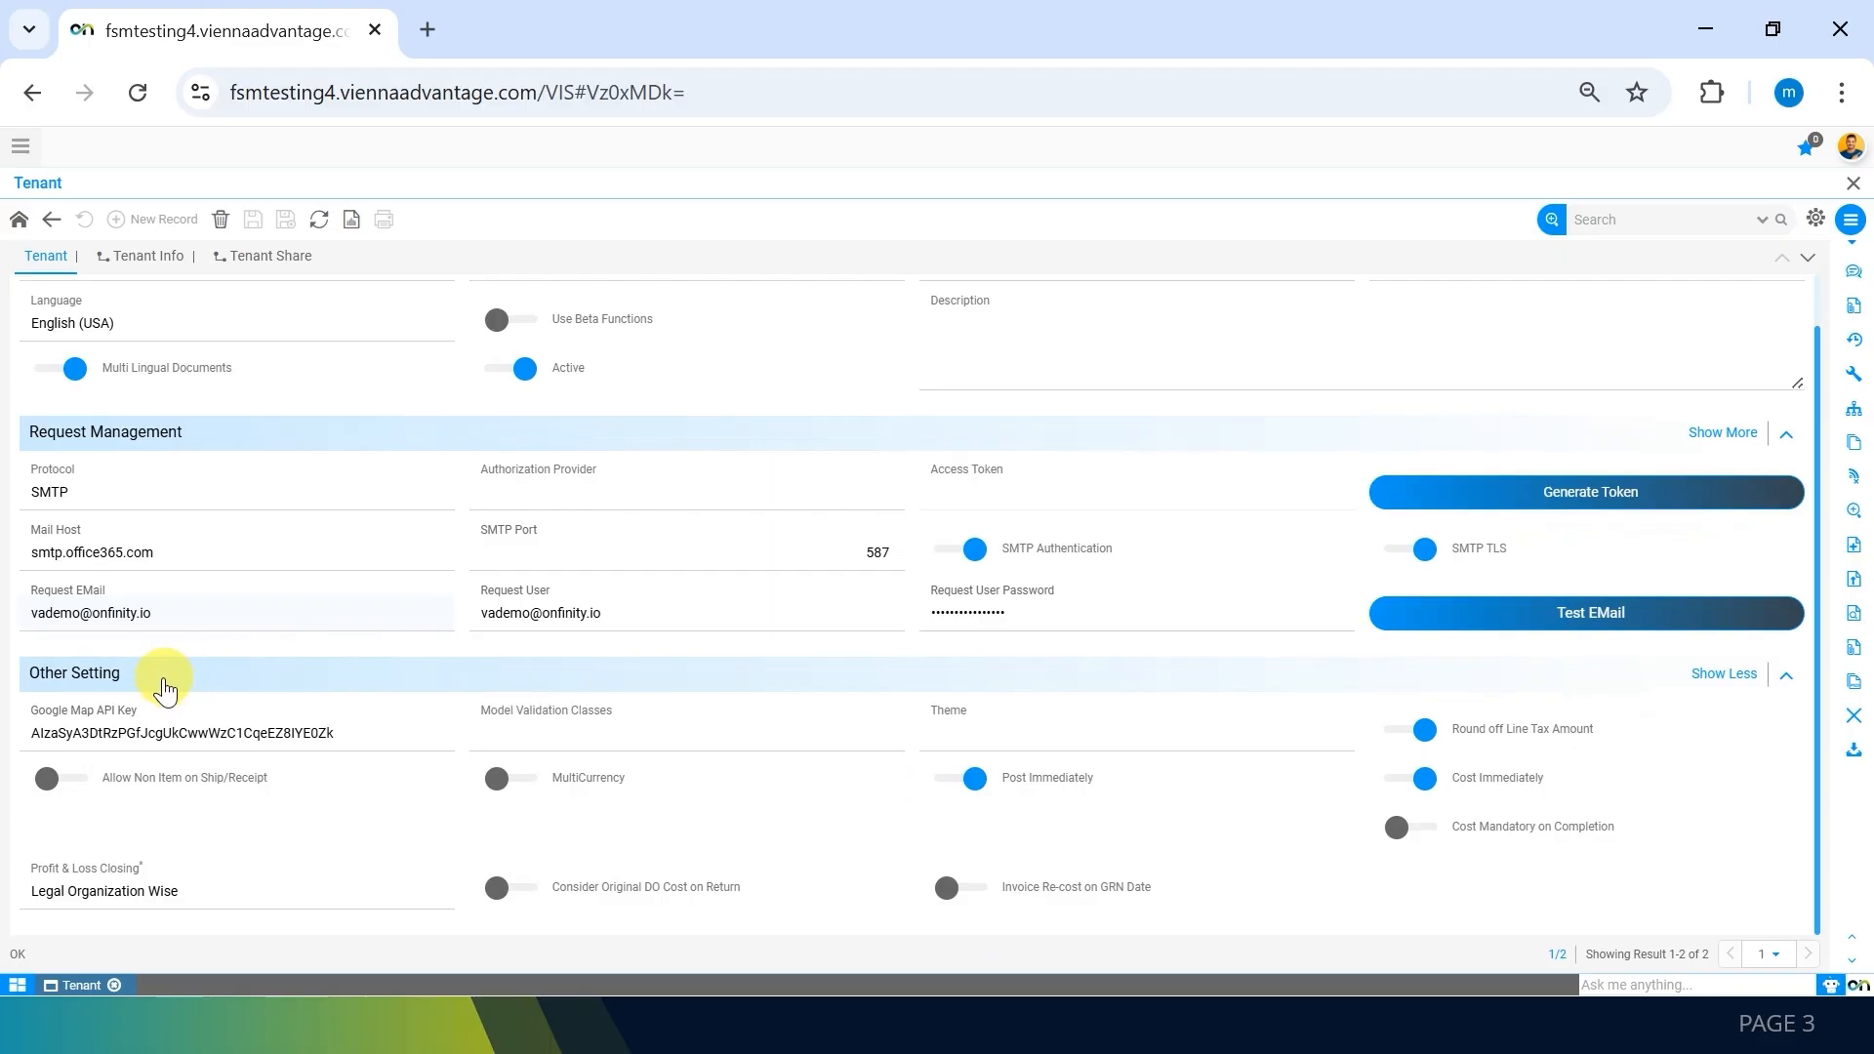
{"action": "left_click", "coordinate": [39, 734]}
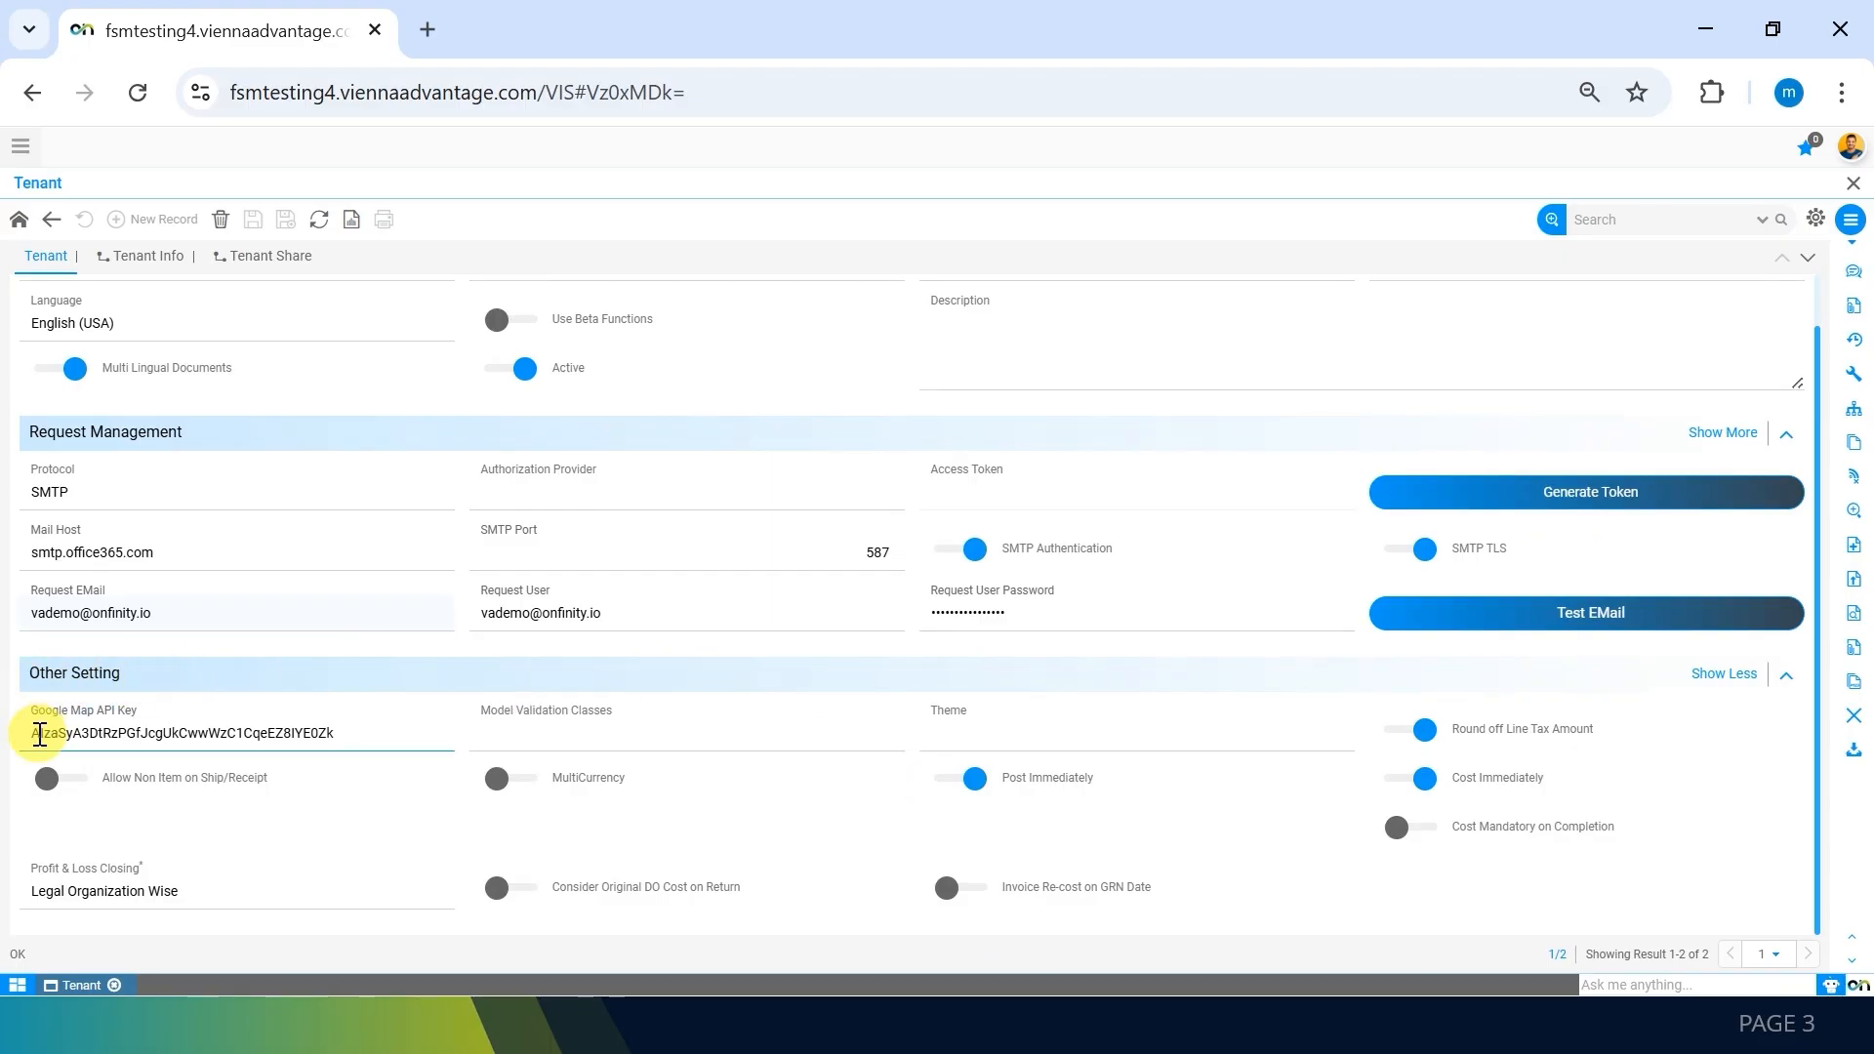
{"action": "left_click_drag", "start_coordinate": [39, 734], "coordinate": [3, 709]}
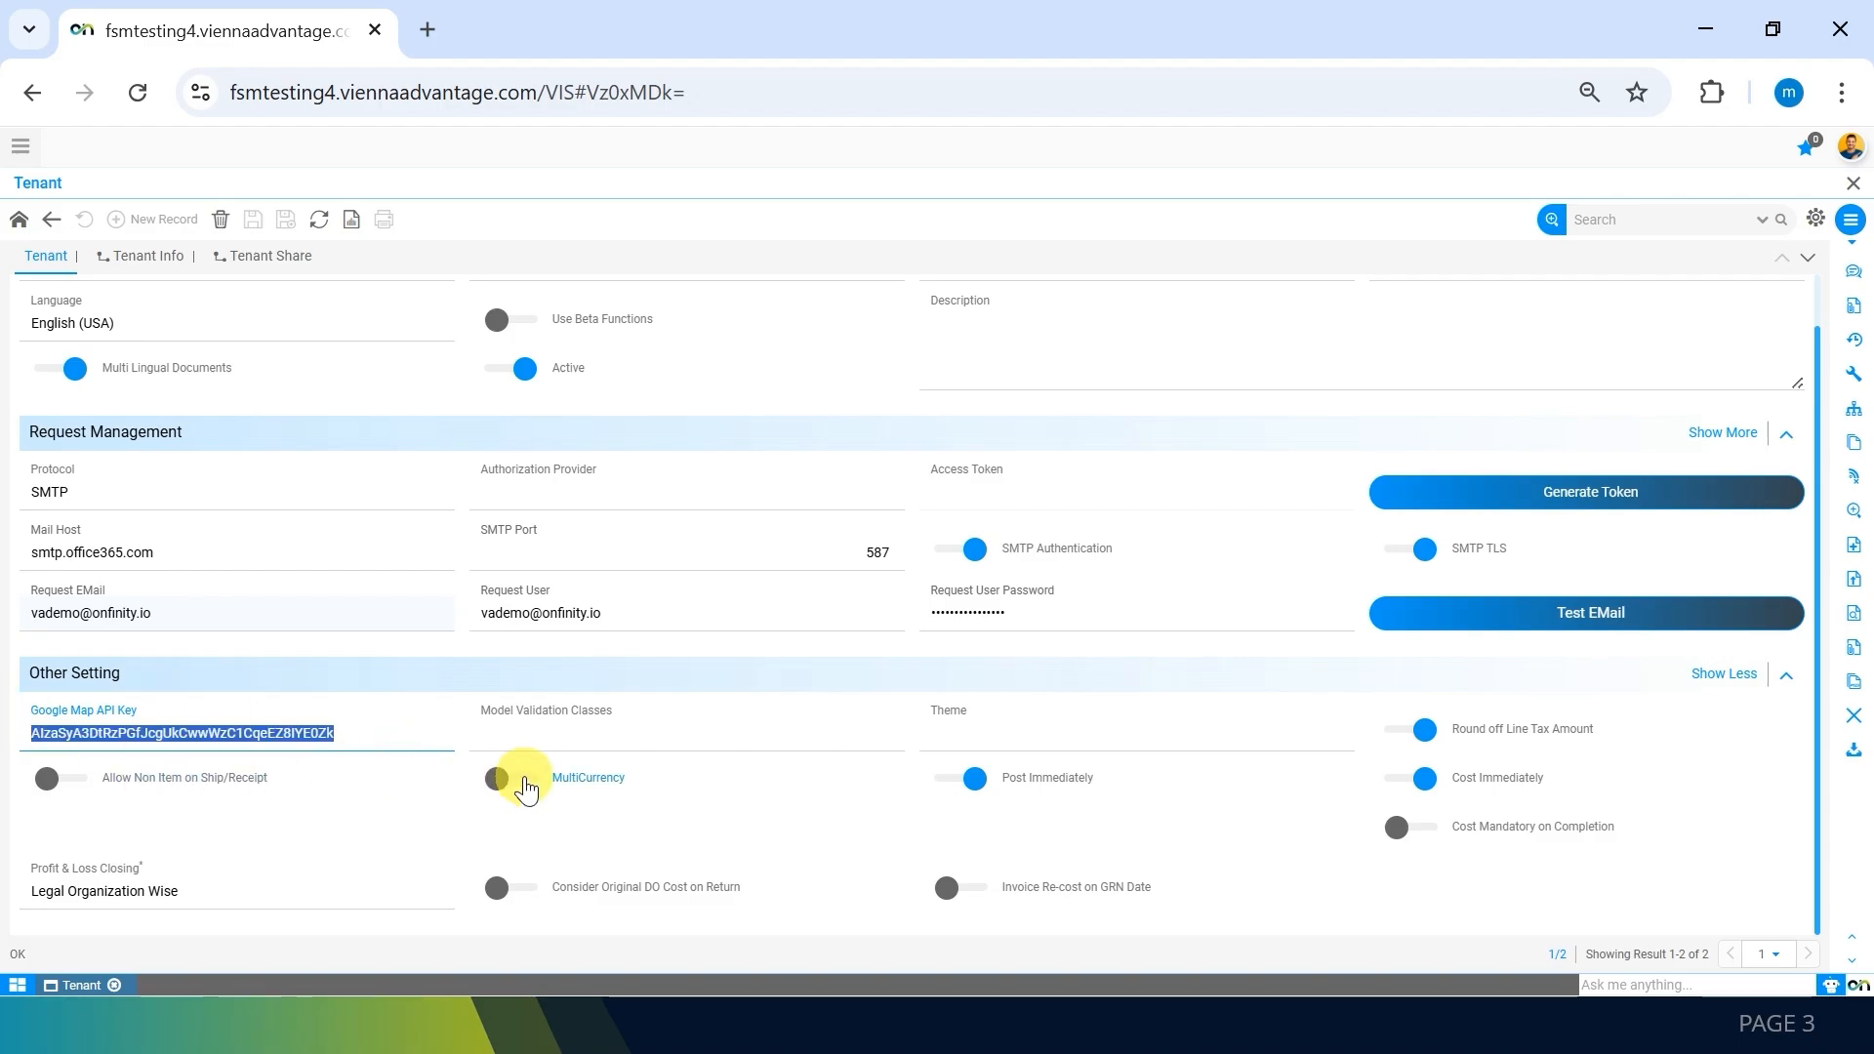
{"action": "left_click", "coordinate": [388, 725]}
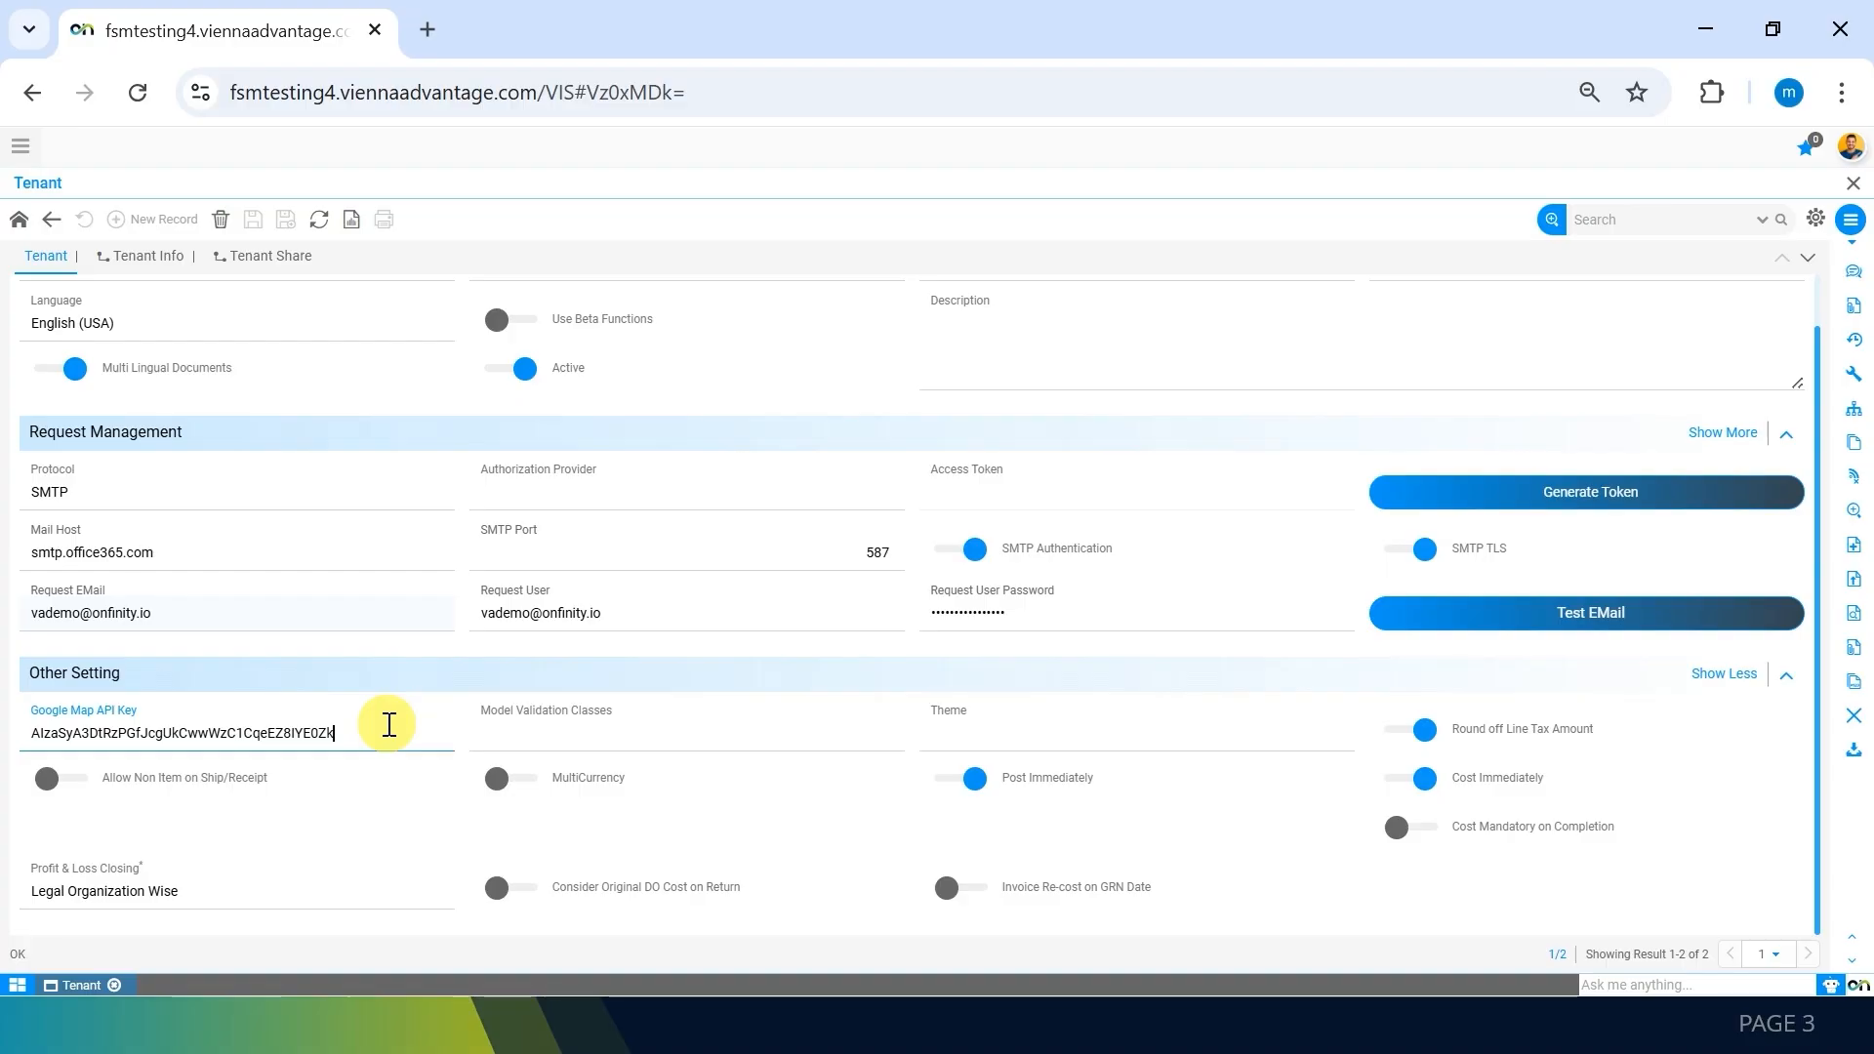
{"action": "scroll", "coordinate": [389, 725], "scroll_direction": "up", "scroll_amount": 1}
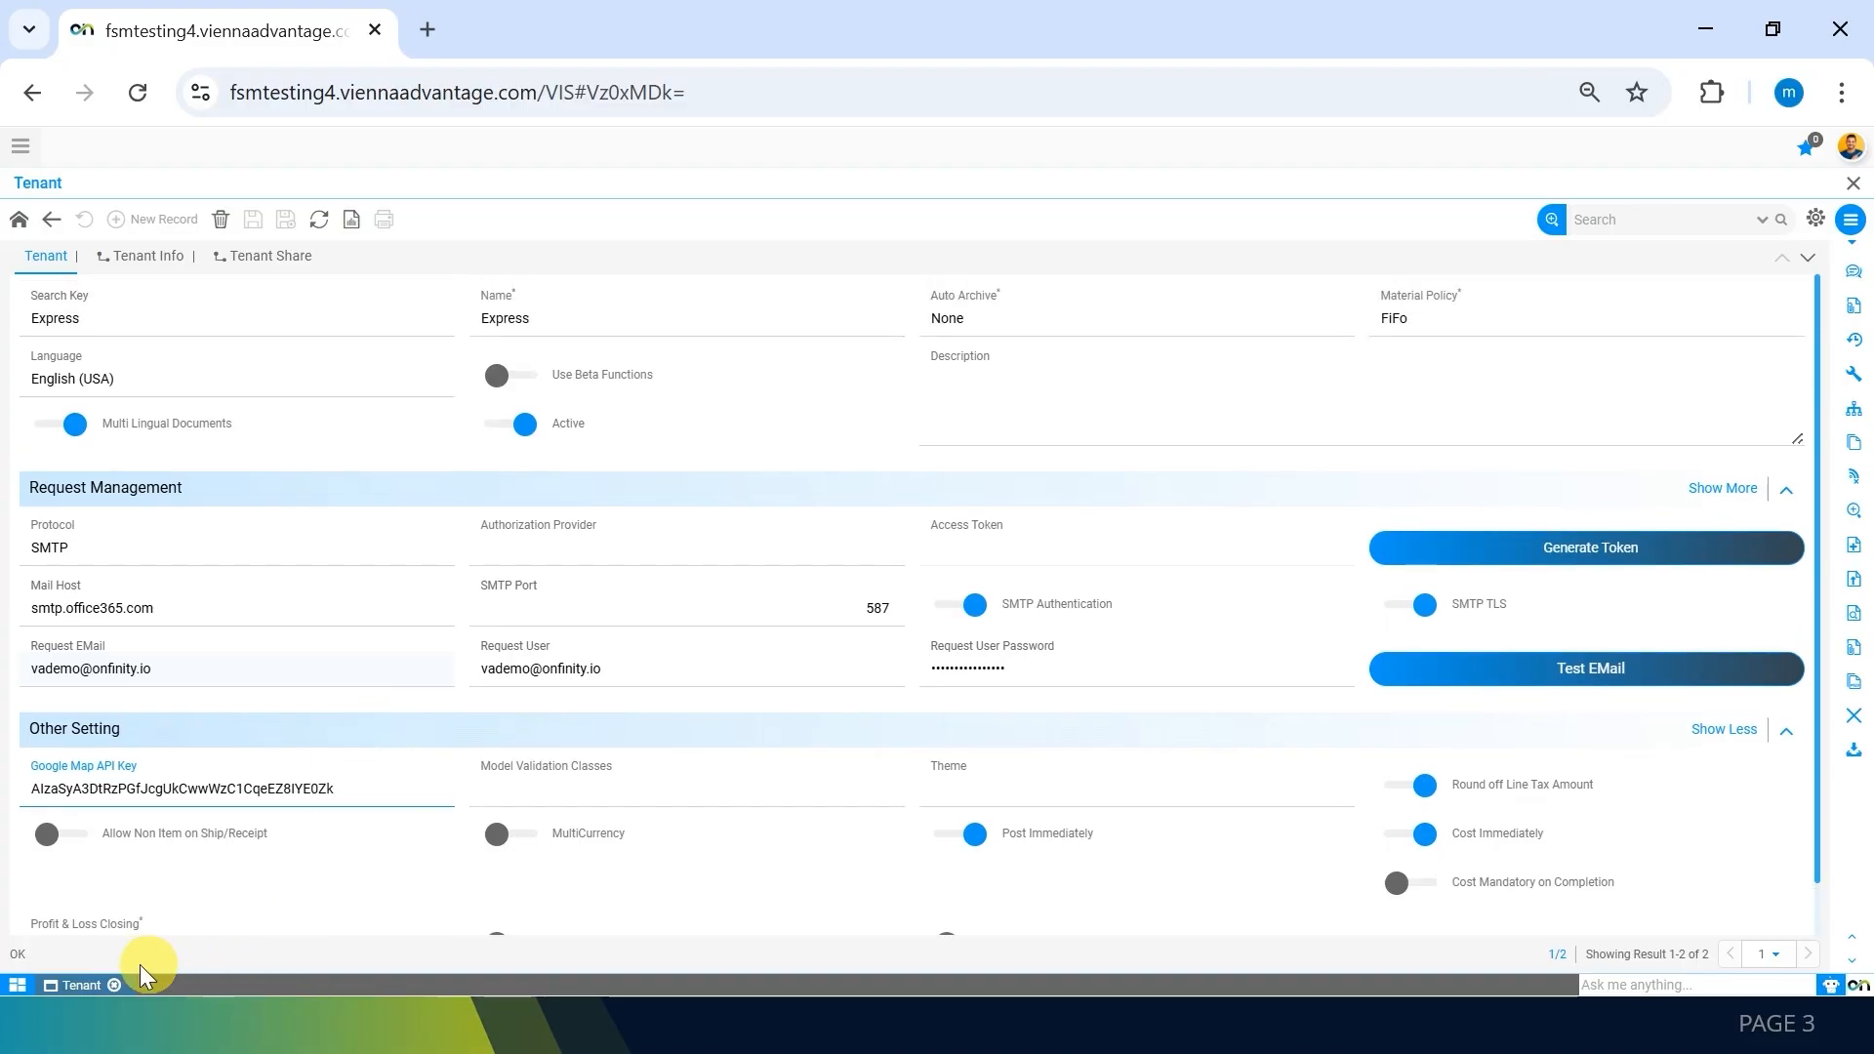
Step: Close the Tenant window and open the Organization window
{"action": "left_click", "coordinate": [113, 985]}
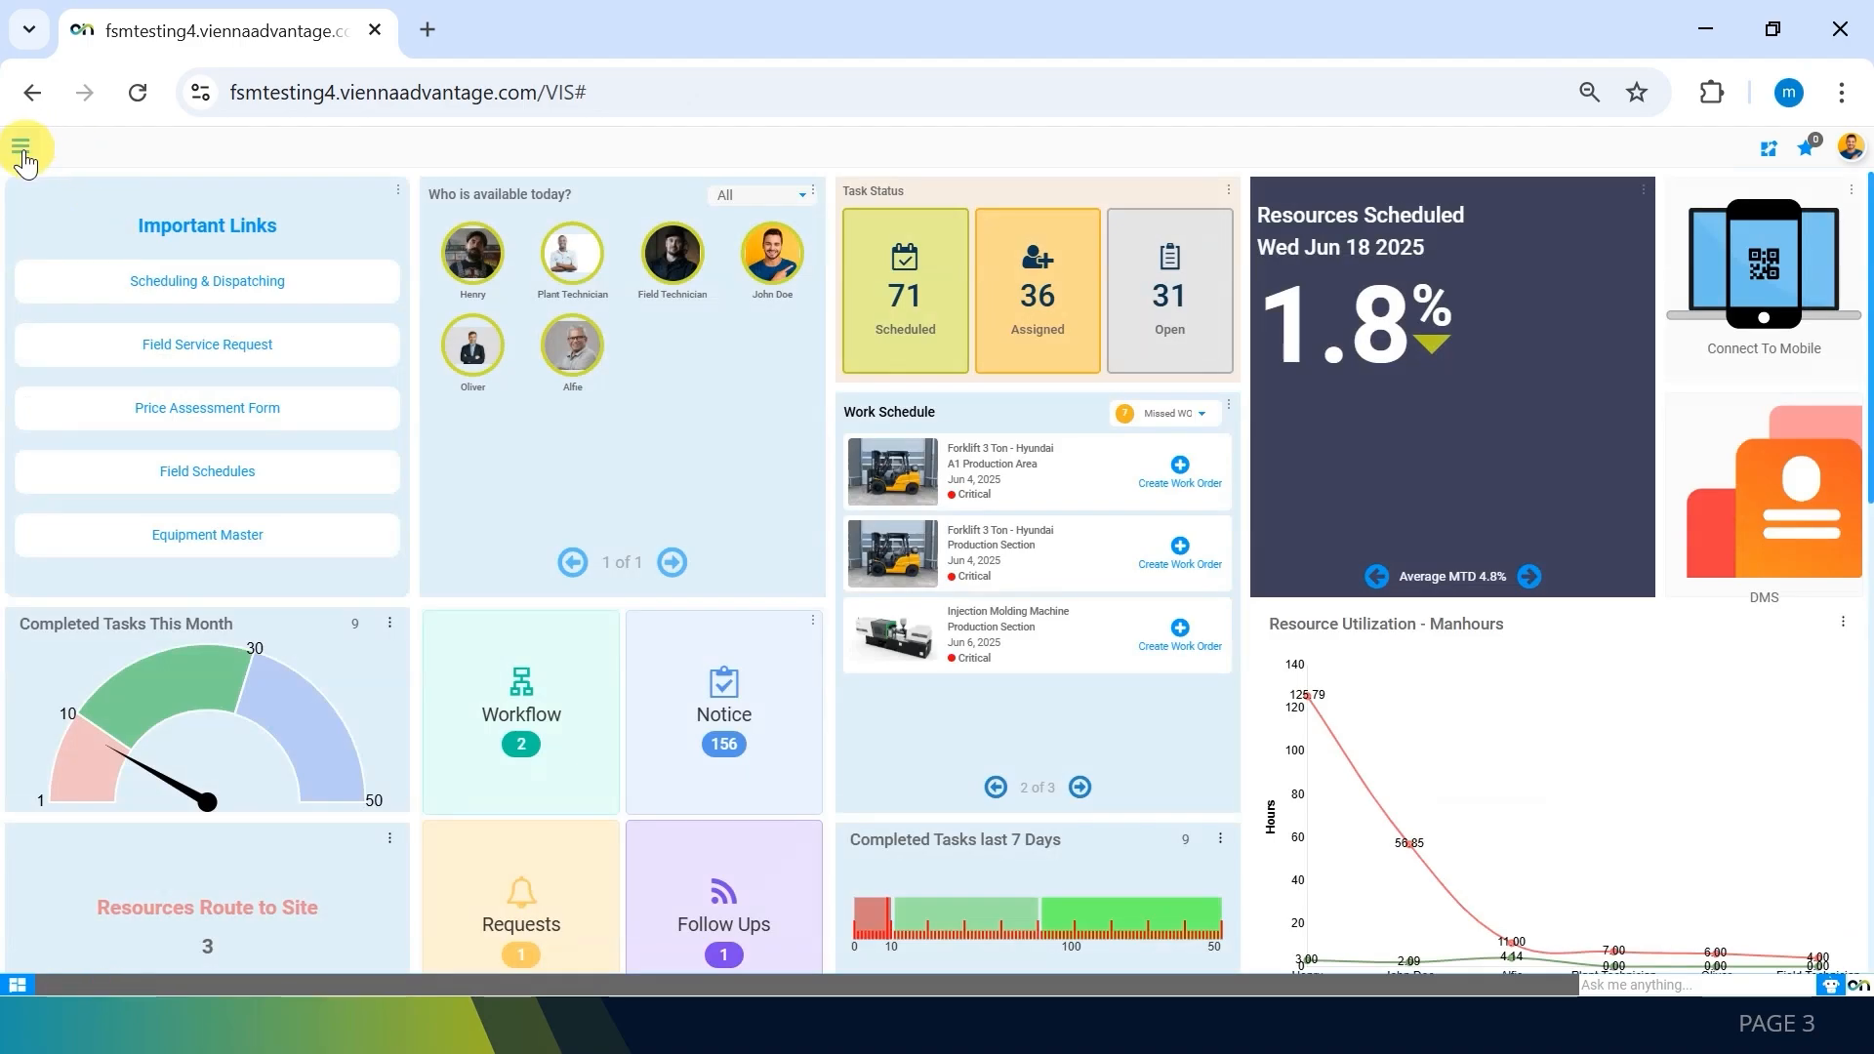
{"action": "left_click", "coordinate": [21, 148]}
{"action": "type", "text": "organiza"}
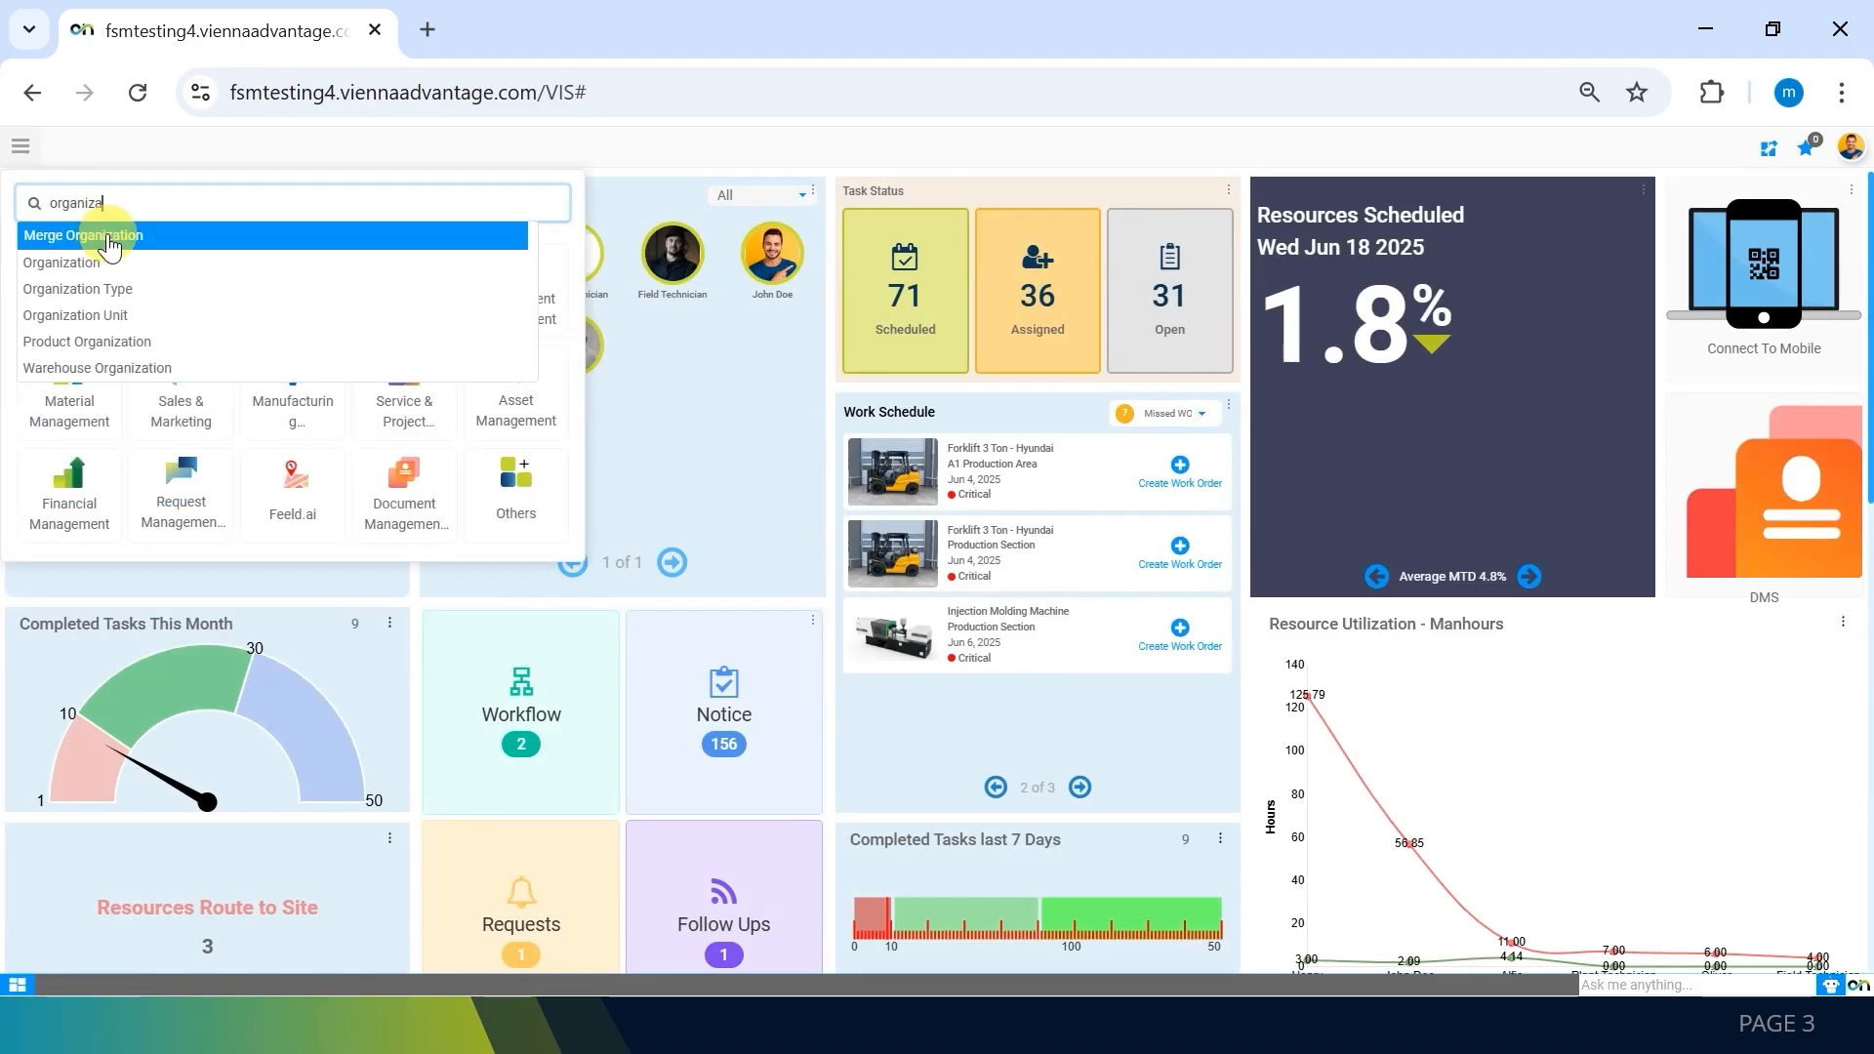
{"action": "left_click", "coordinate": [97, 260]}
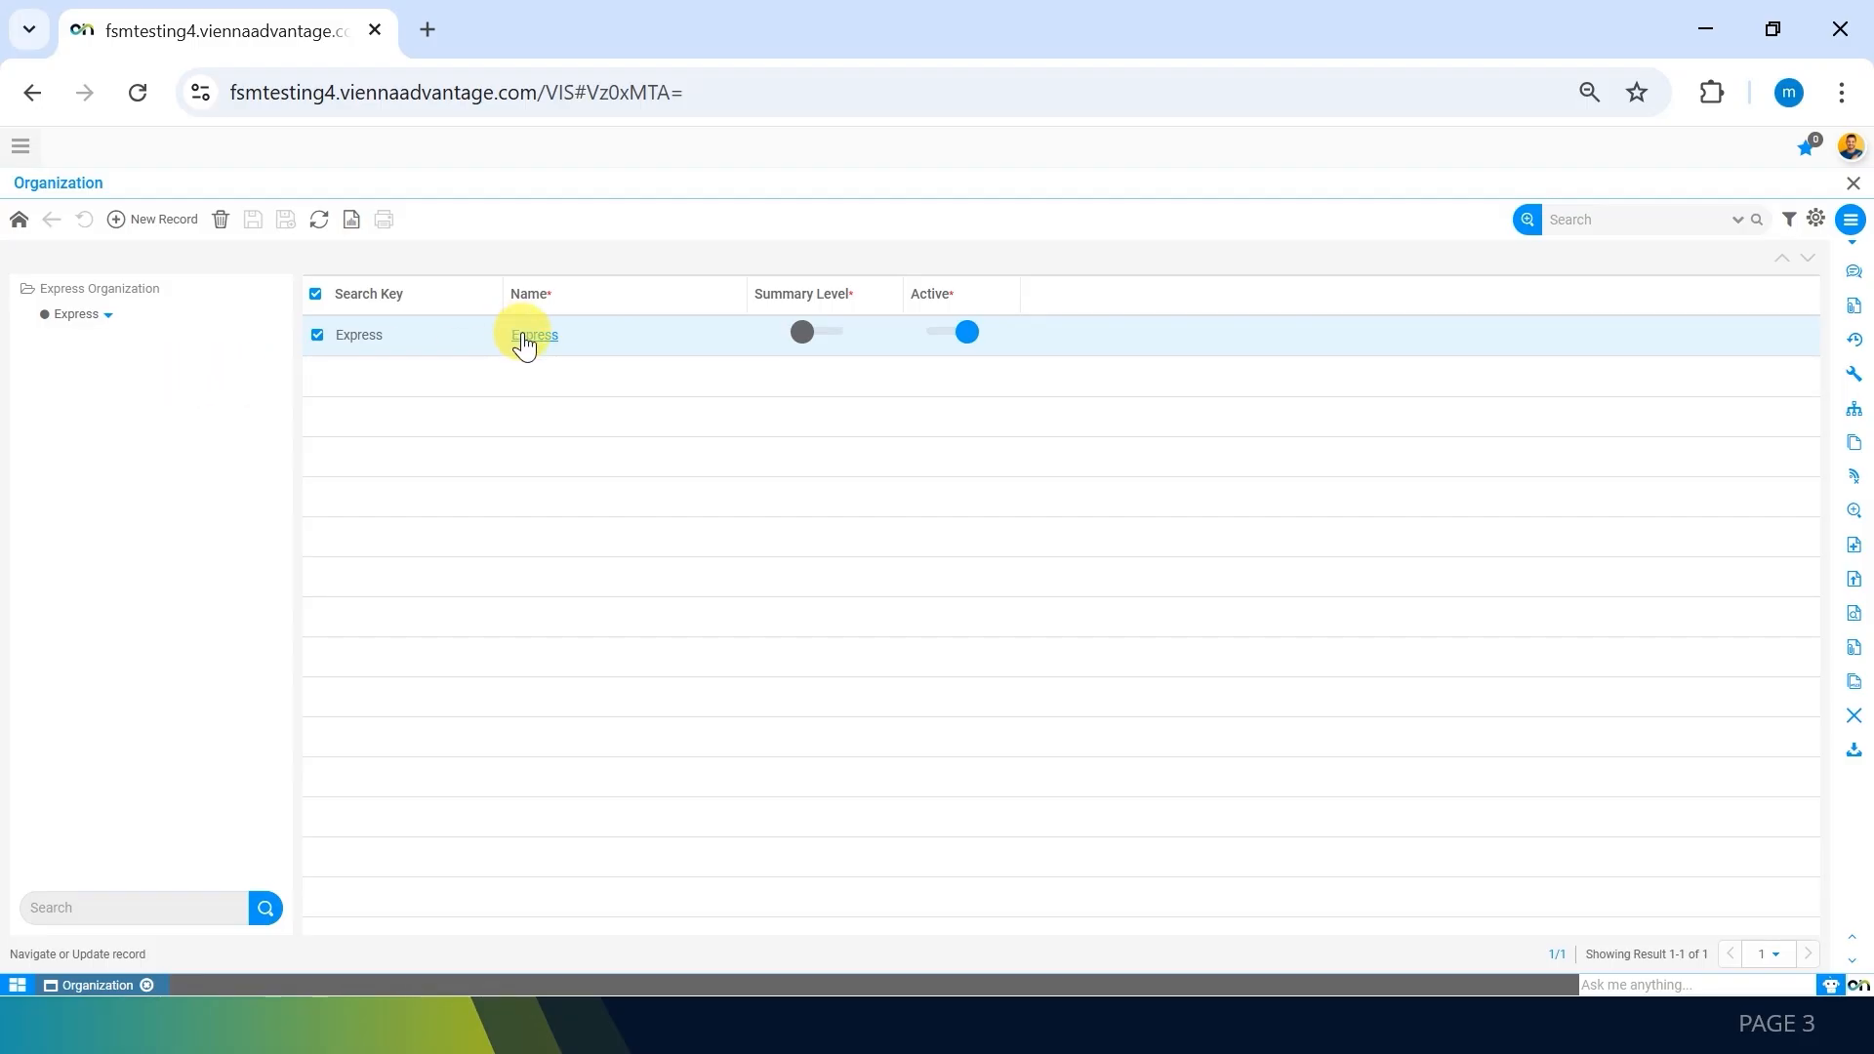
Step: Open the Express organization record and go to its name field
{"action": "left_click", "coordinate": [20, 145]}
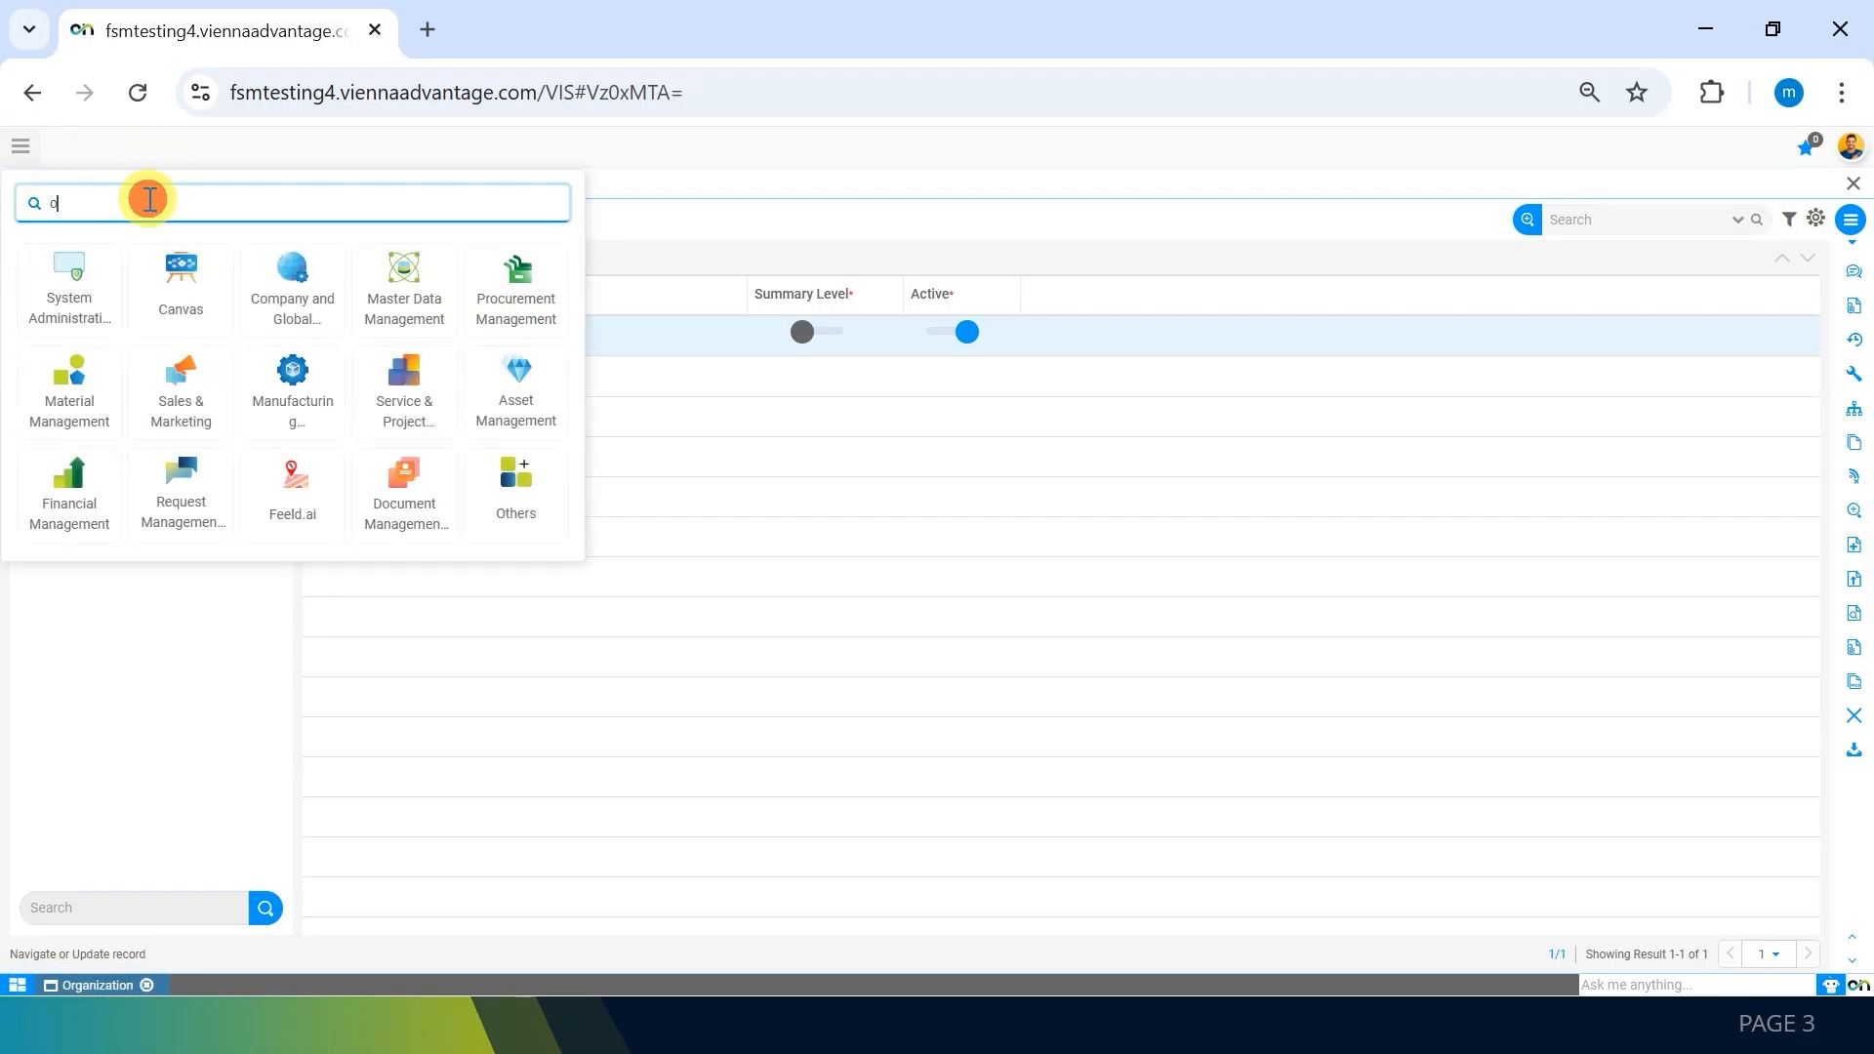
{"action": "left_click", "coordinate": [528, 337]}
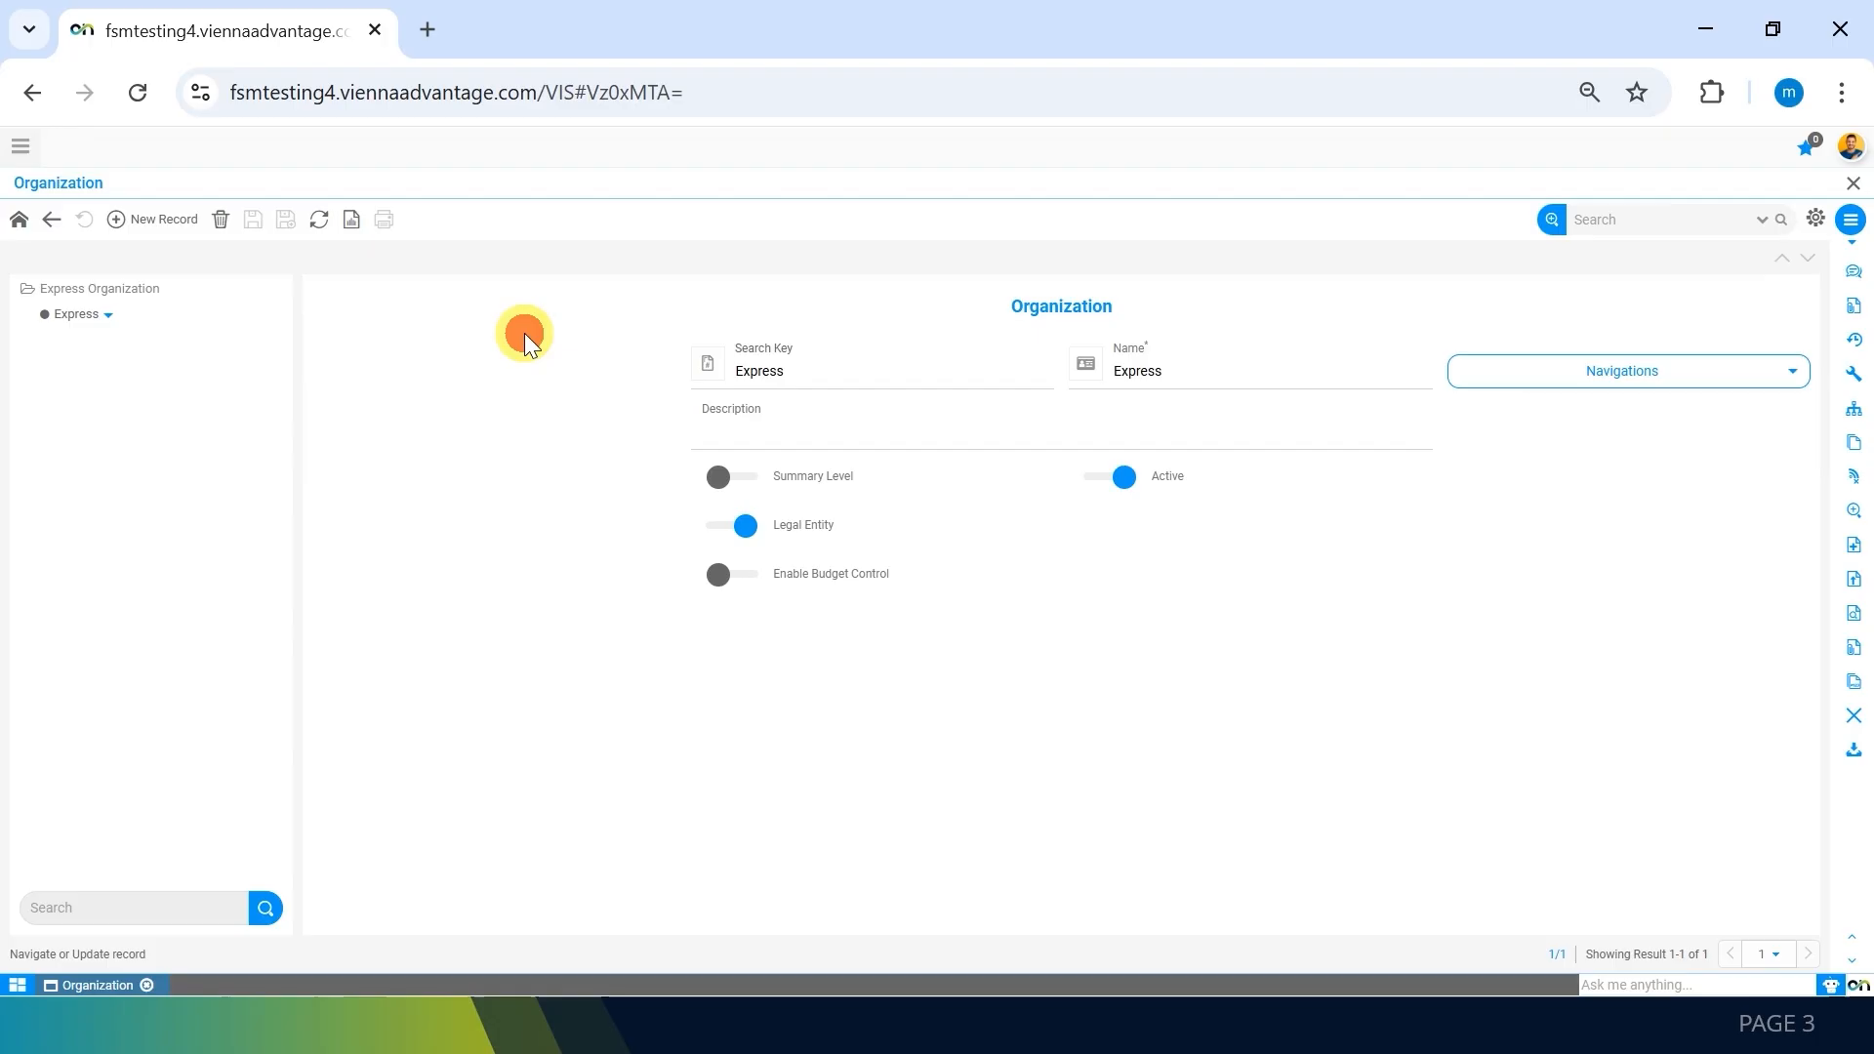
{"action": "left_click", "coordinate": [1206, 369]}
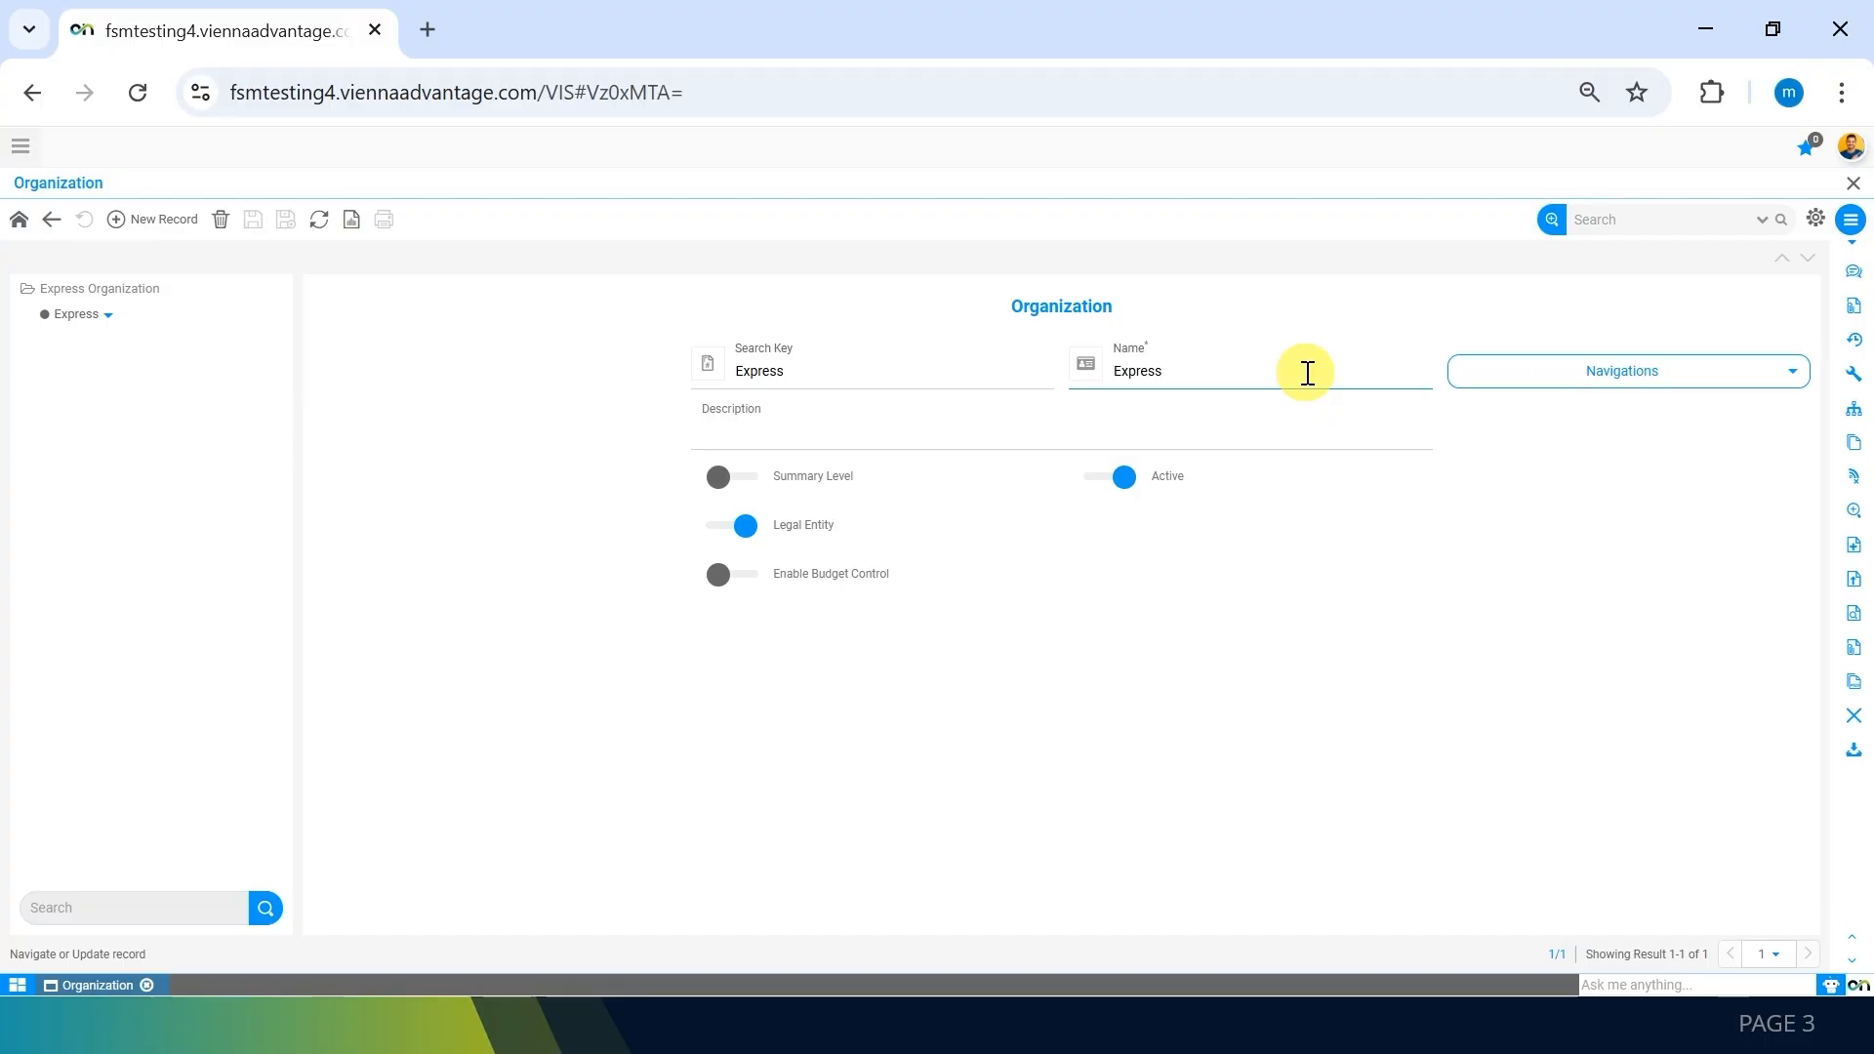
Step: Find and open the Tenant window alongside Organization, and open the Express tenant record
{"action": "type", "text": "ena"}
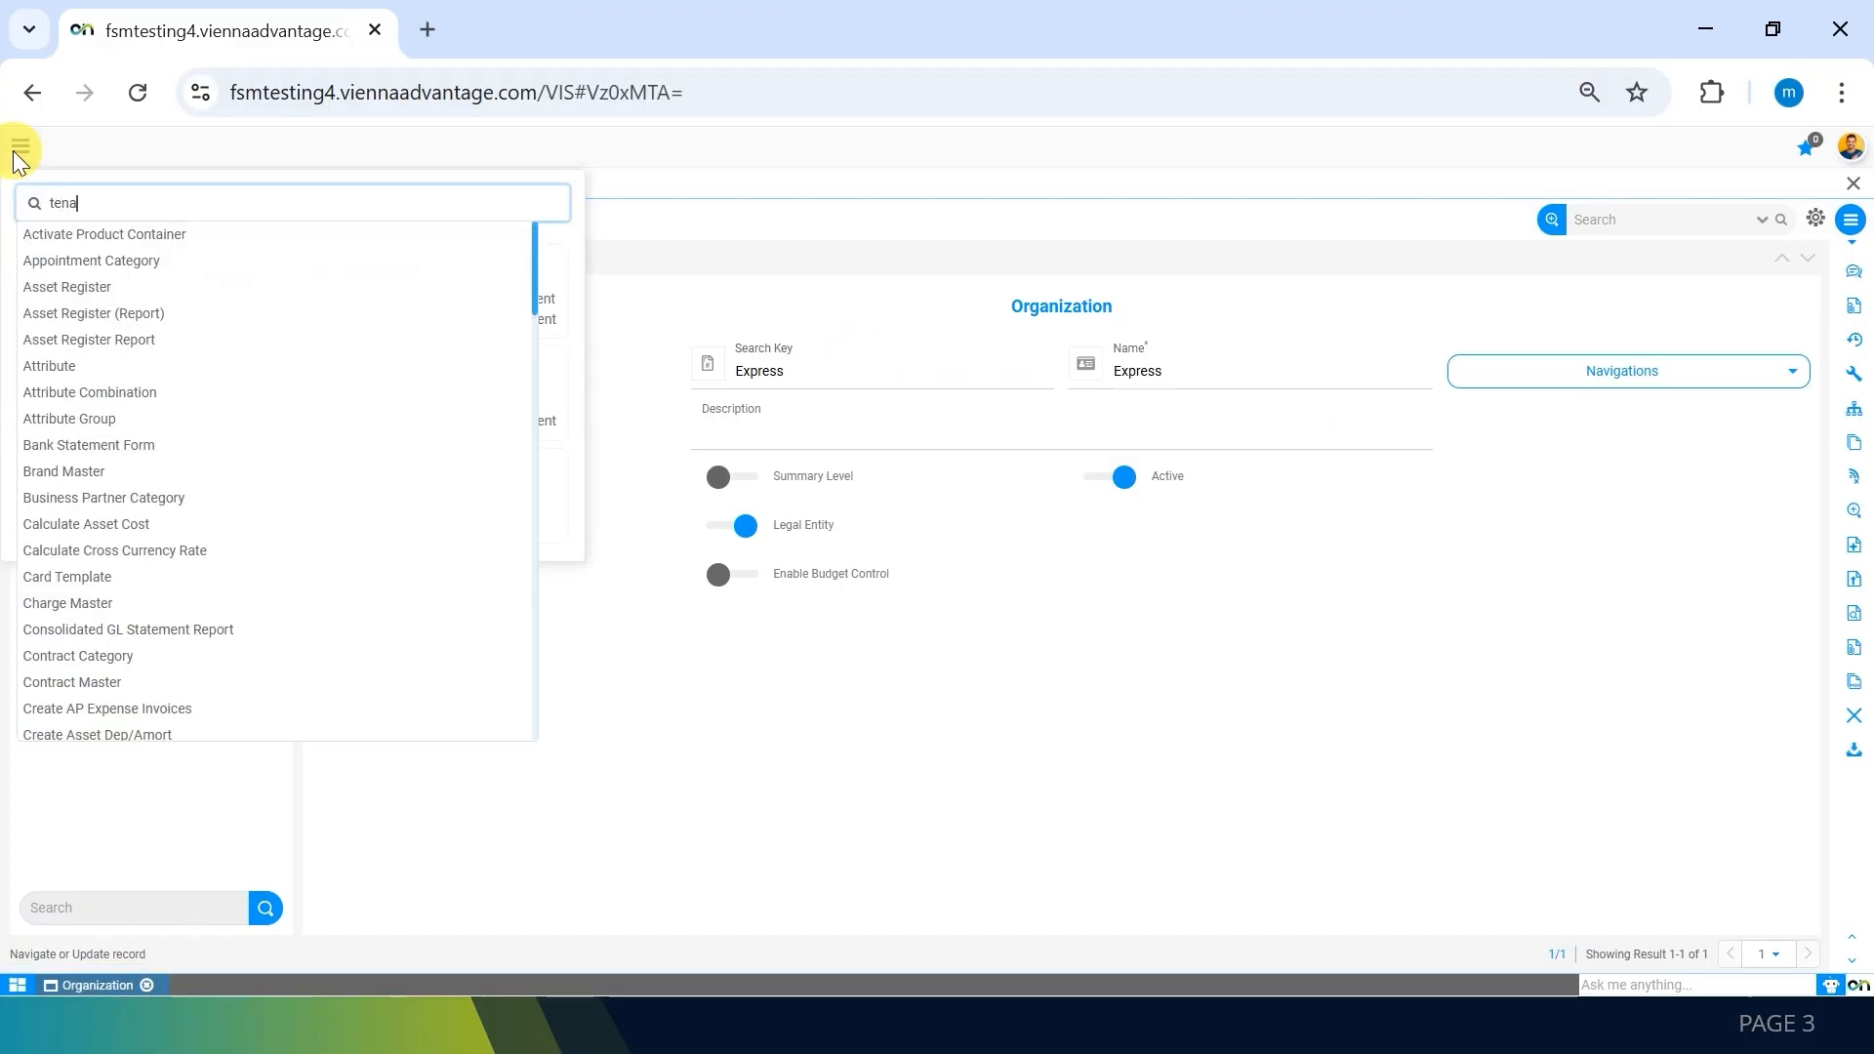
{"action": "key", "text": "Up"}
{"action": "key", "text": "Up"}
{"action": "key", "text": "Up"}
{"action": "key", "text": "Return"}
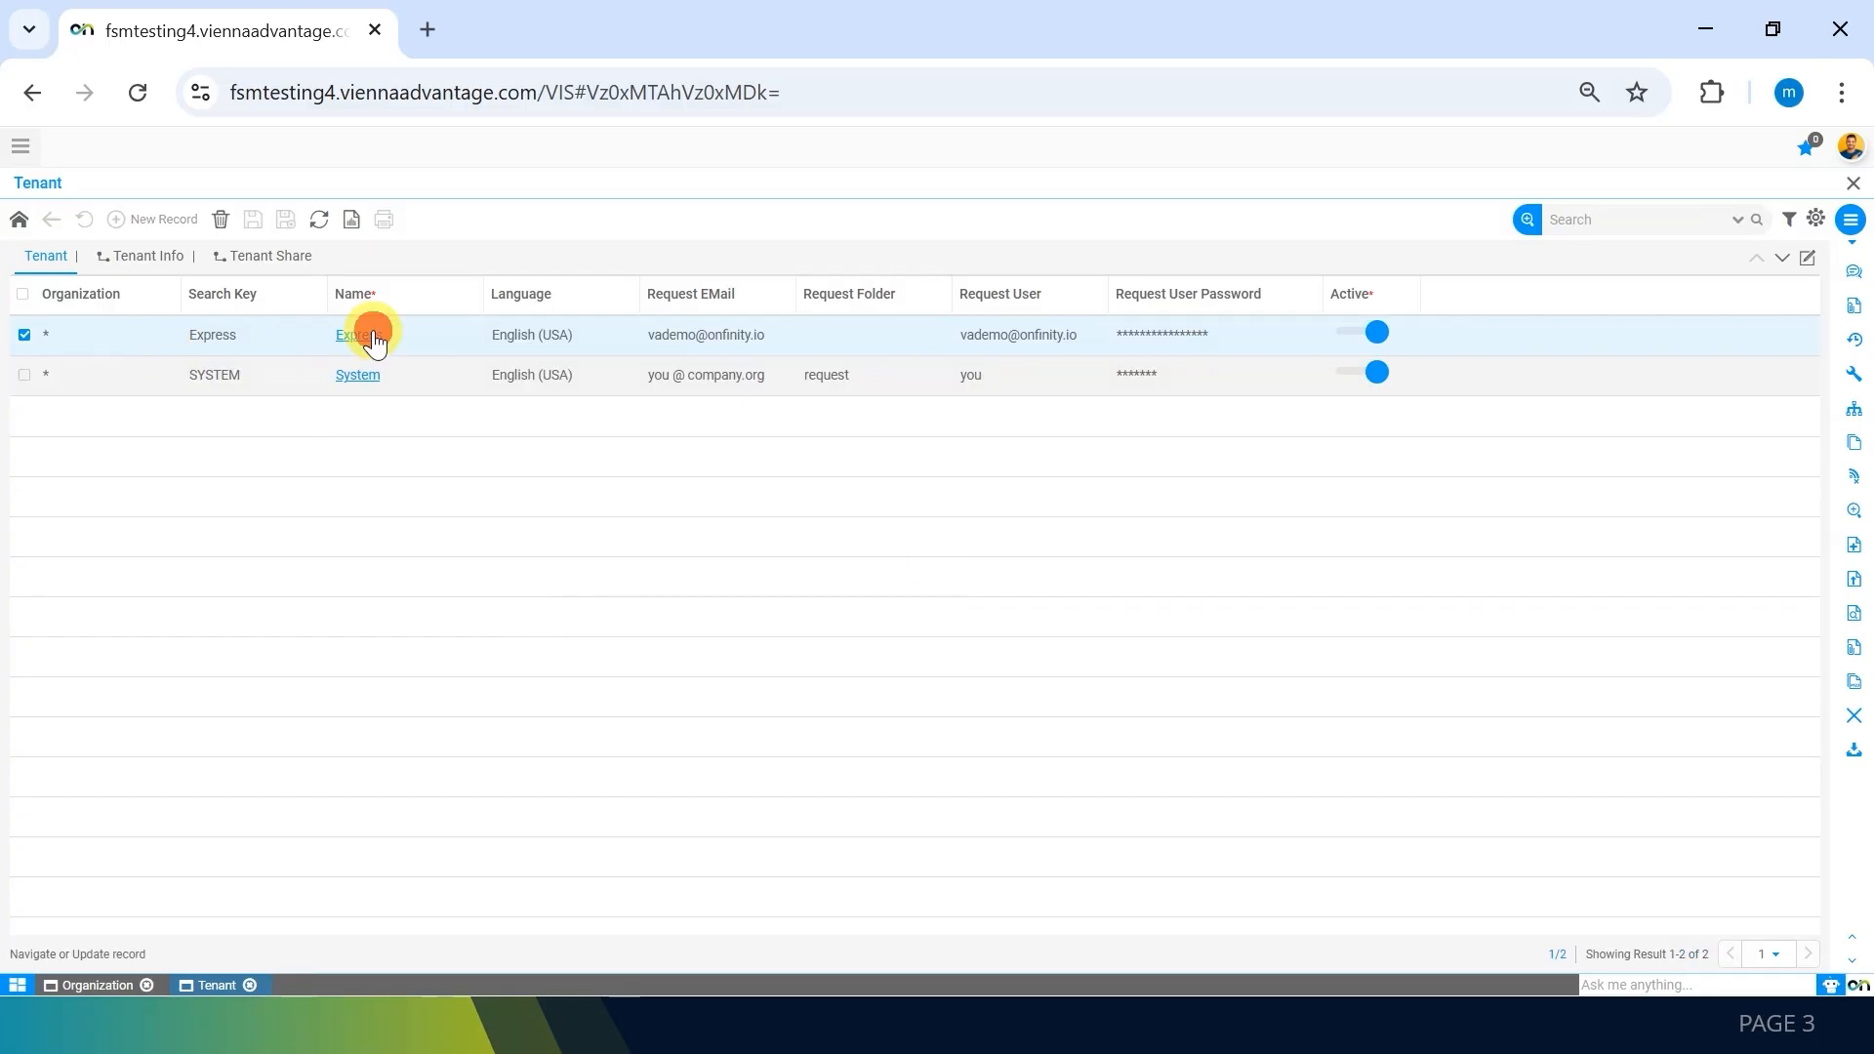
{"action": "left_click", "coordinate": [360, 335]}
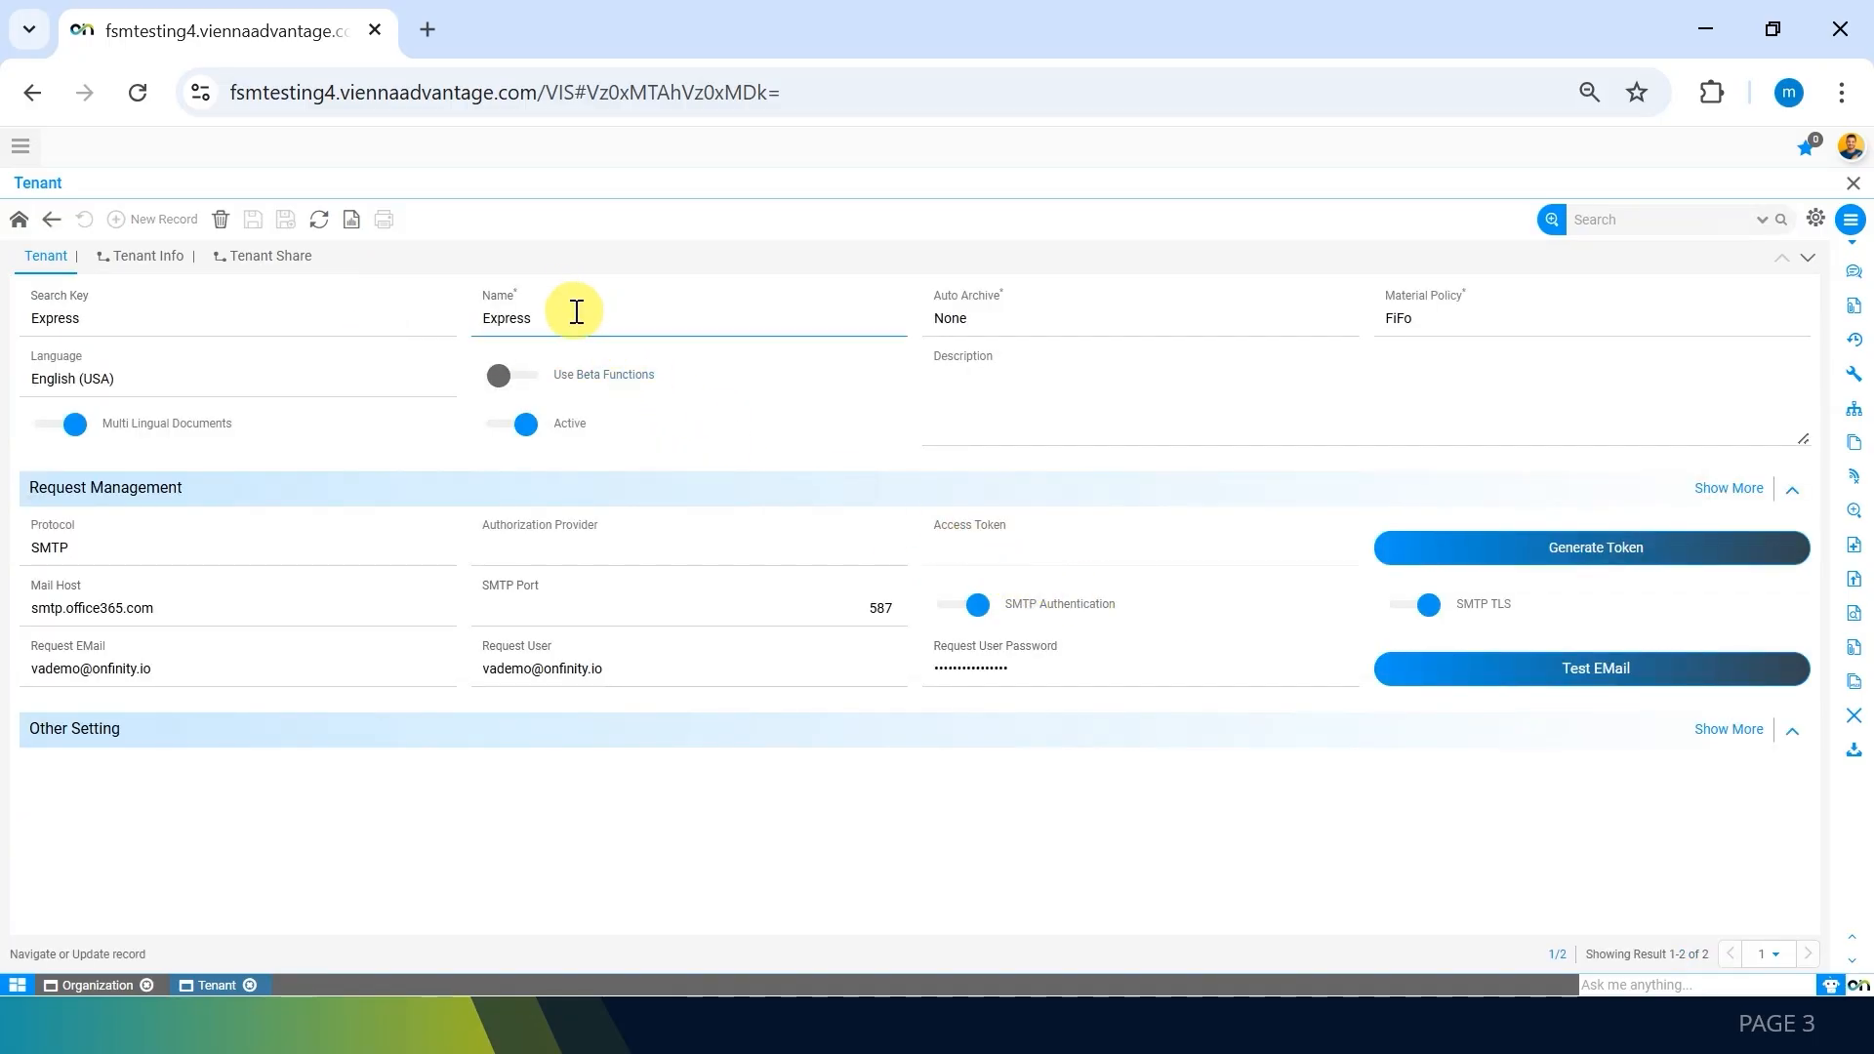
Step: Switch to the Organization window and open the Organization Info of the Express organization
{"action": "left_click", "coordinate": [88, 988]}
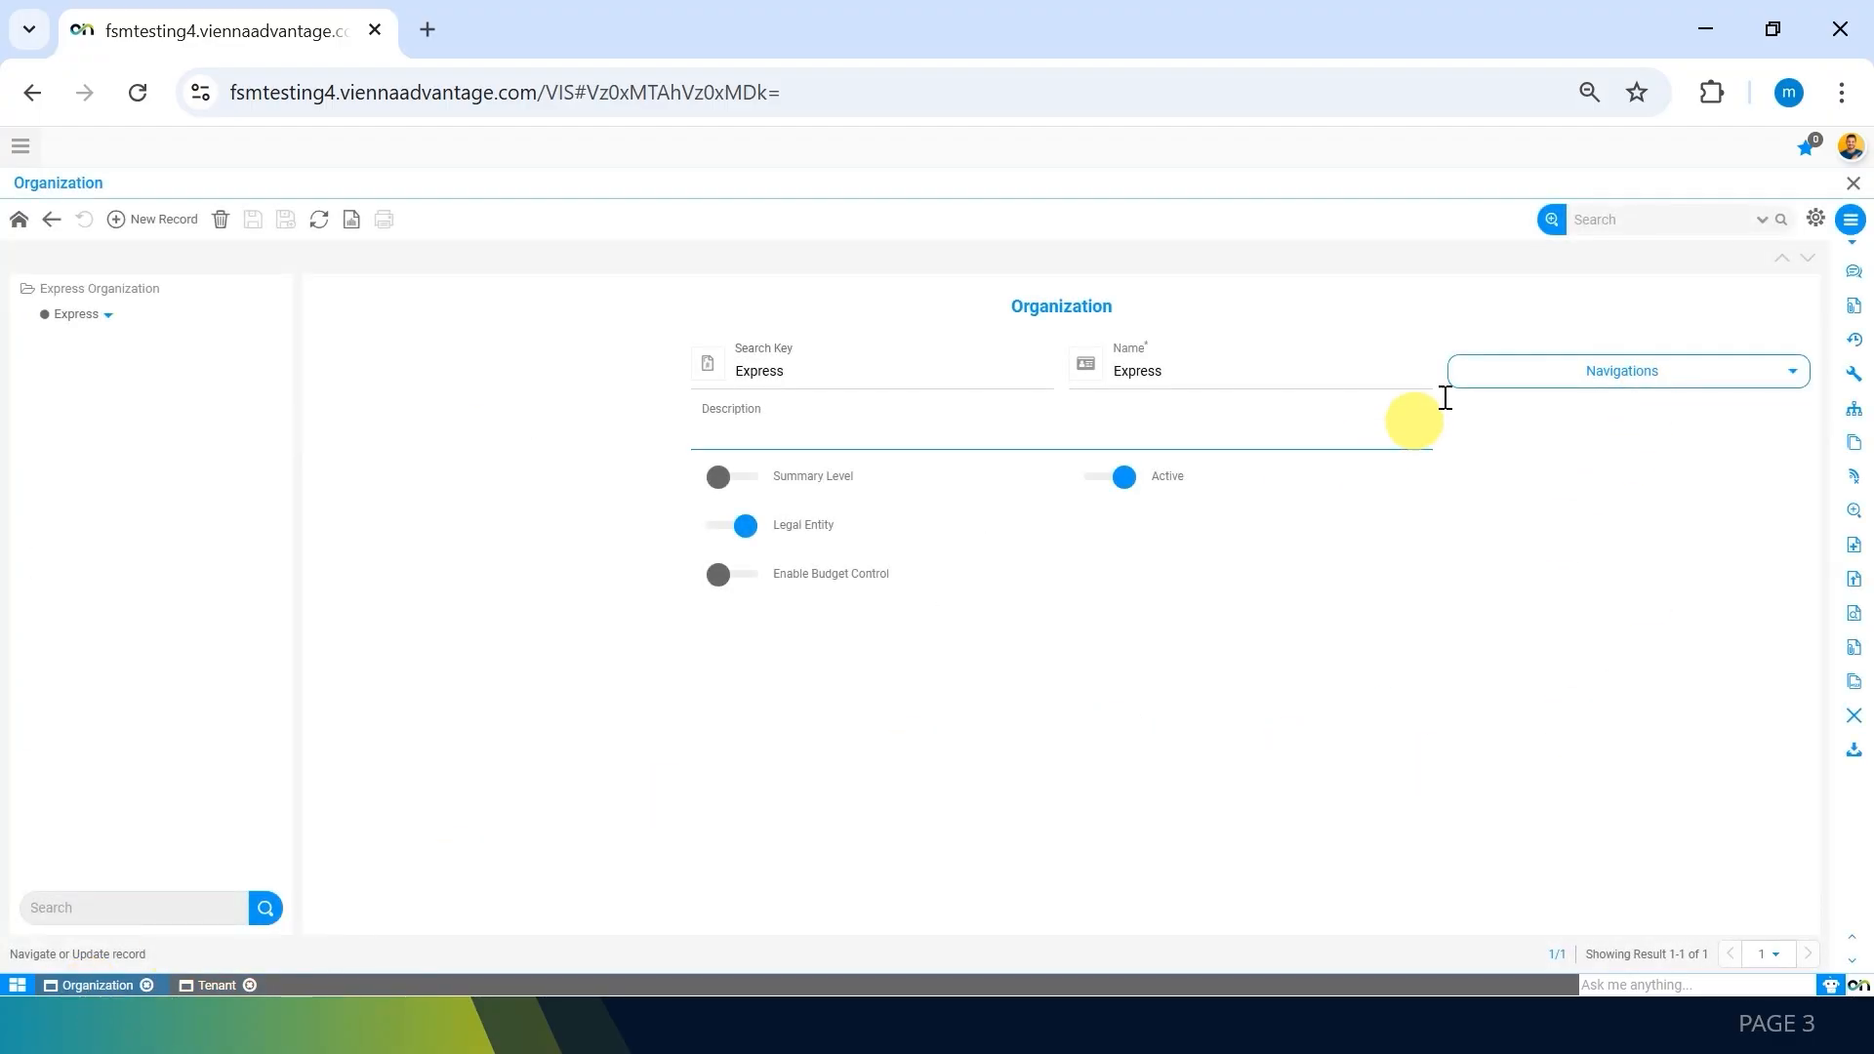
{"action": "left_click", "coordinate": [1570, 372]}
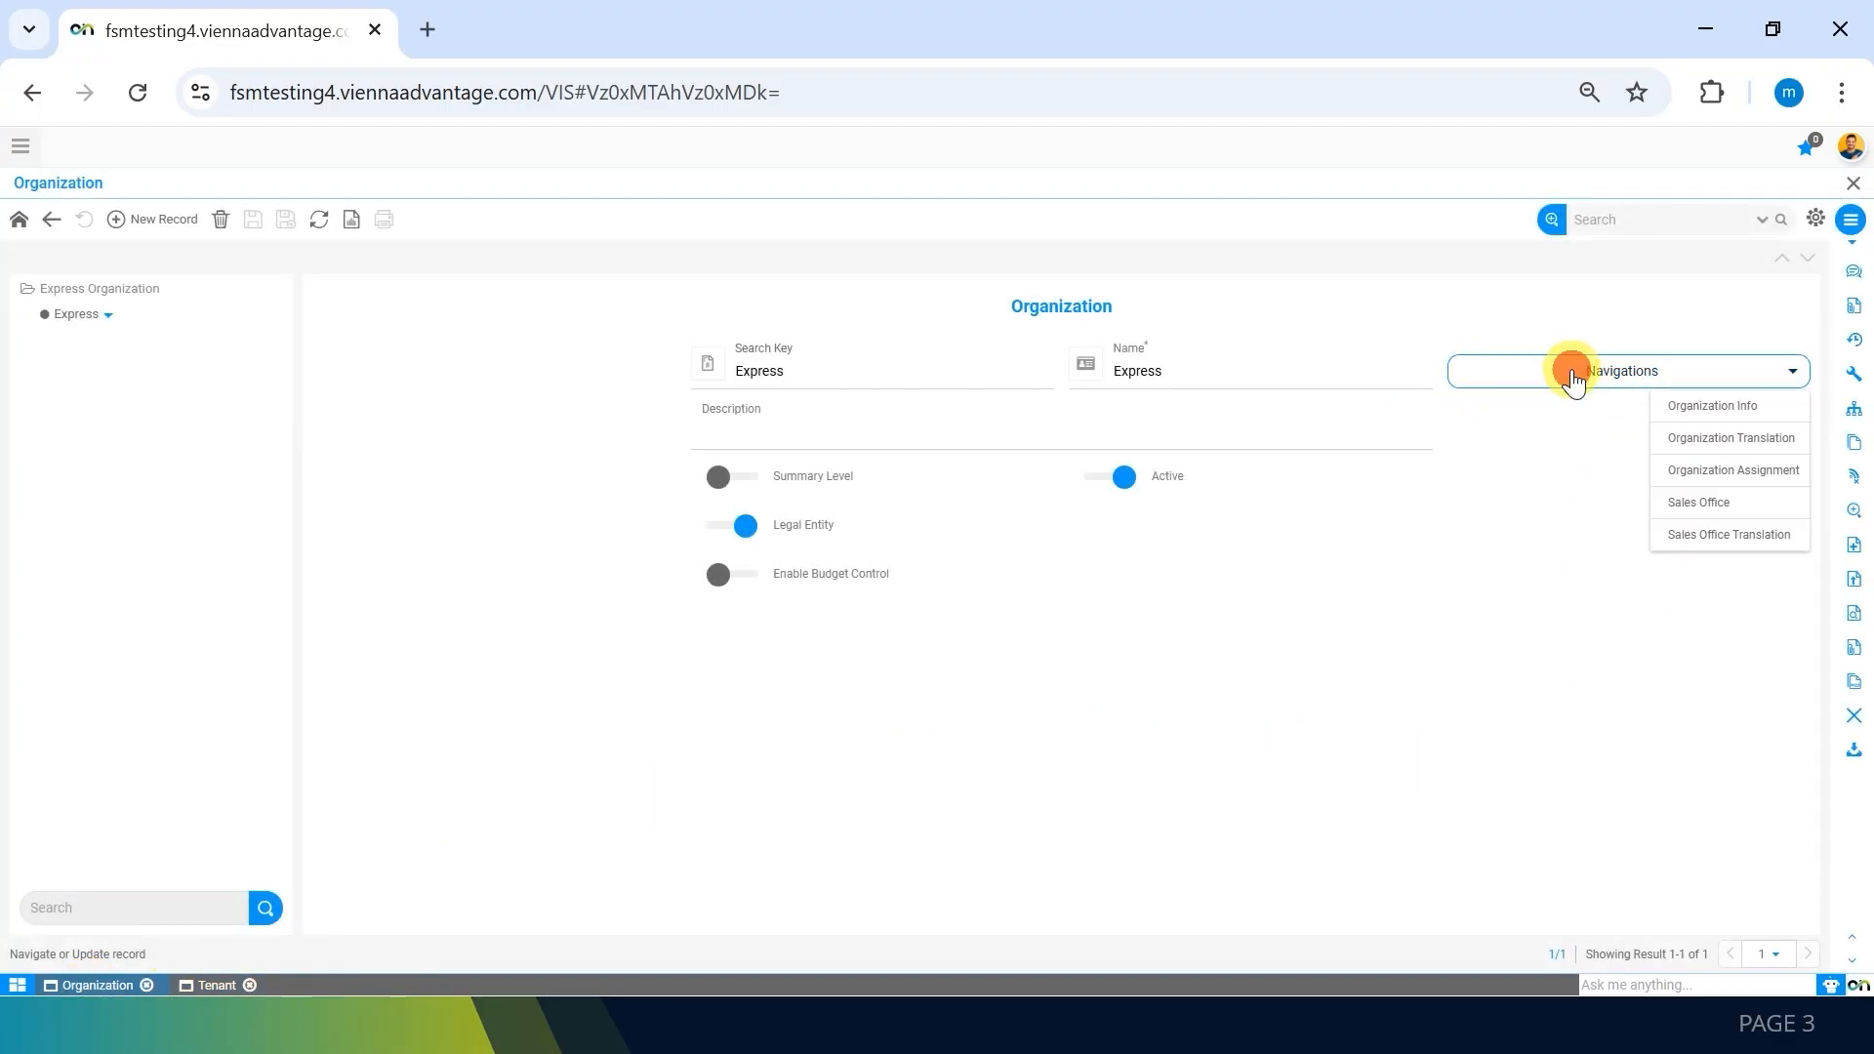
{"action": "left_click", "coordinate": [1733, 395]}
{"action": "left_click", "coordinate": [1669, 374]}
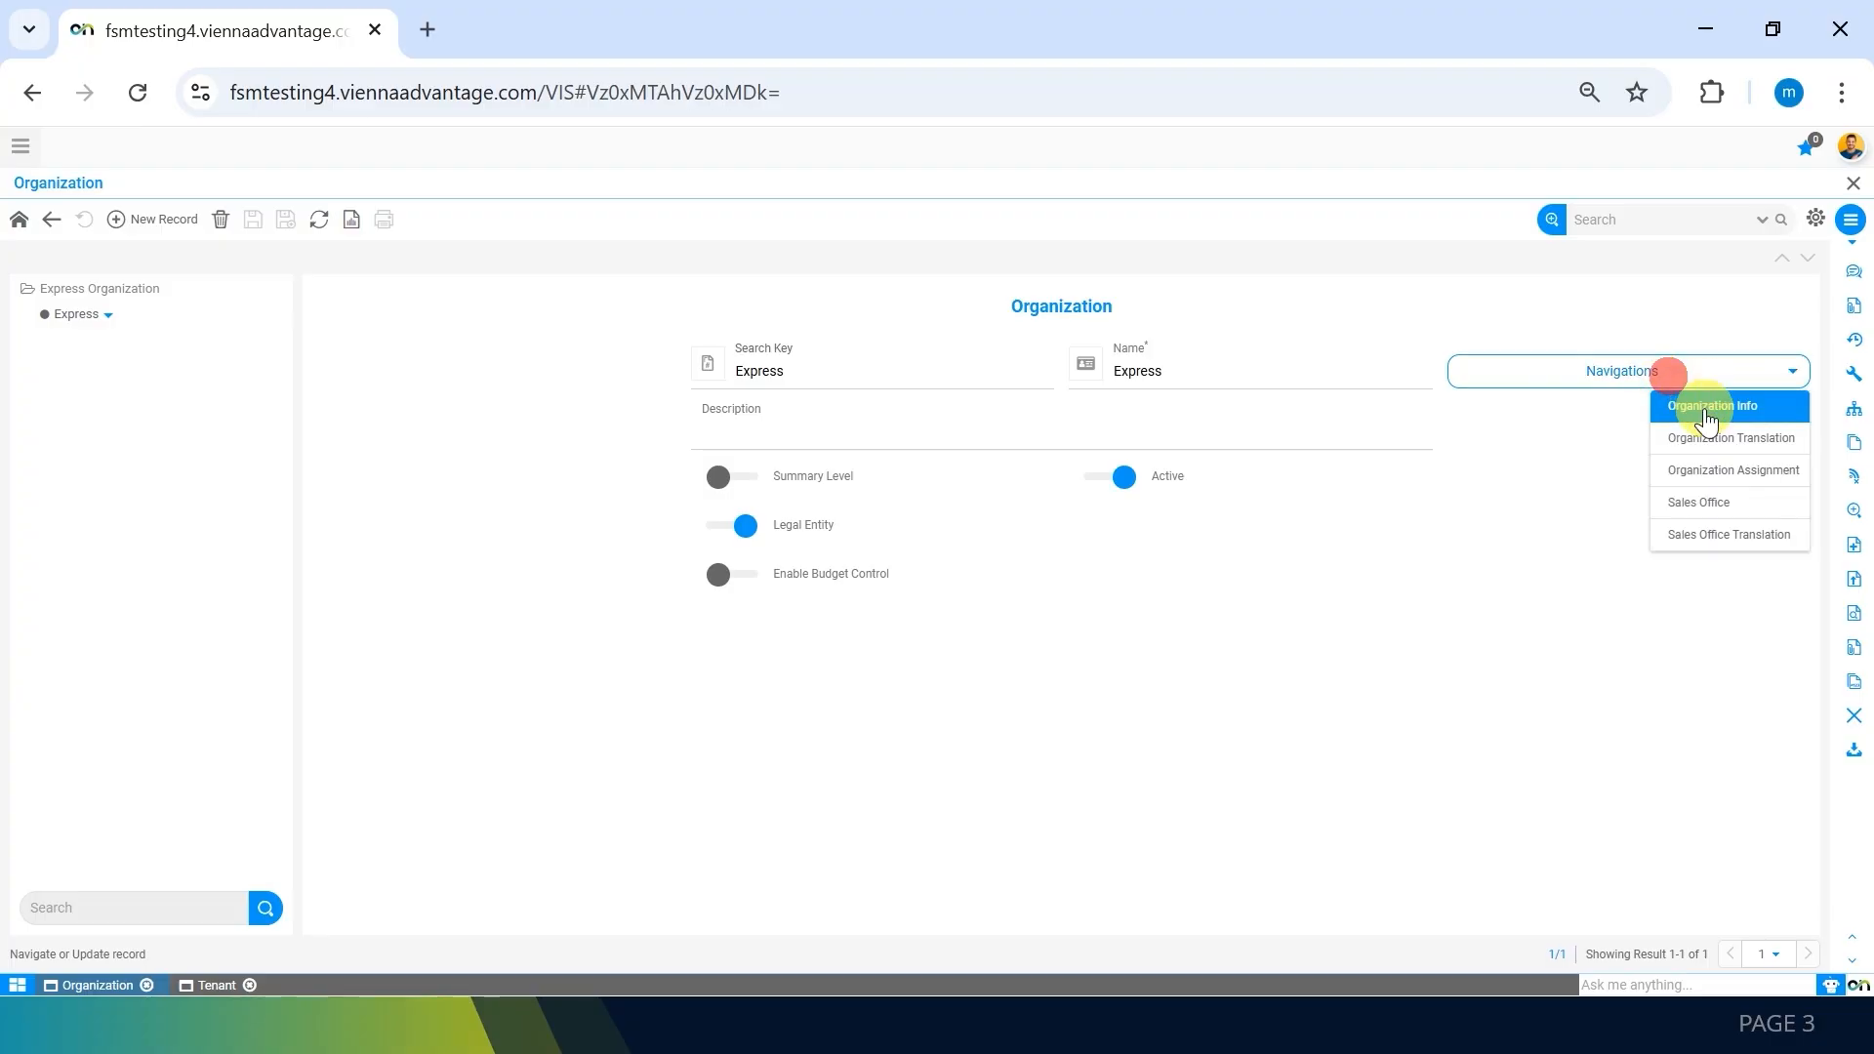
{"action": "left_click", "coordinate": [1704, 410]}
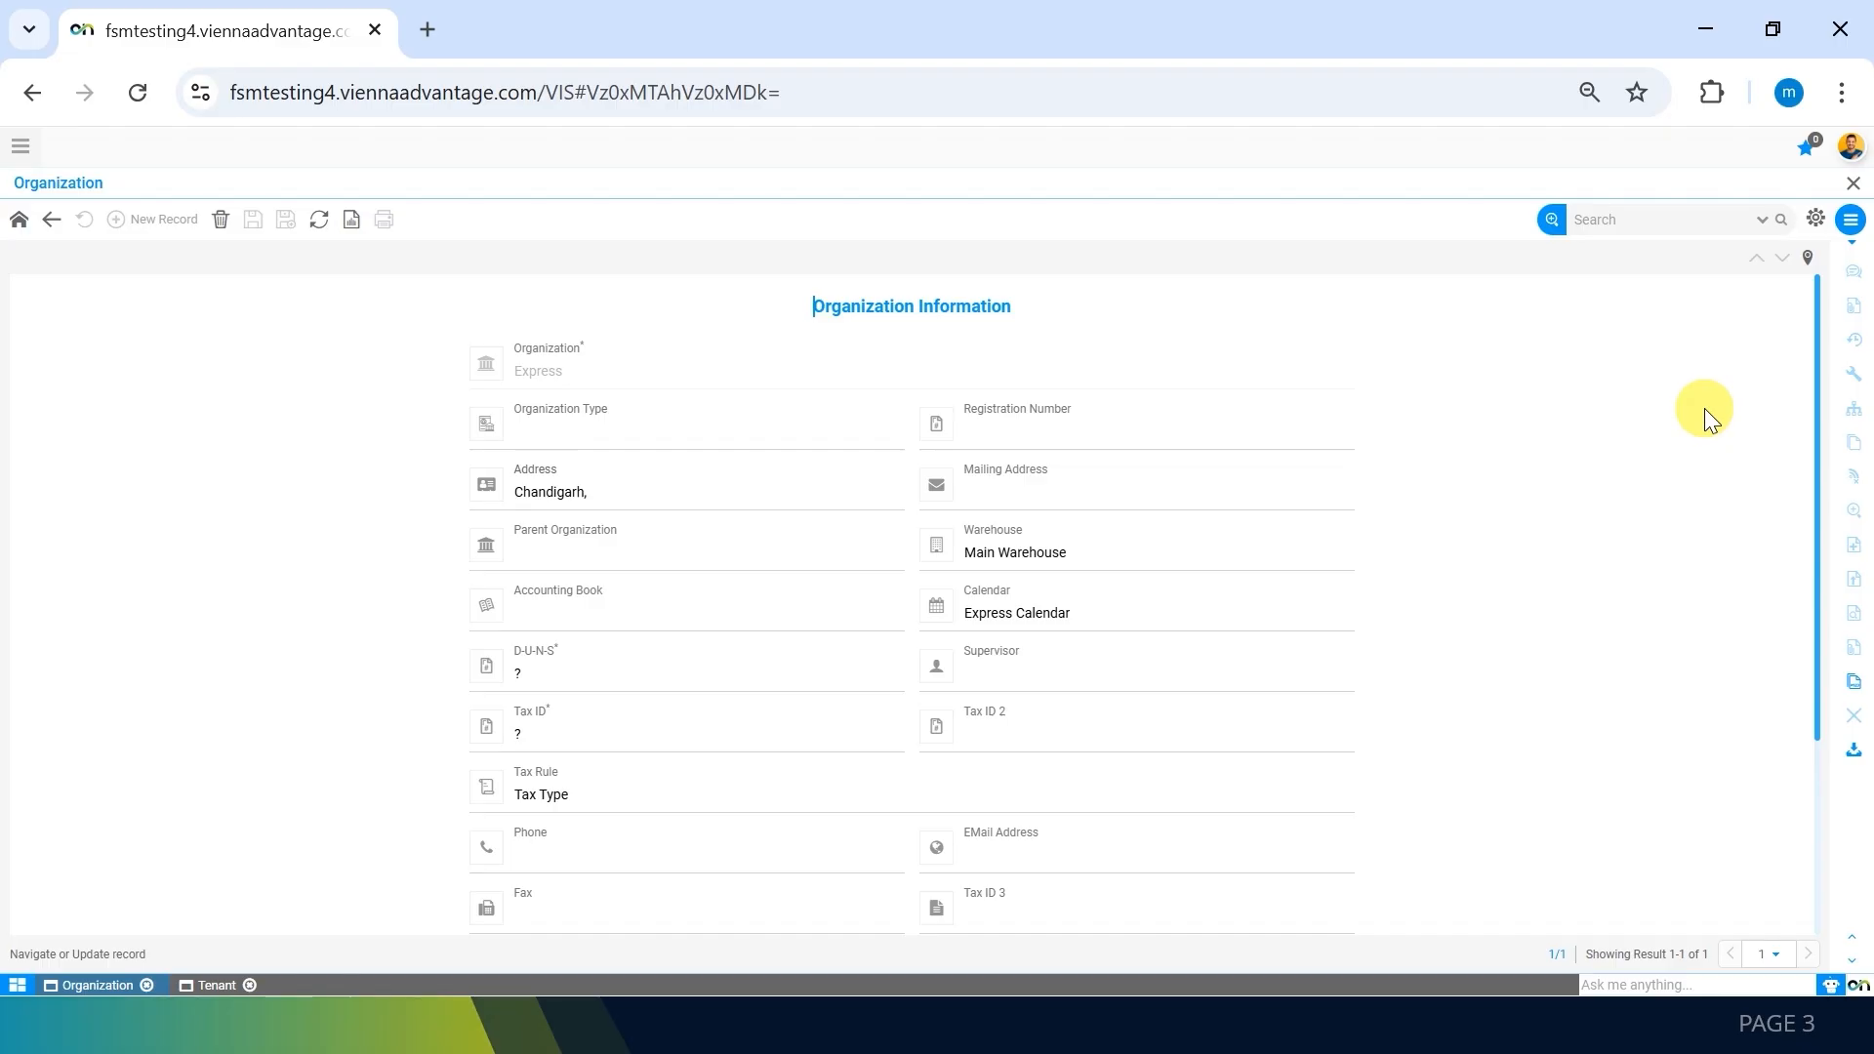
Step: Select Main Warehouse as the Express organization's warehouse and open the logo's option for loading a file into the database
{"action": "left_click", "coordinate": [1144, 558]}
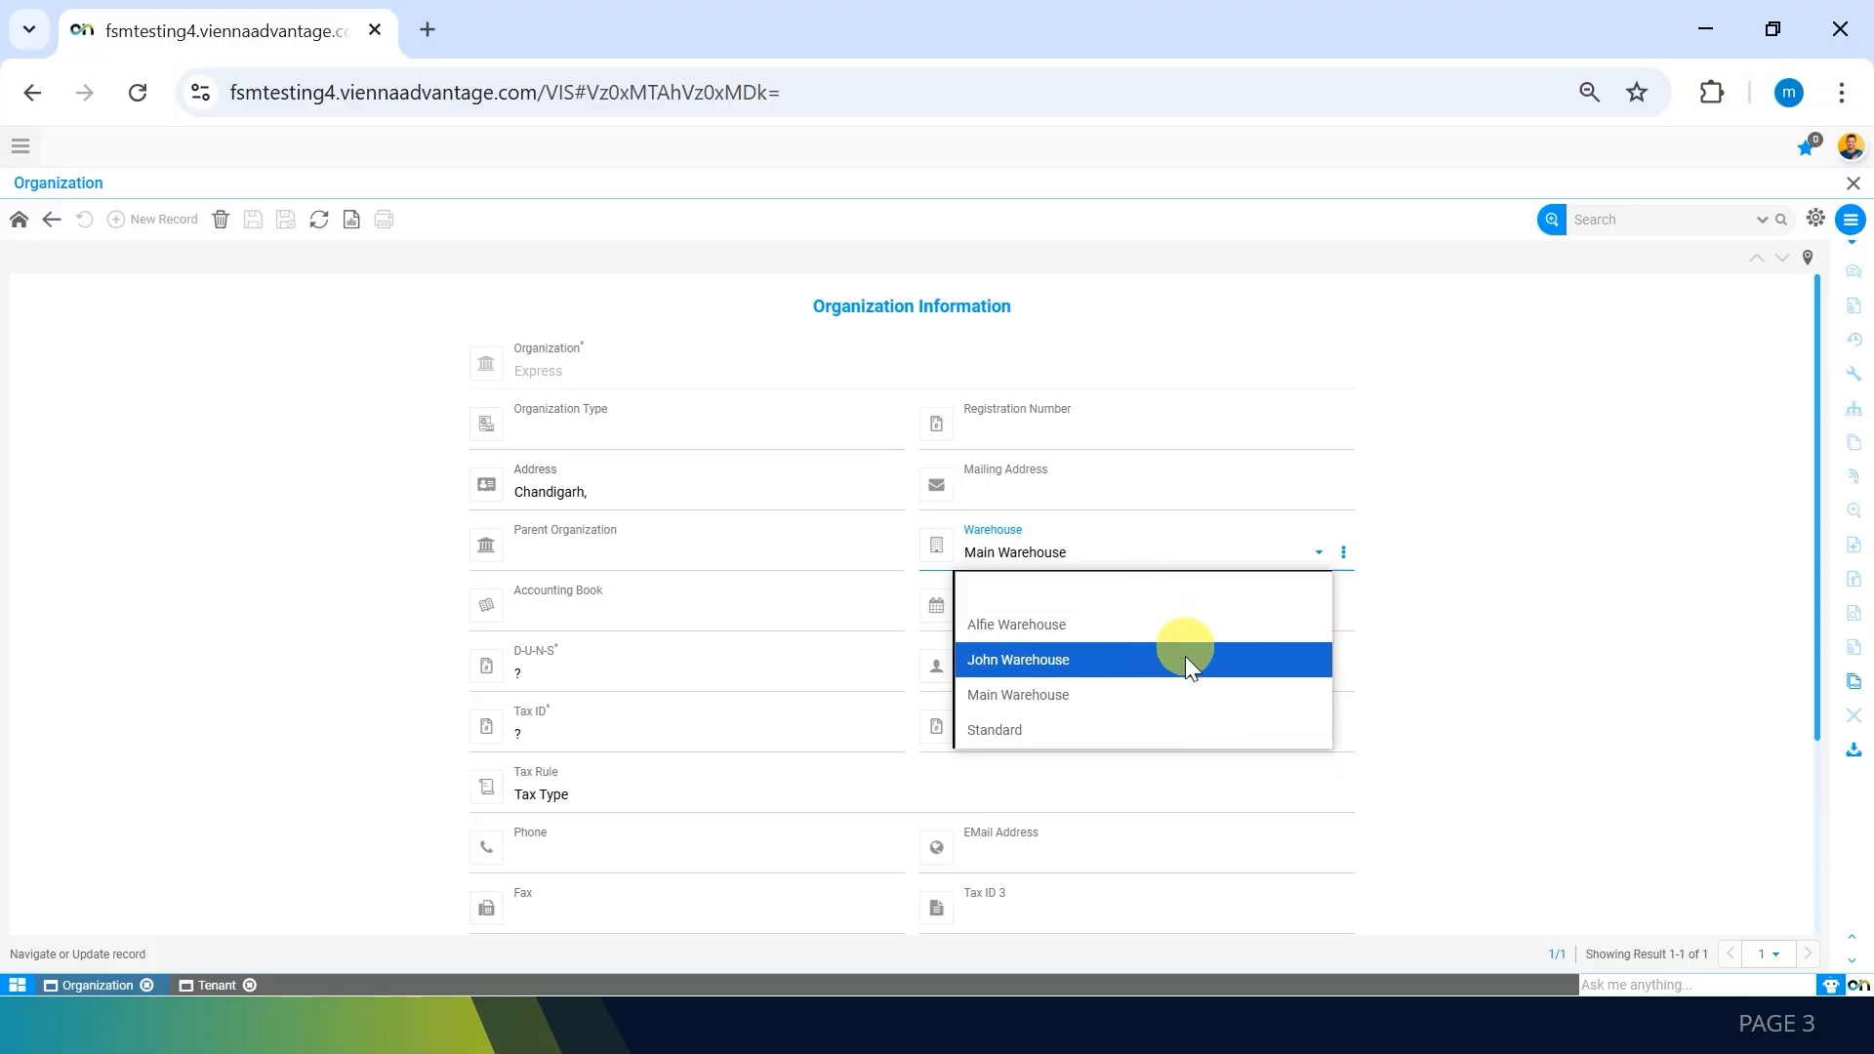
{"action": "left_click", "coordinate": [1170, 695]}
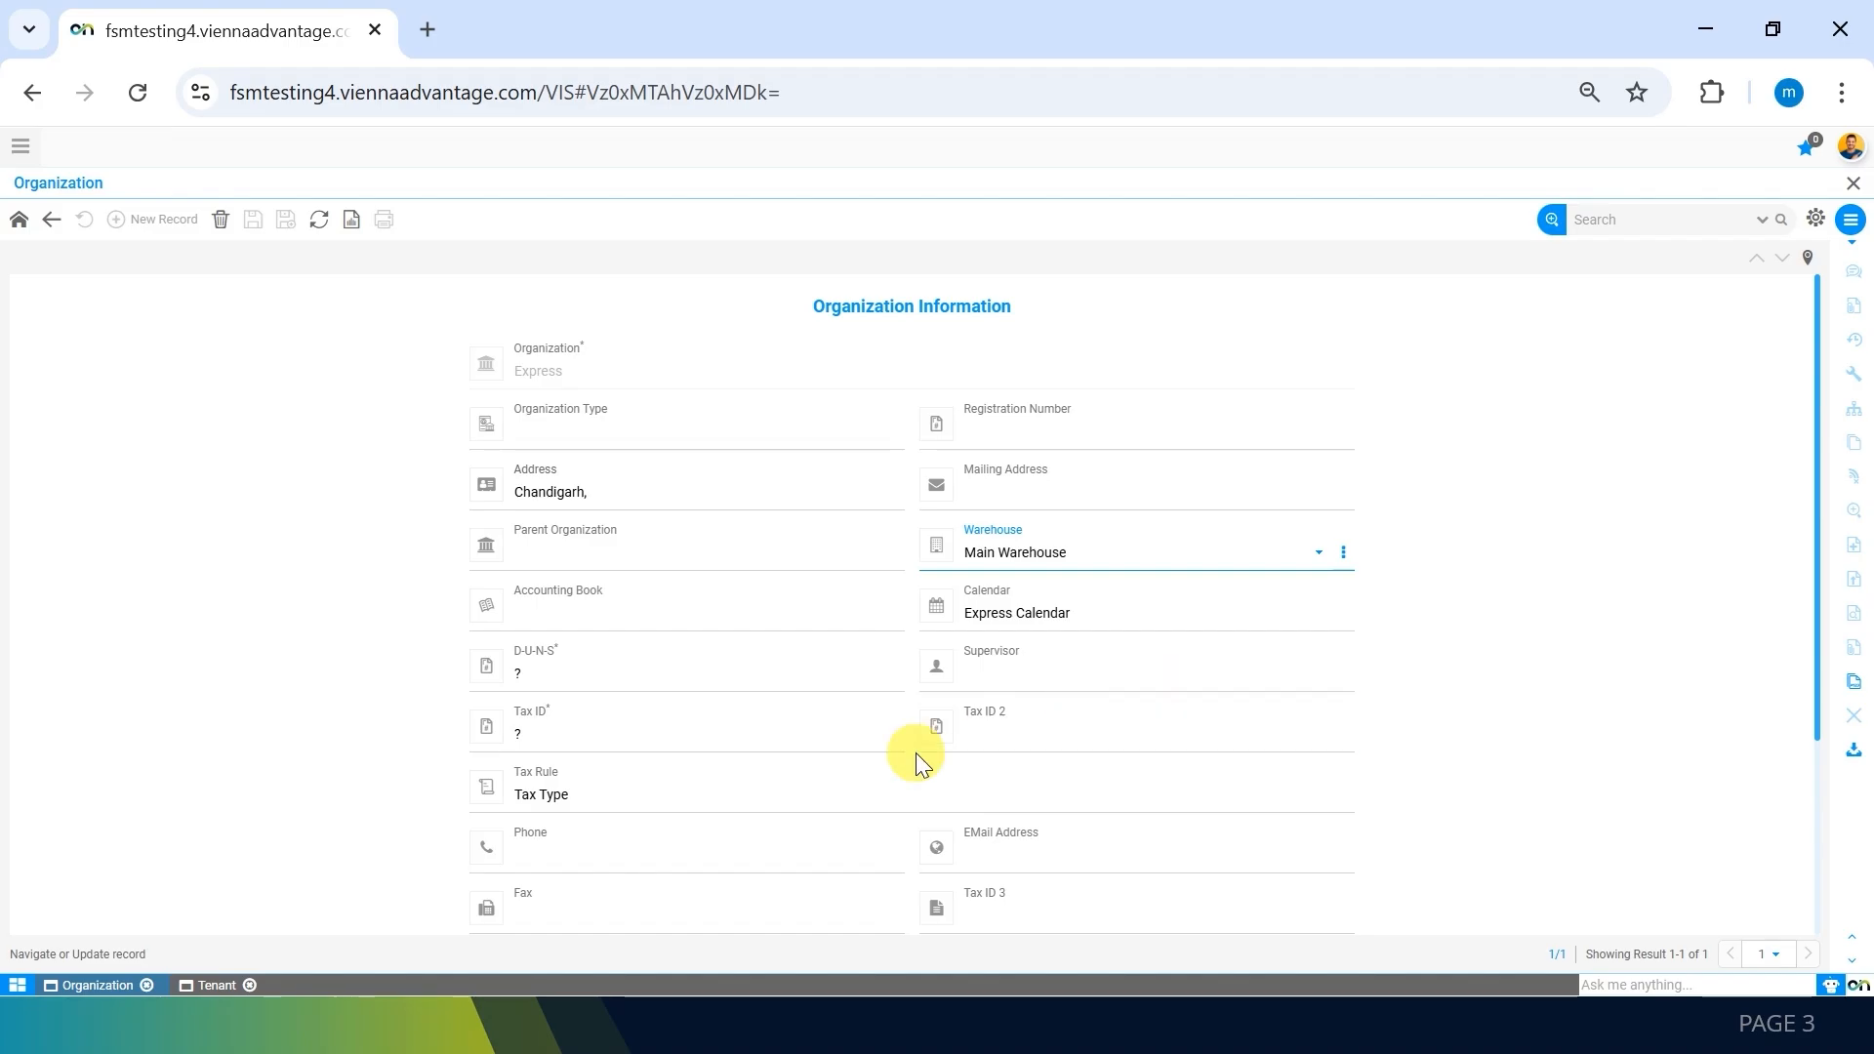
{"action": "scroll", "coordinate": [915, 753], "scroll_direction": "down", "scroll_amount": 3}
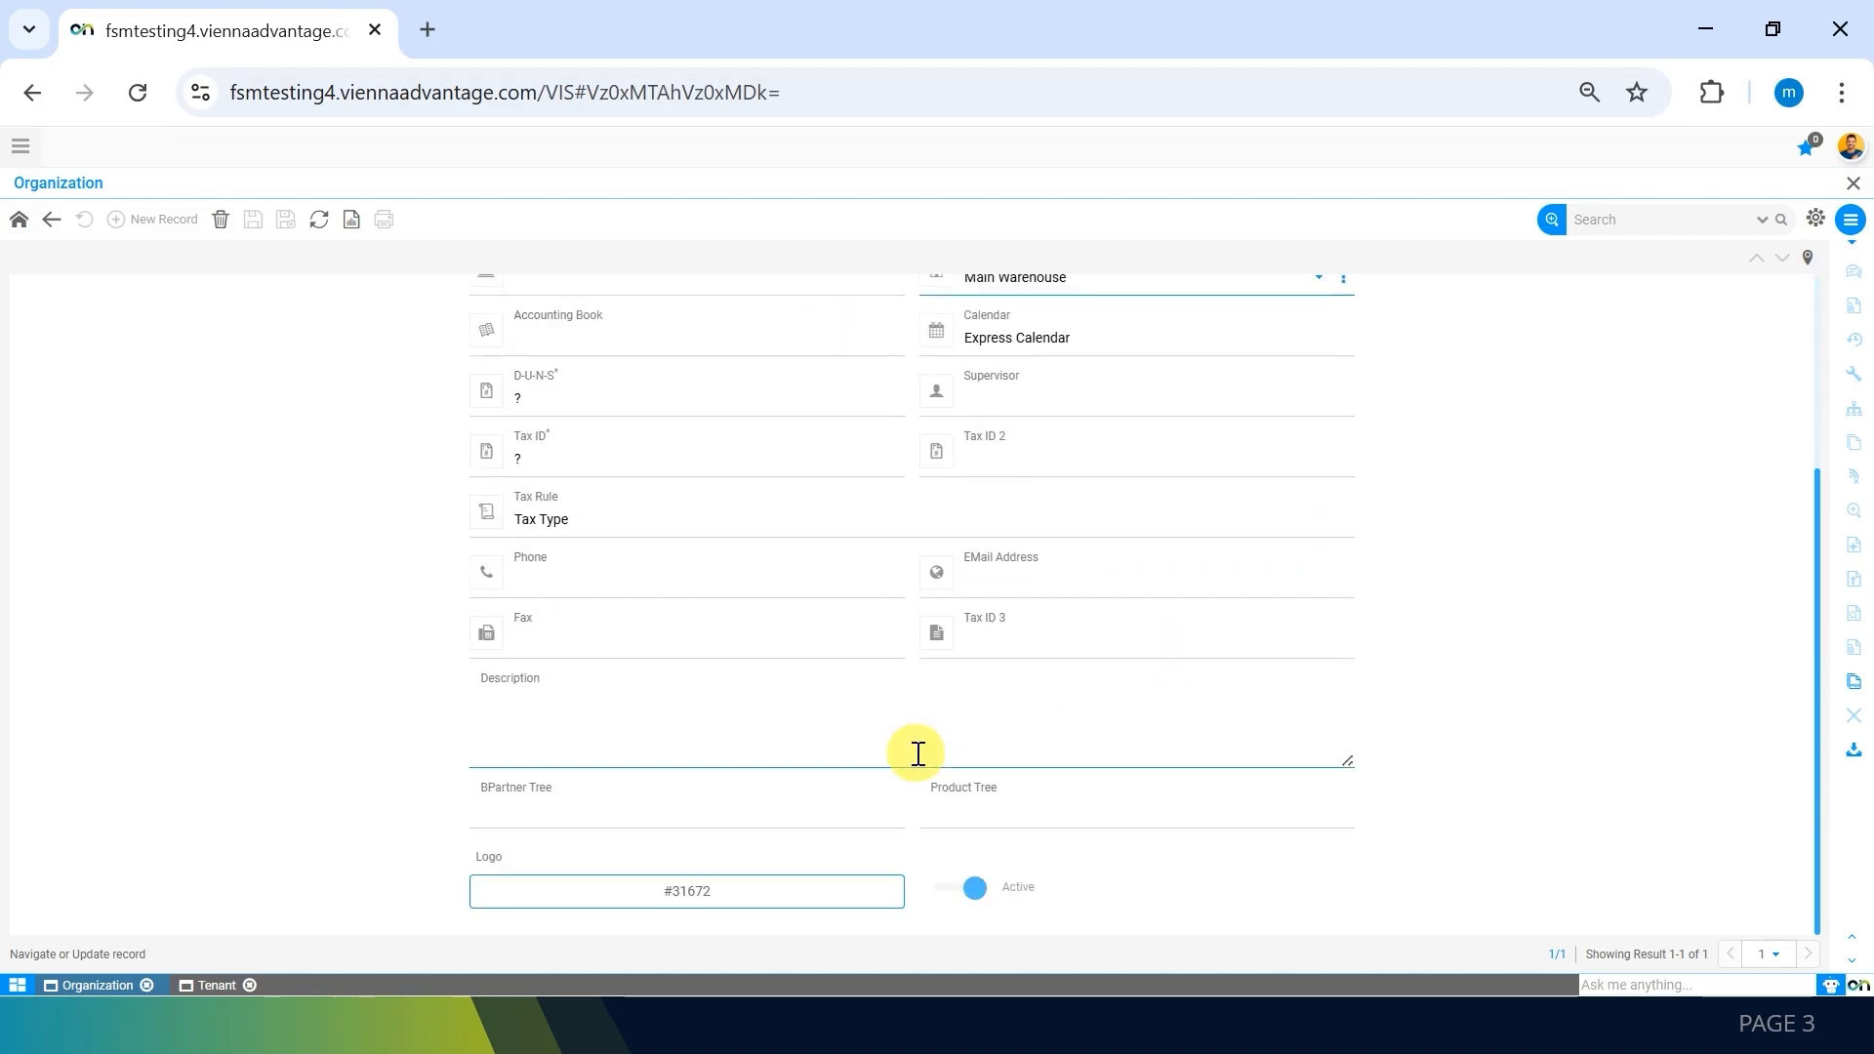
{"action": "left_click", "coordinate": [811, 892]}
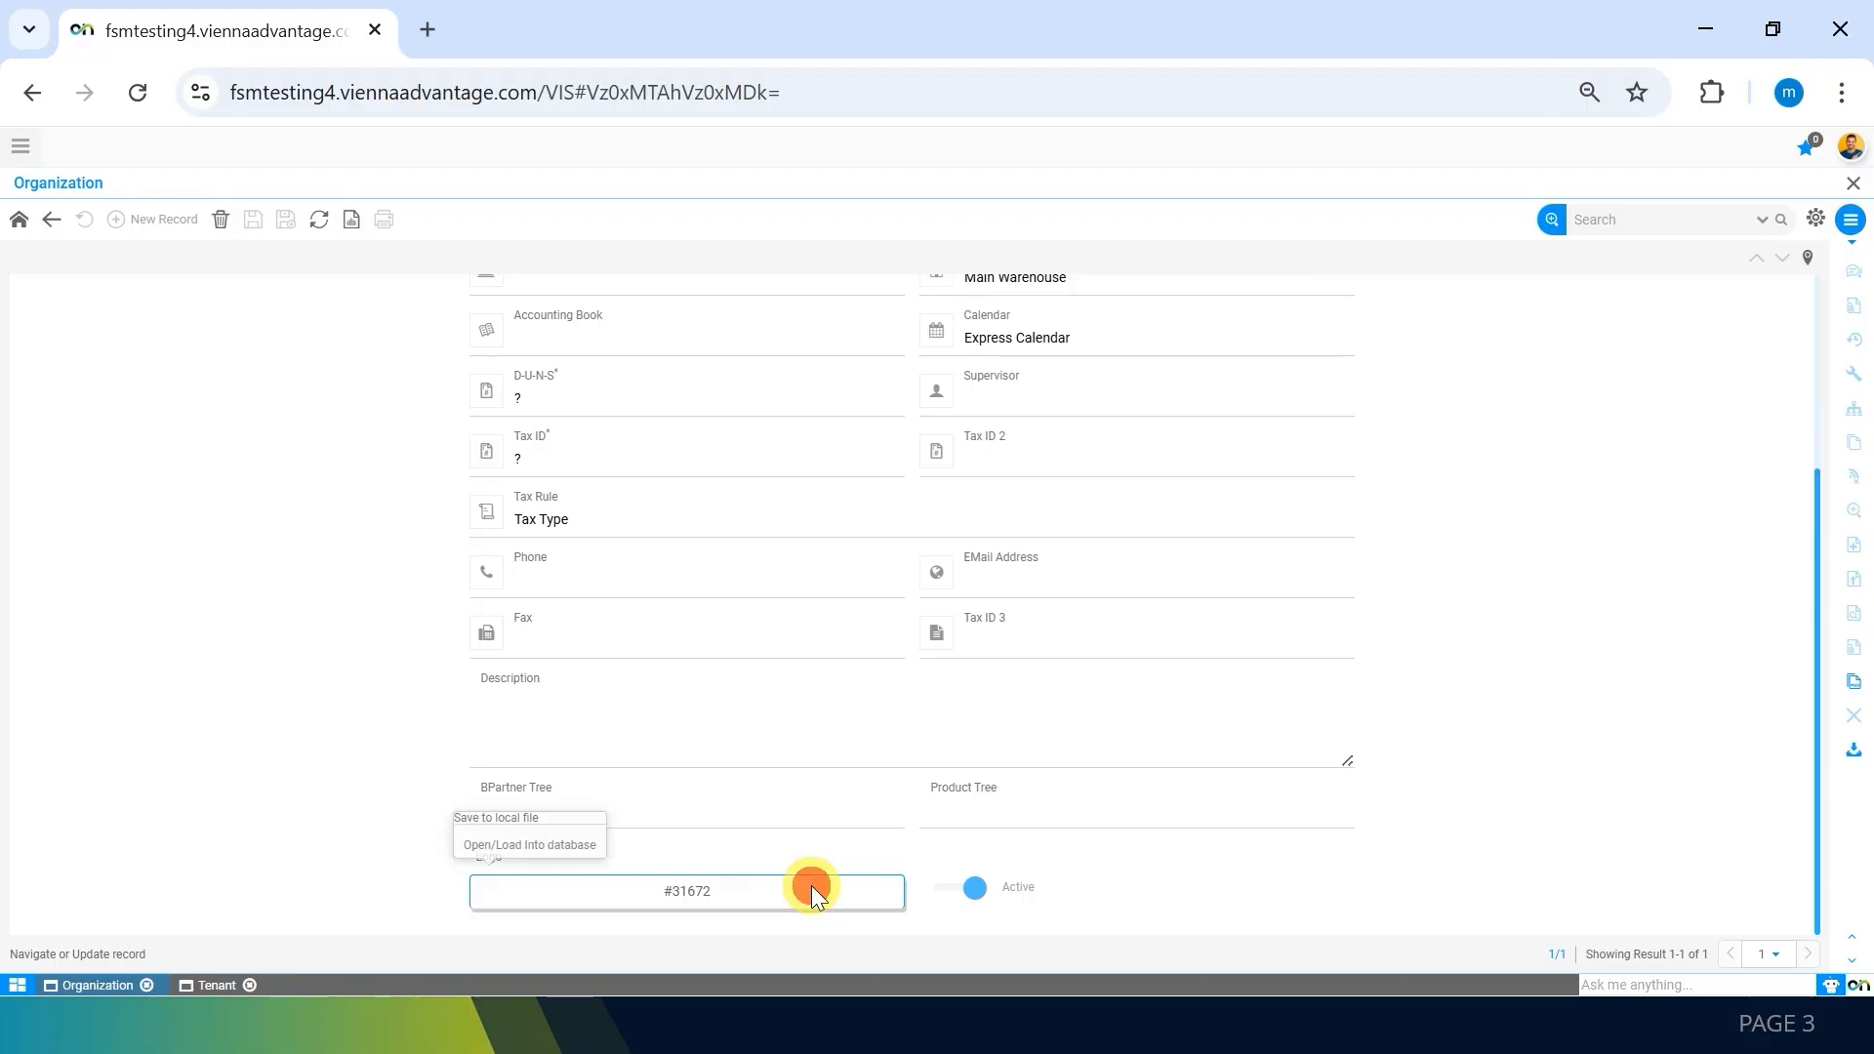
{"action": "left_click", "coordinate": [588, 845]}
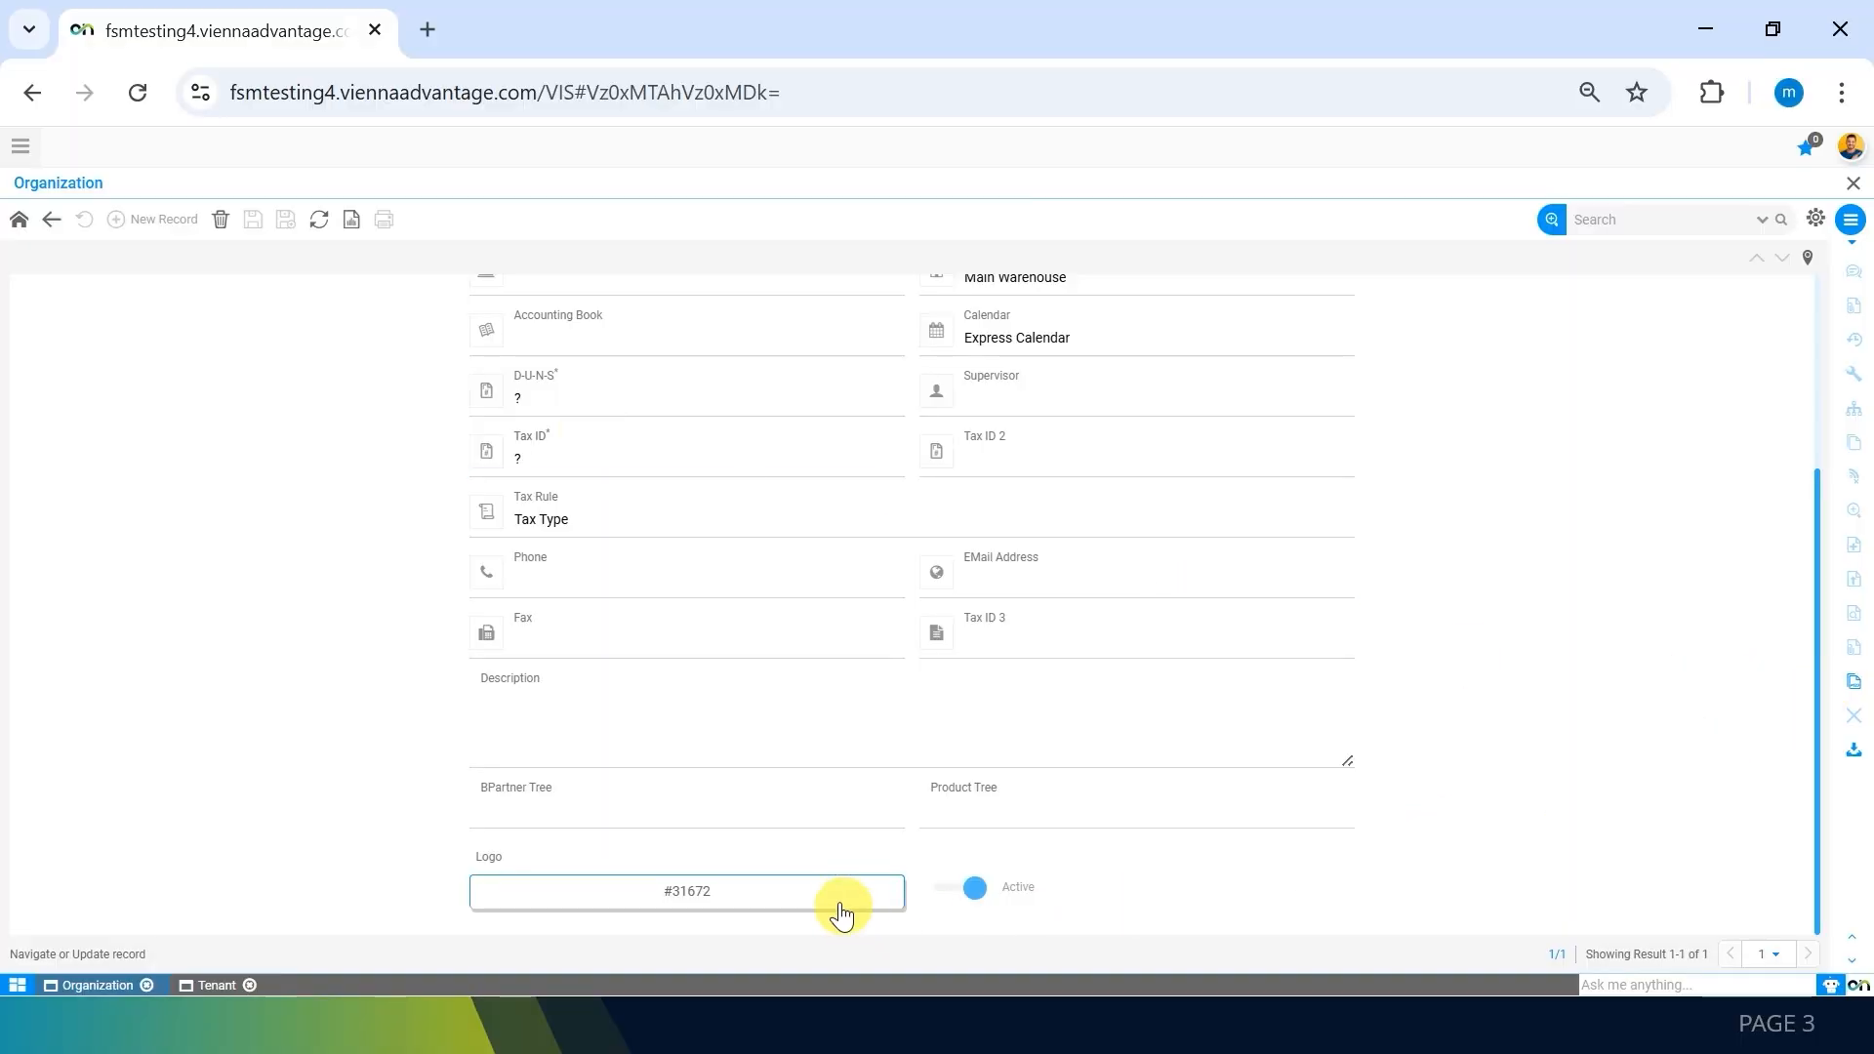
{"action": "scroll", "coordinate": [565, 795], "scroll_direction": "up", "scroll_amount": 3}
{"action": "left_click", "coordinate": [564, 794]}
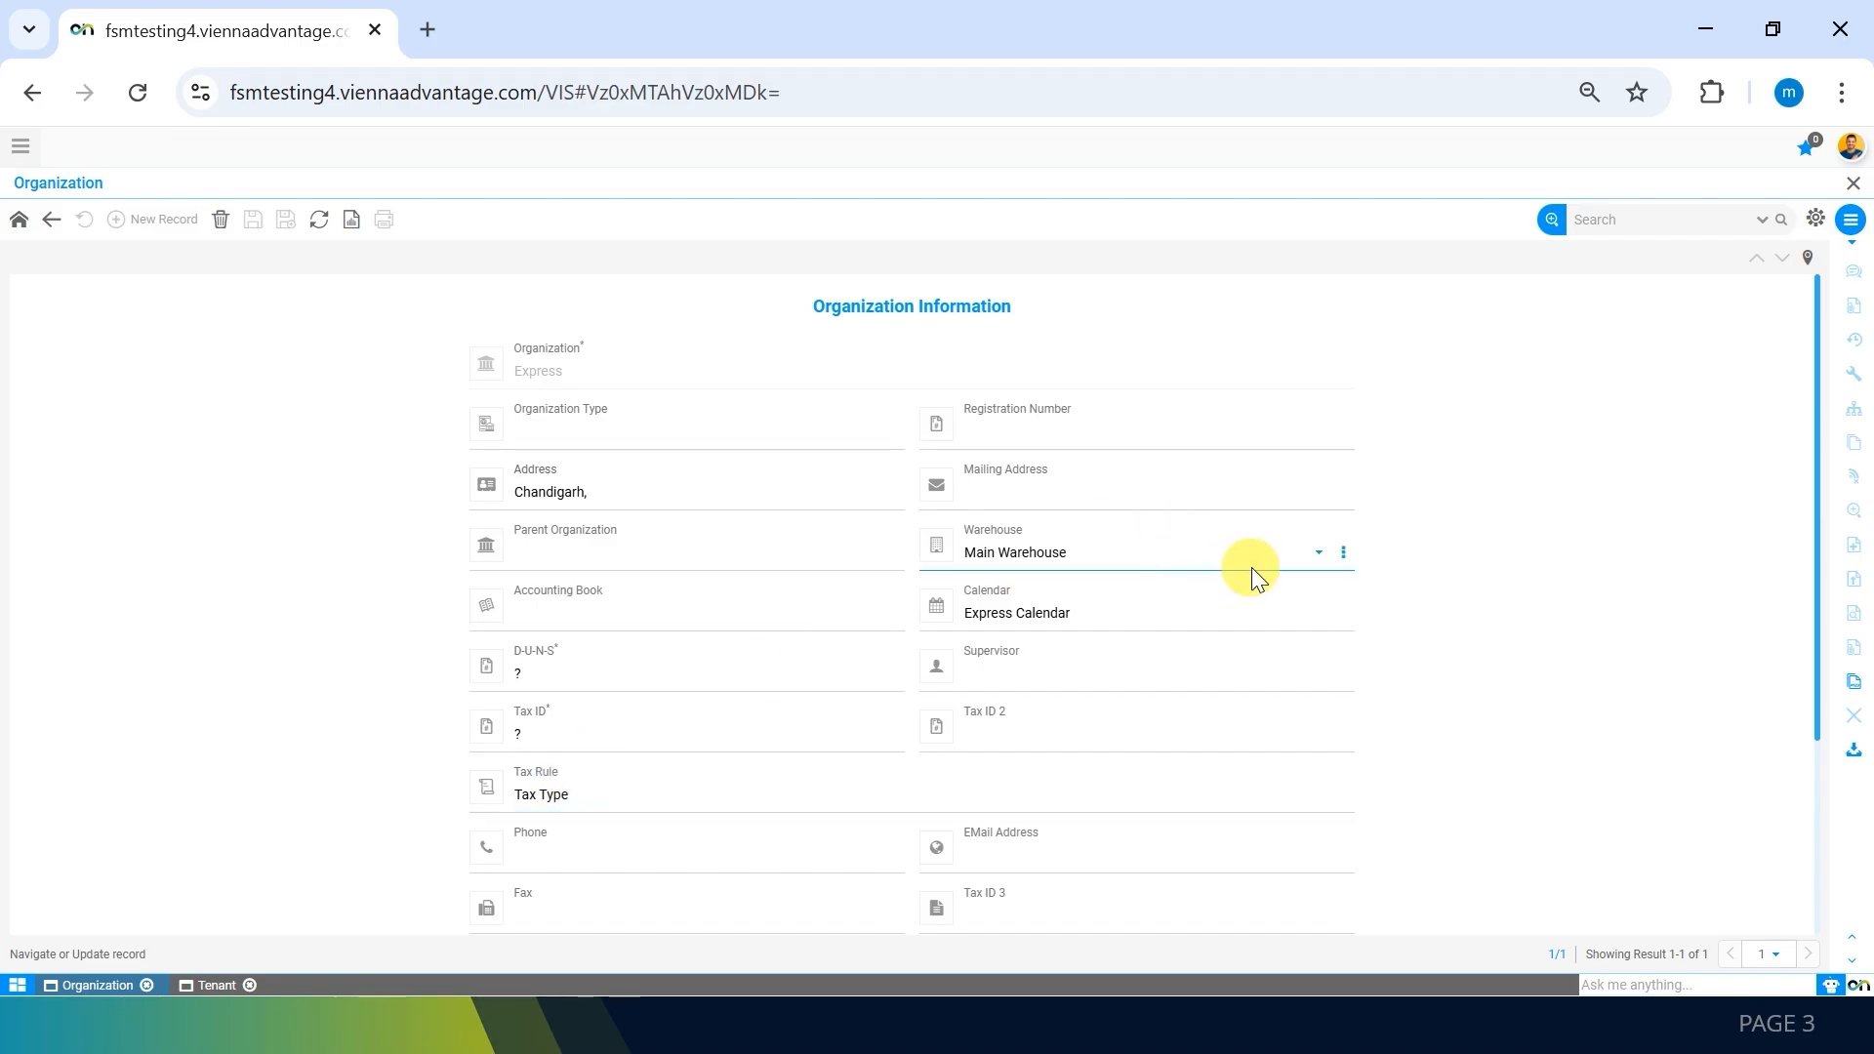
{"action": "scroll", "coordinate": [1285, 573], "scroll_direction": "down", "scroll_amount": 3}
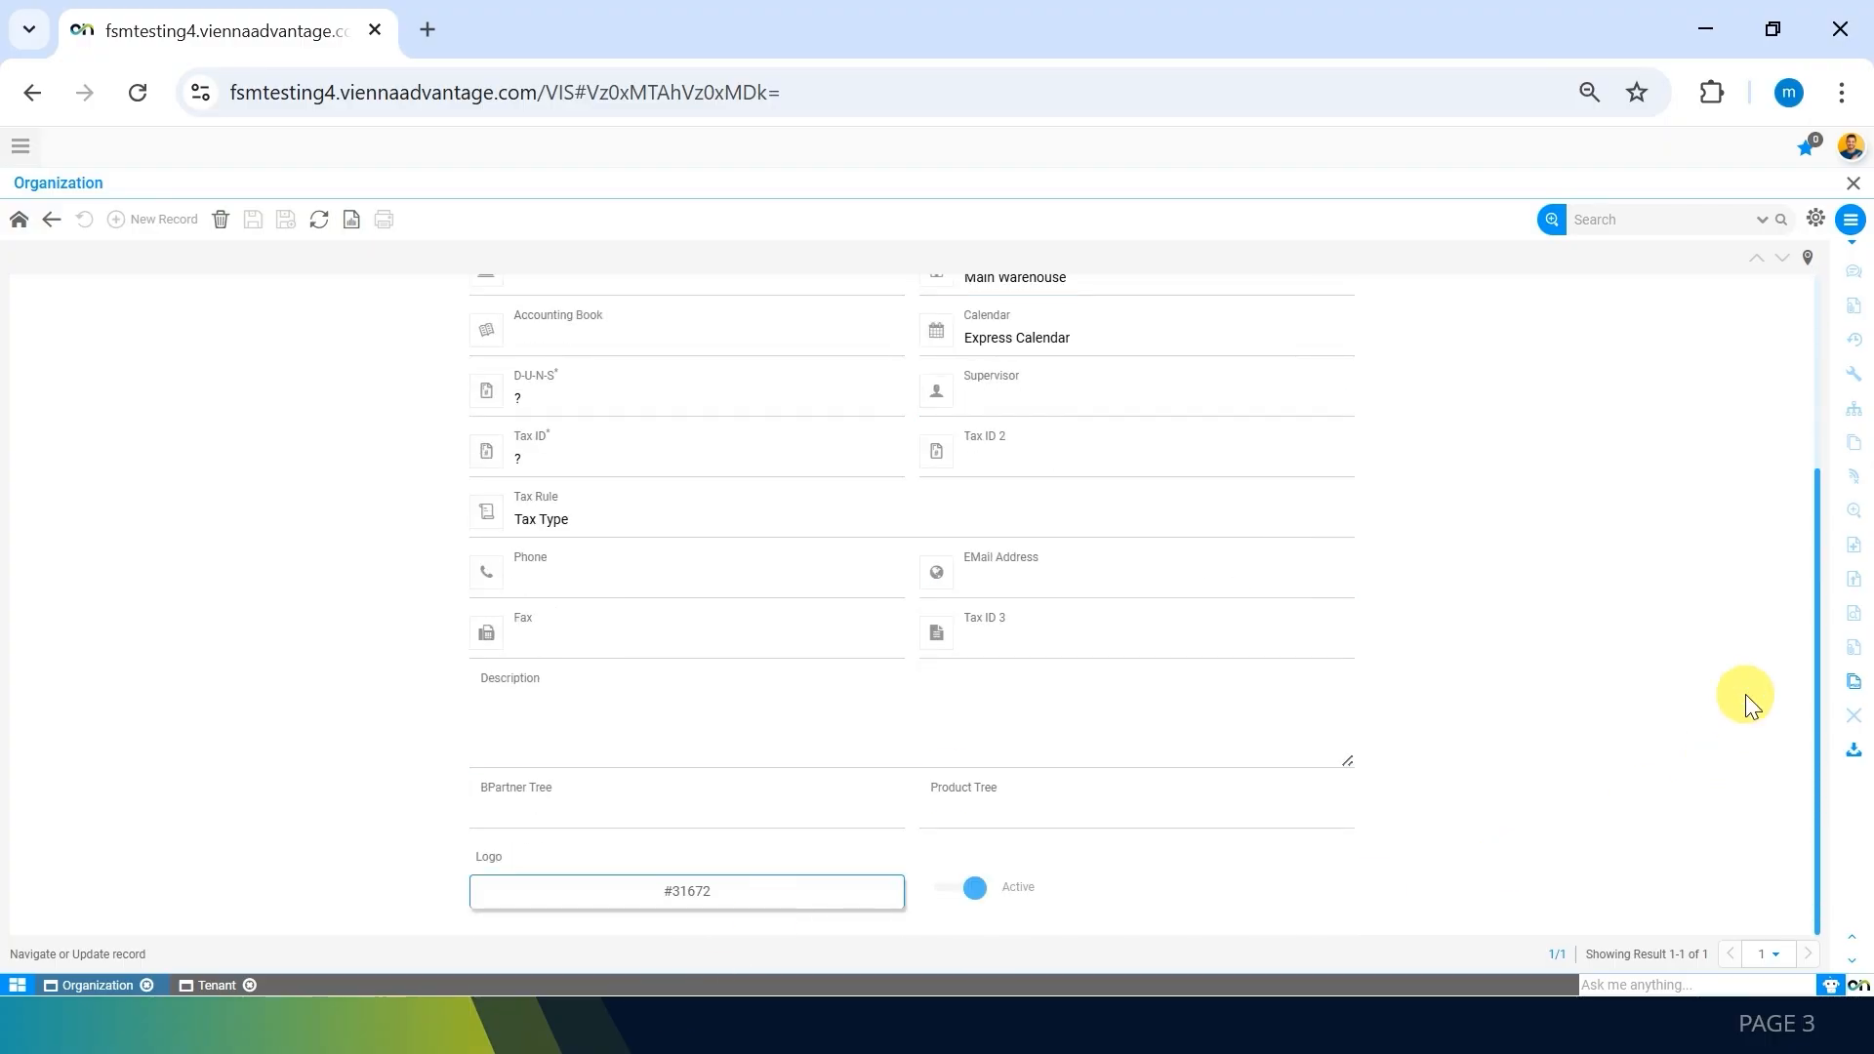
{"action": "scroll", "coordinate": [1641, 644], "scroll_direction": "up", "scroll_amount": 3}
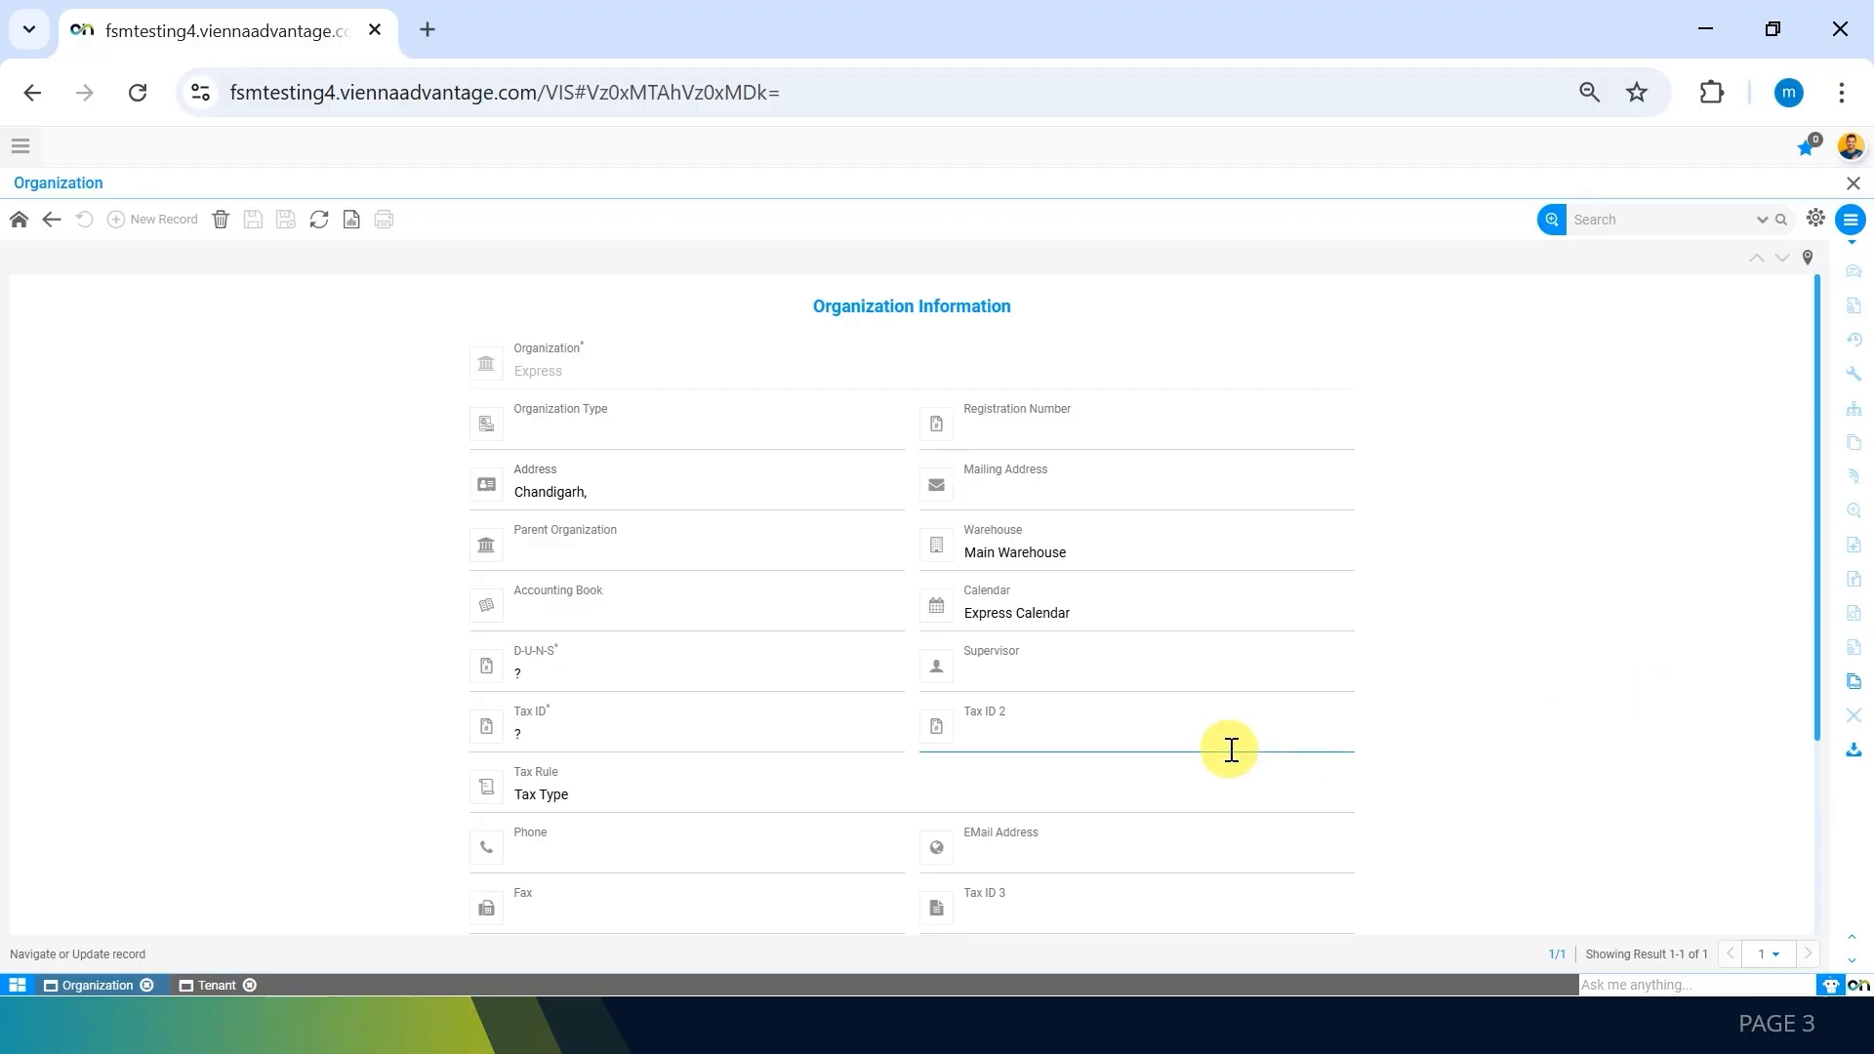
{"action": "left_click", "coordinate": [248, 984]}
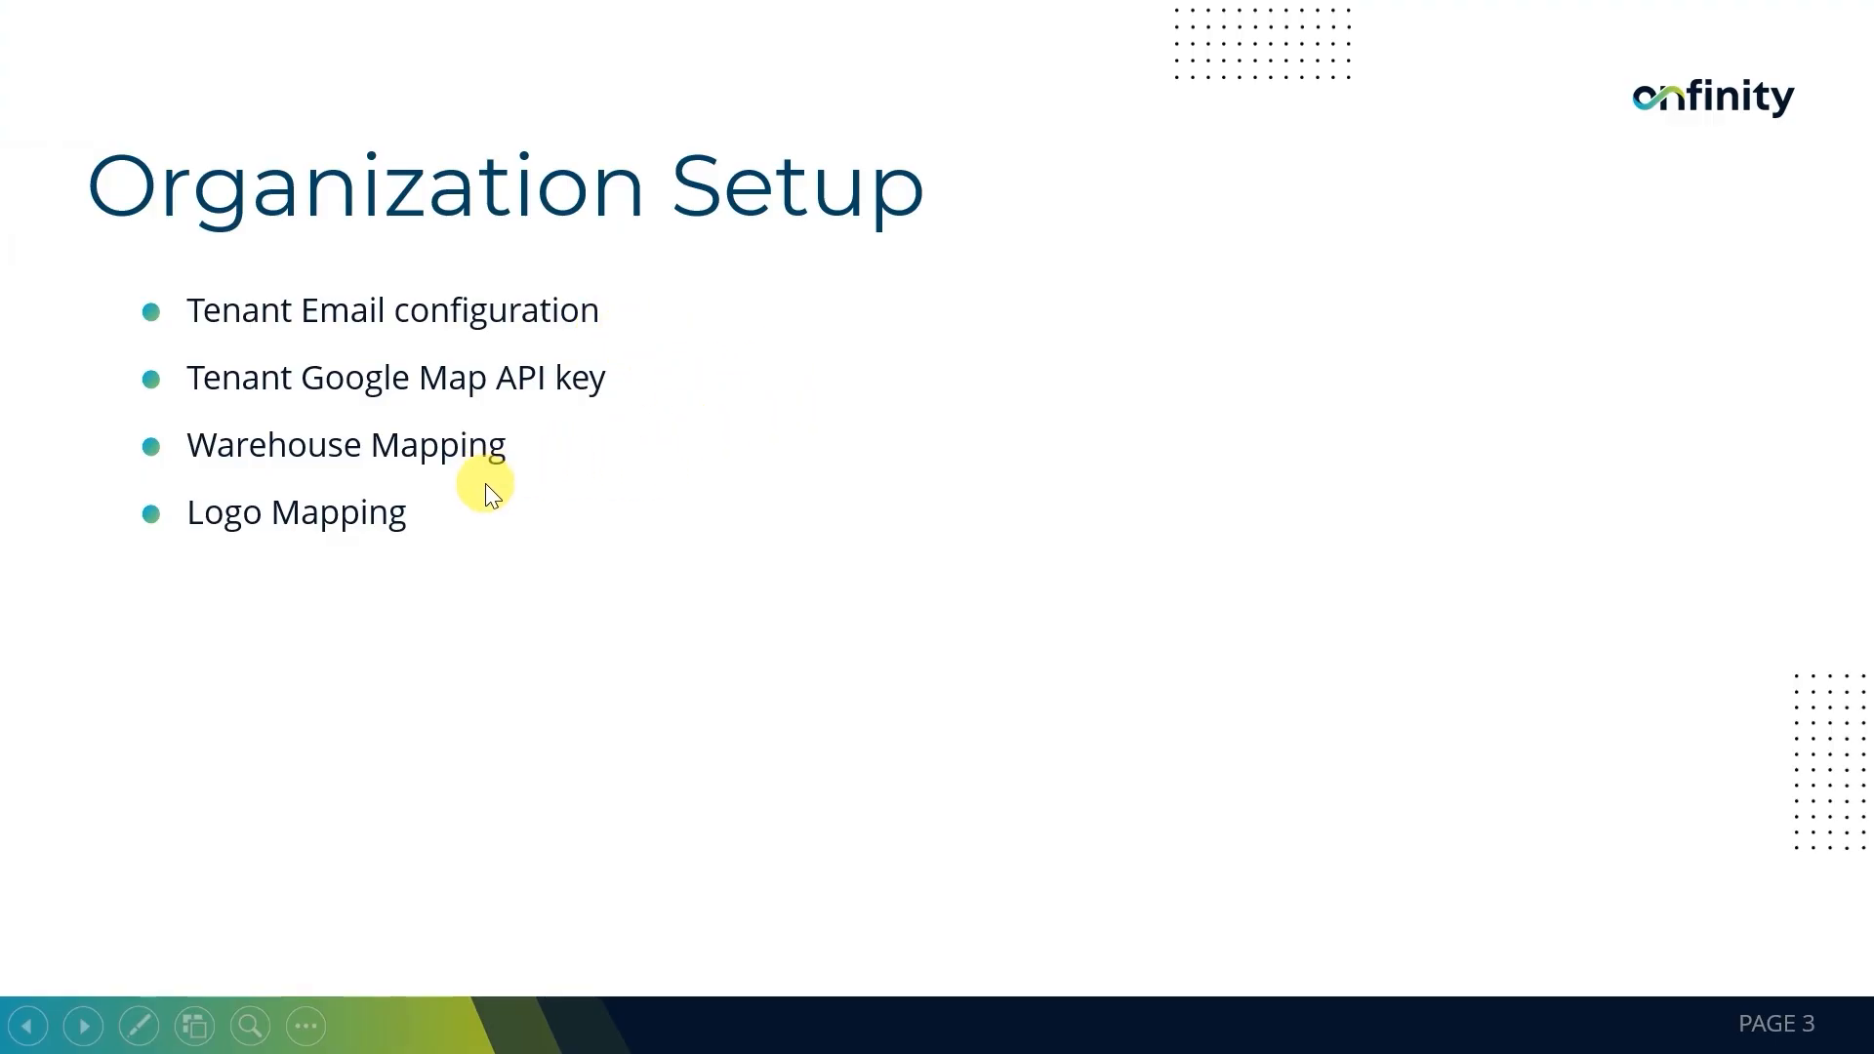
{"action": "left_click", "coordinate": [658, 532]}
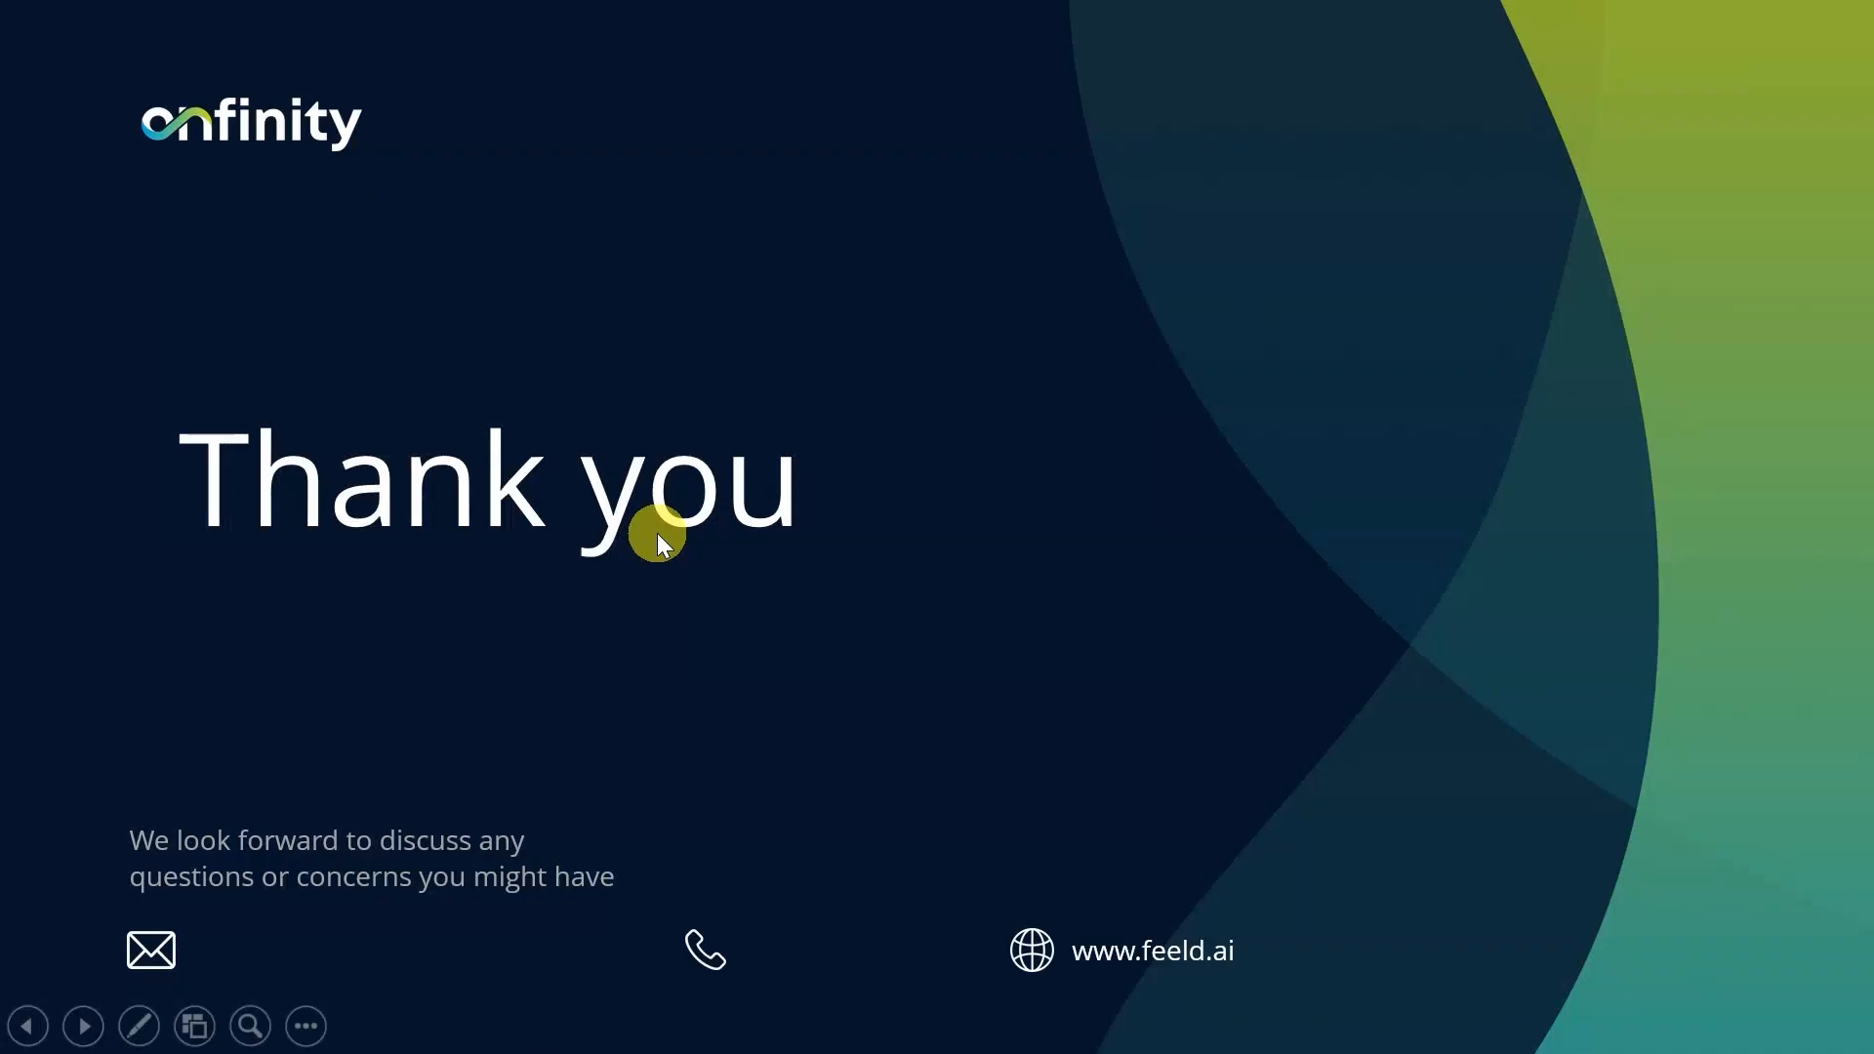